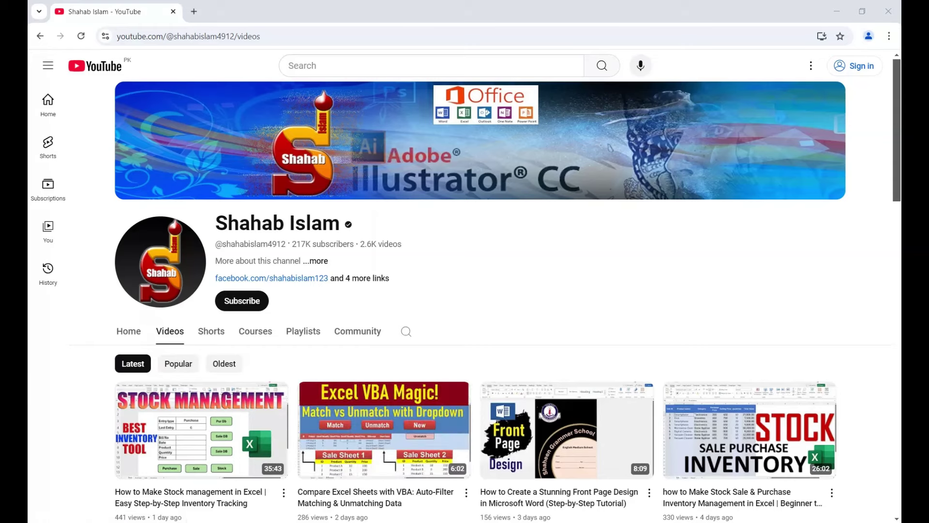
# Step: Switch from the YouTube channel page to the Excel inventory workbook
pyautogui.click(340, 477)
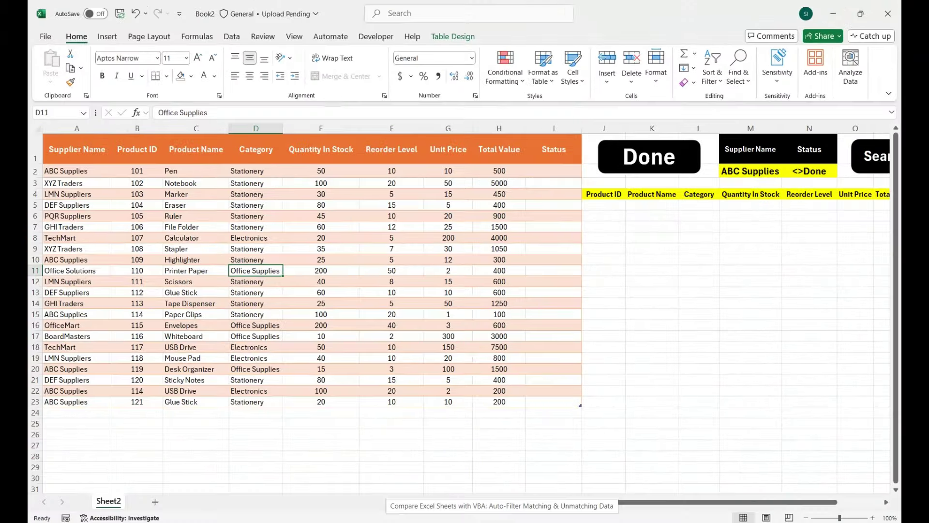
pyautogui.hscroll(2, 465, 291)
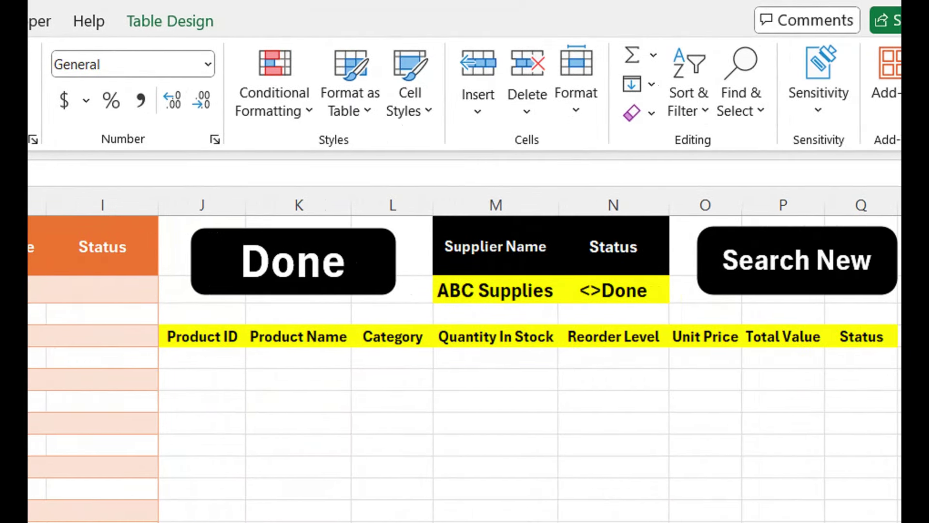
pyautogui.click(496, 290)
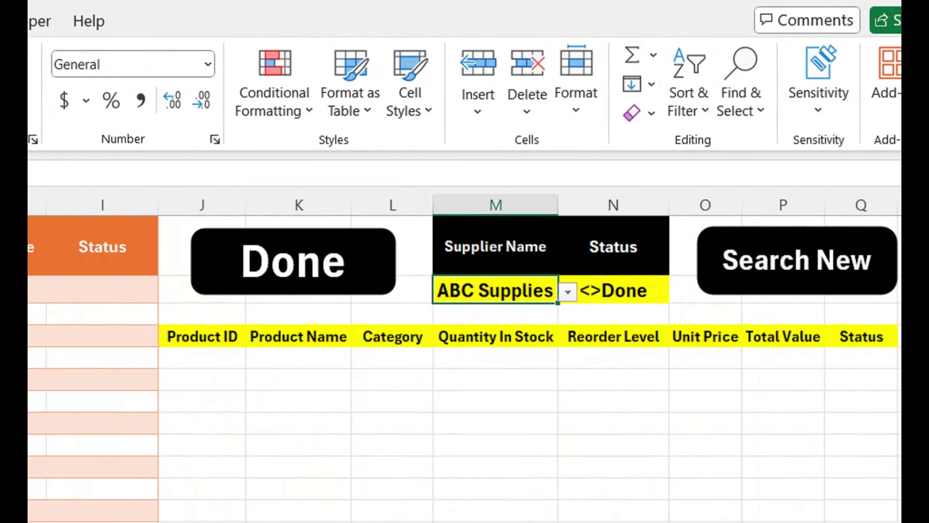
pyautogui.click(568, 291)
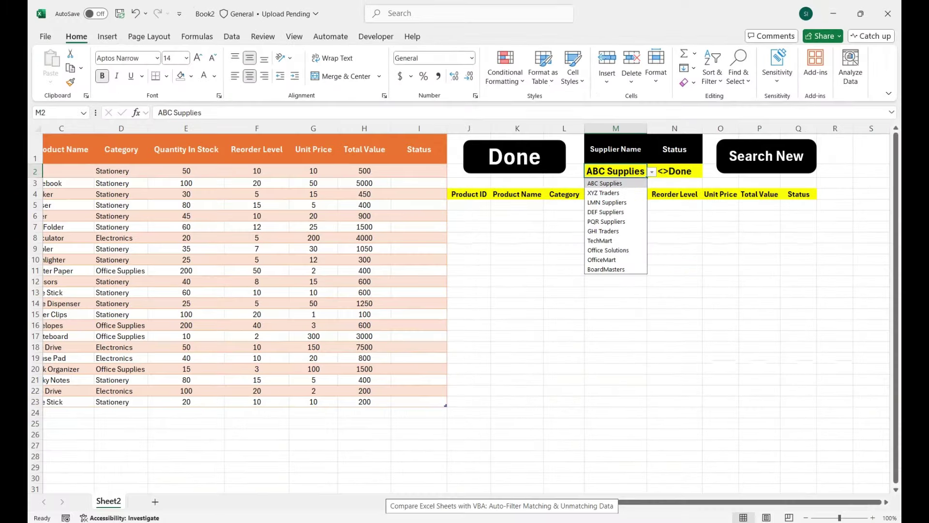
pyautogui.moveTo(404, 216); pyautogui.dragTo(48, 227)
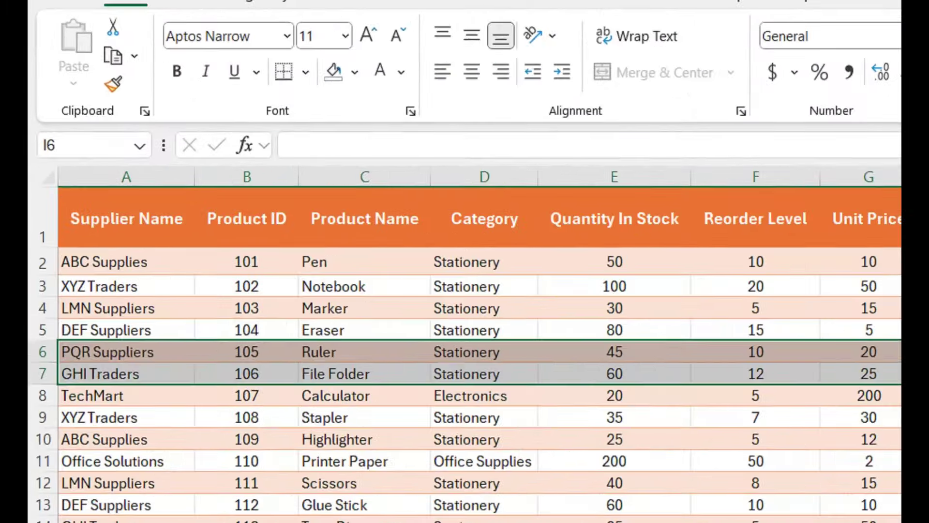
pyautogui.click(77, 170)
pyautogui.click(246, 262)
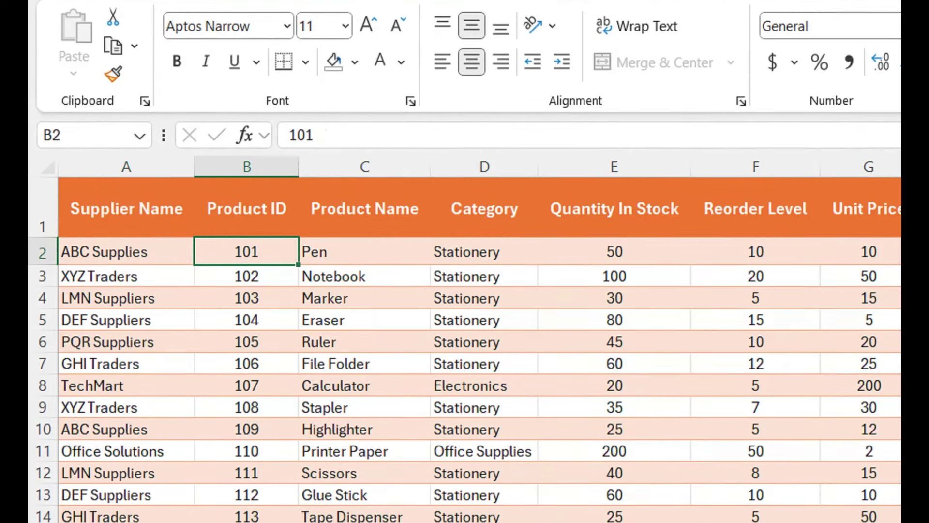
pyautogui.click(126, 439)
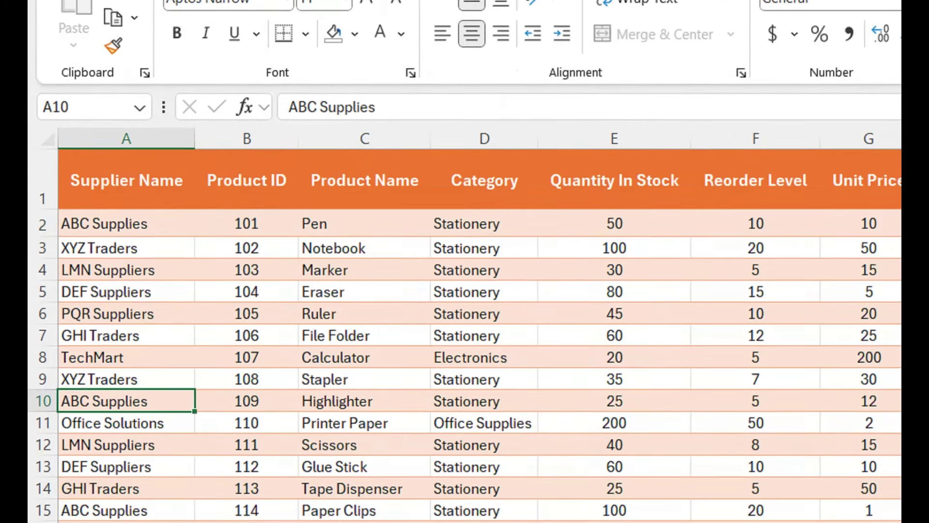
pyautogui.click(247, 388)
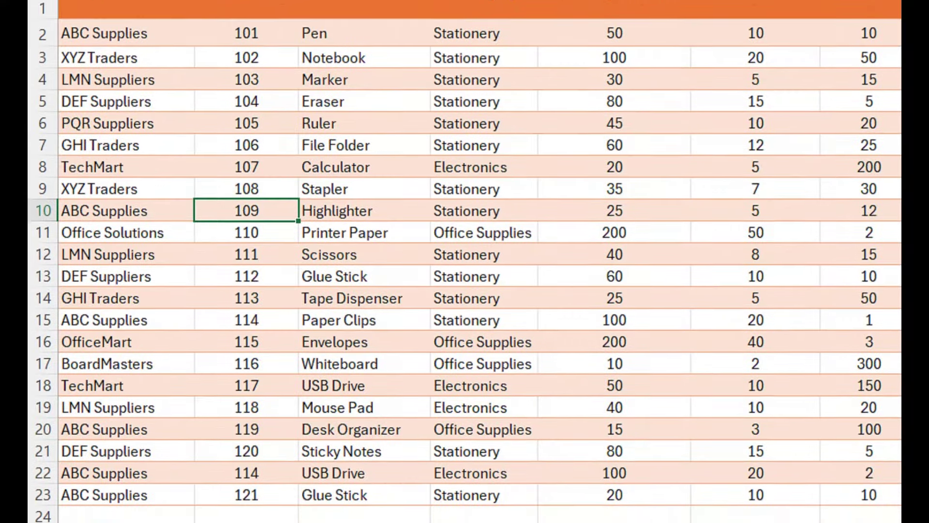
pyautogui.click(126, 402)
pyautogui.click(247, 402)
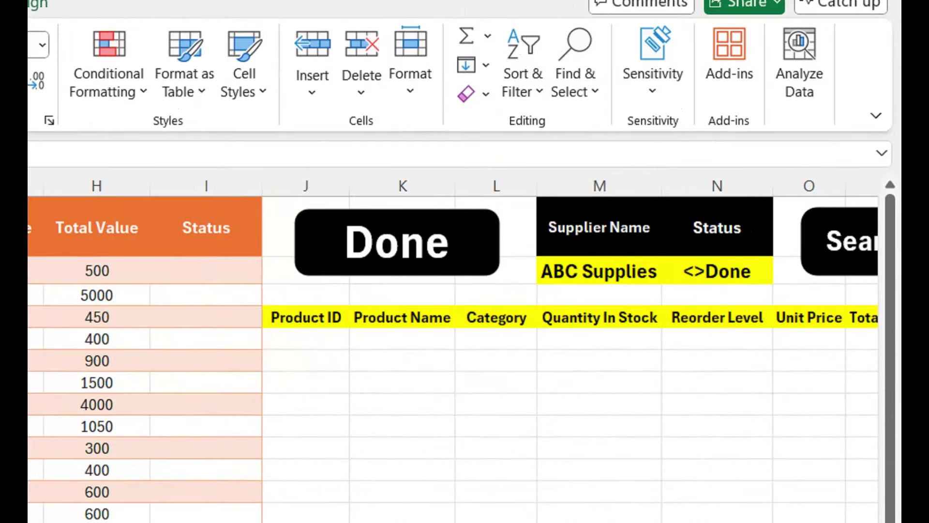
pyautogui.moveTo(599, 271); pyautogui.dragTo(717, 271)
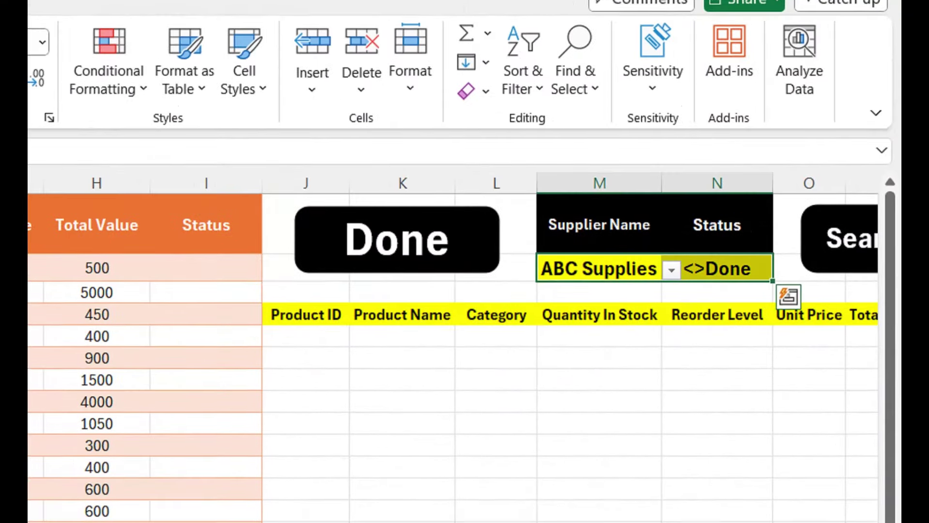
pyautogui.moveTo(809, 381); pyautogui.dragTo(861, 404)
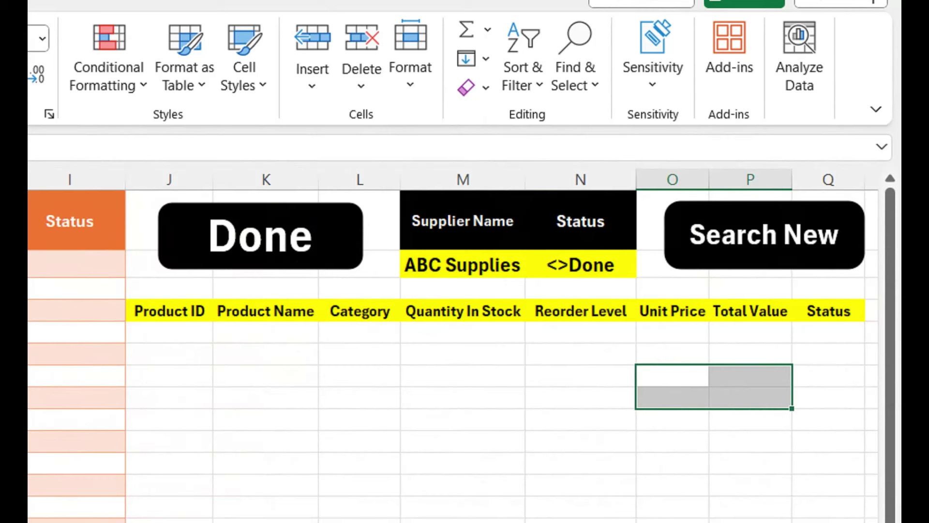
# Step: Keep ABC Supplies as the supplier criterion in M2
pyautogui.click(463, 265)
pyautogui.click(535, 267)
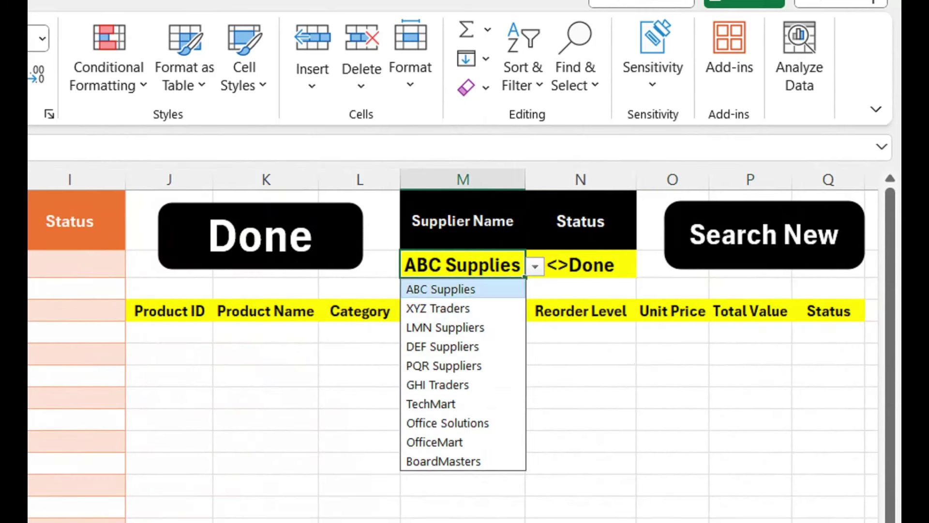
pyautogui.click(440, 289)
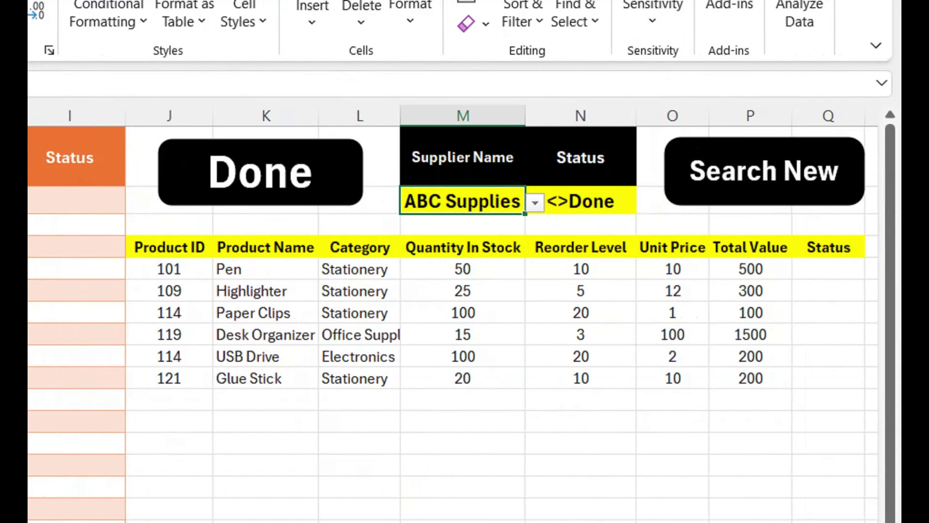
# Step: Move the Search New shape right and enter Done in O2 beside the criteria
pyautogui.click(650, 199)
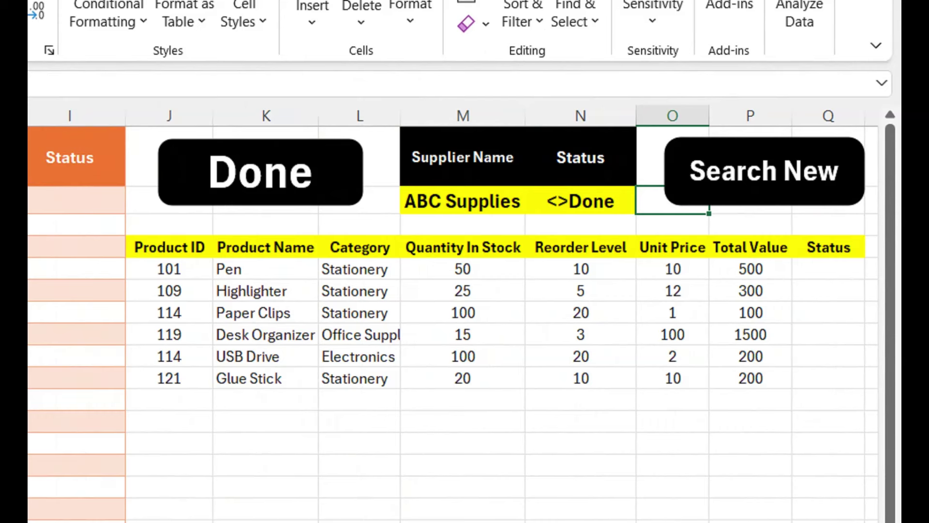
pyautogui.click(765, 171)
pyautogui.rightClick(765, 171)
pyautogui.press('Escape')
pyautogui.moveTo(764, 171); pyautogui.dragTo(805, 171)
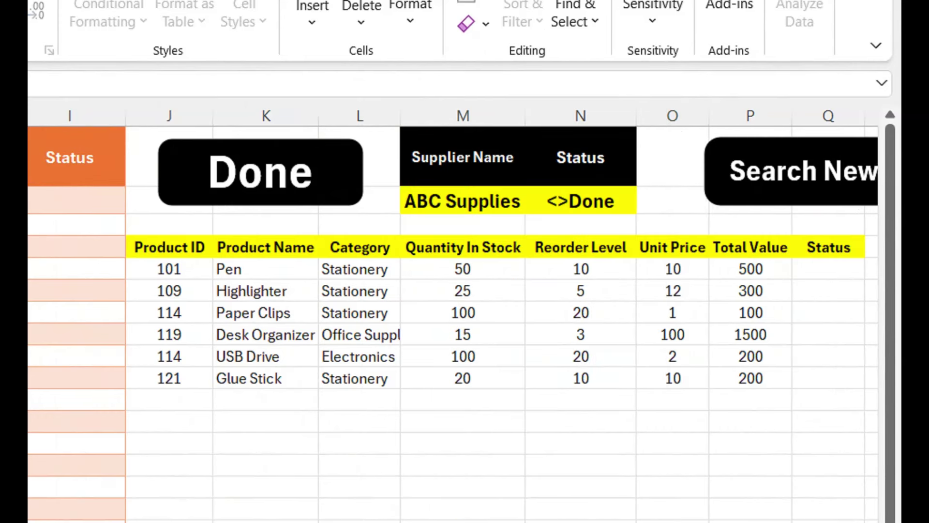
pyautogui.click(672, 199)
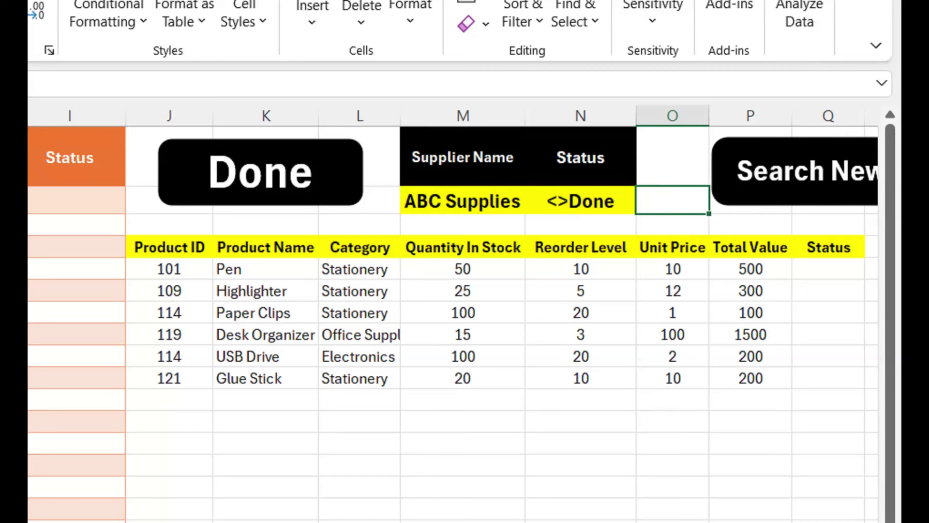
pyautogui.write('D')
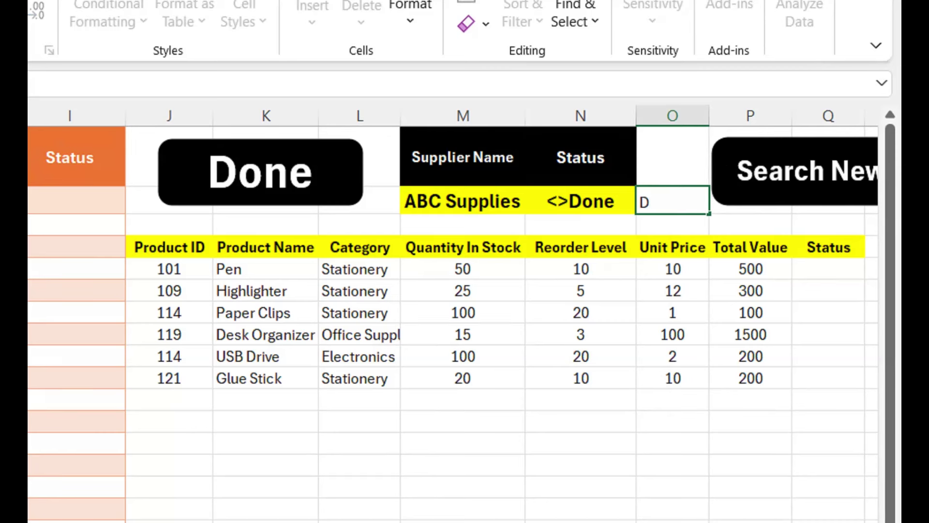
pyautogui.write('one')
pyautogui.press('Return')
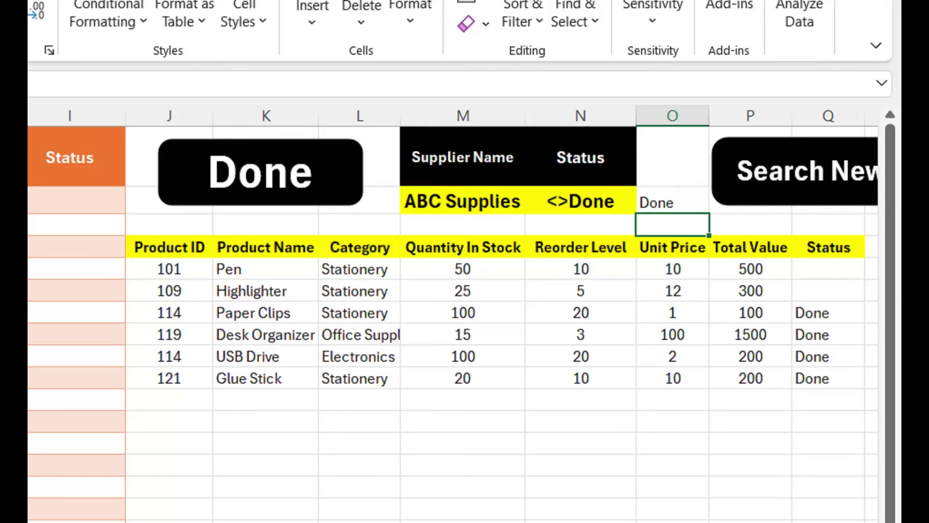
# Step: Flash-fill Done into the Status cells from Pen down to Paper Clips
pyautogui.click(828, 268)
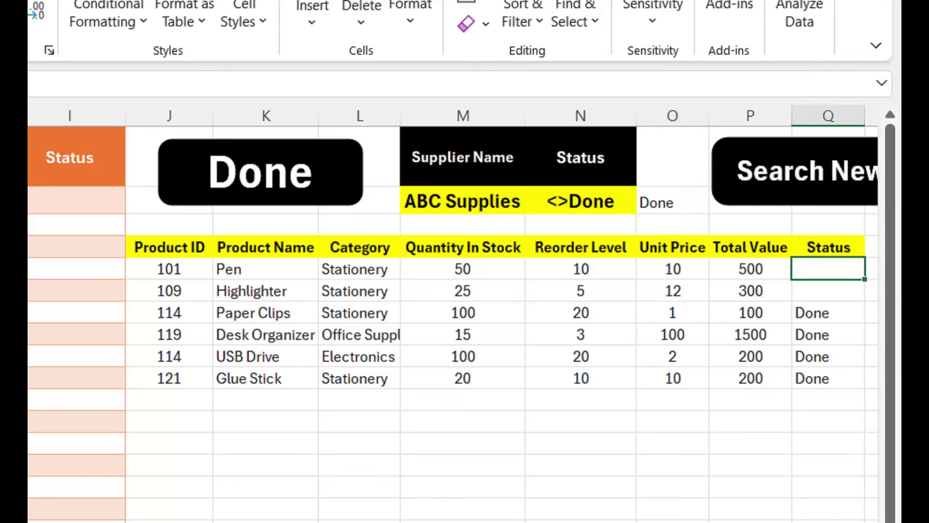
pyautogui.click(828, 312)
pyautogui.click(829, 291)
pyautogui.hotkey('ctrl', 'e')
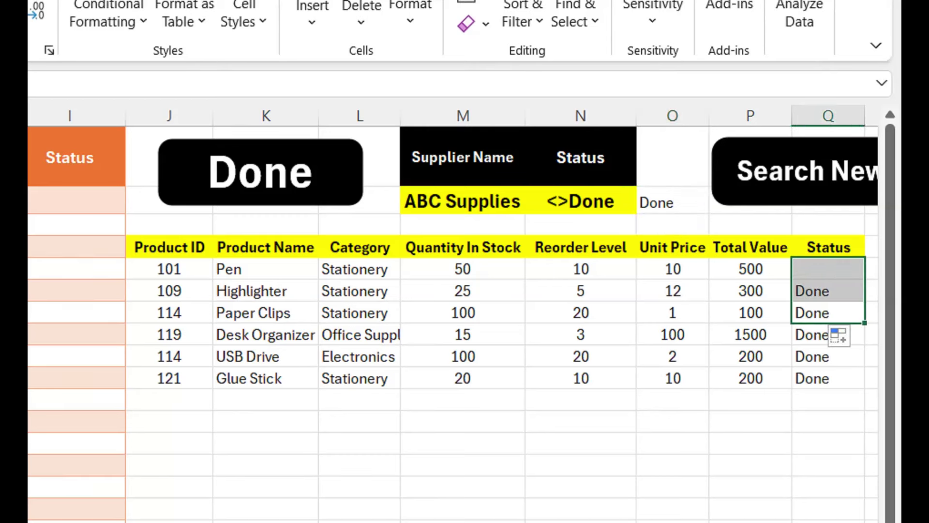
pyautogui.click(828, 269)
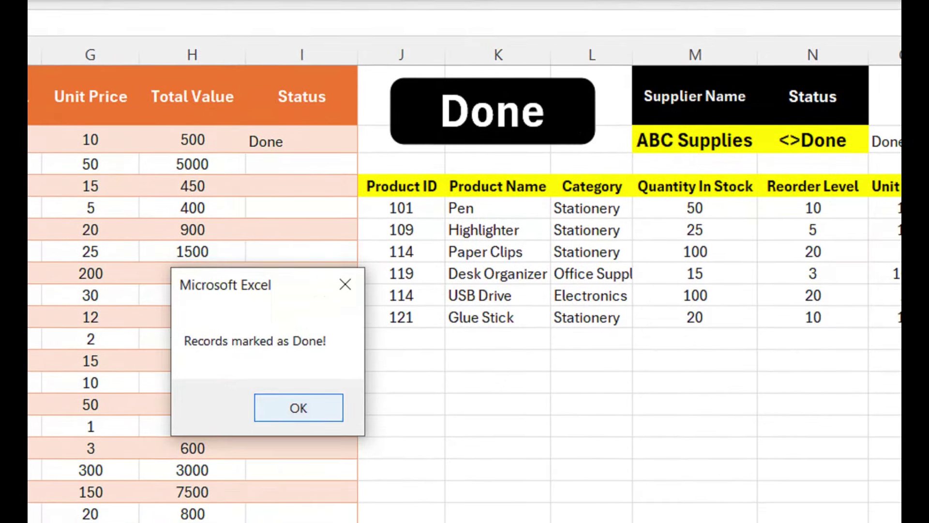
# Step: Dismiss the confirmation and switch the supplier criterion to XYZ Traders
pyautogui.press('Return')
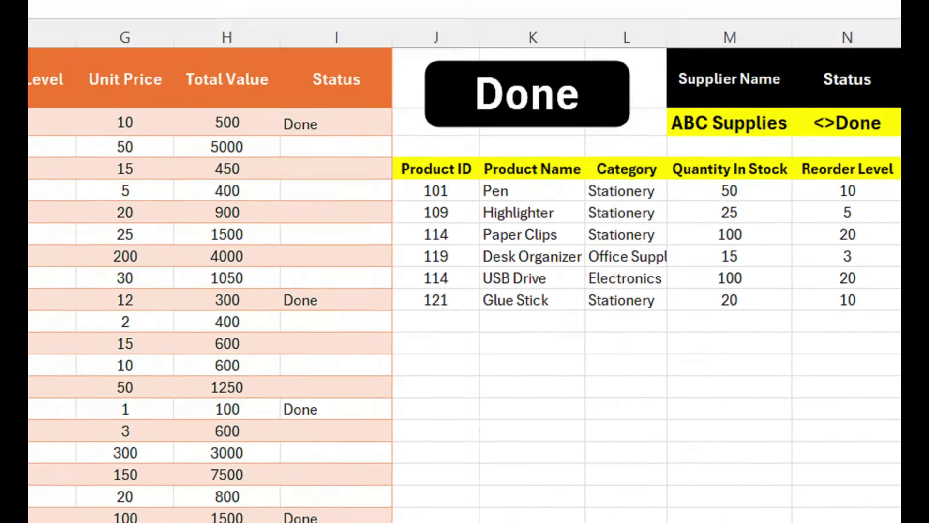
pyautogui.click(730, 123)
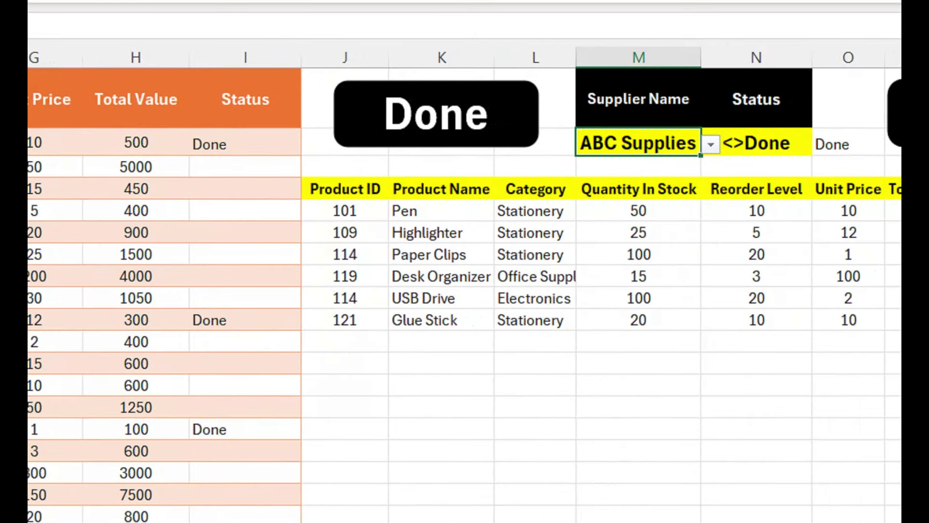
pyautogui.hotkey('alt', 'Down')
pyautogui.press('Down')
pyautogui.press('Return')
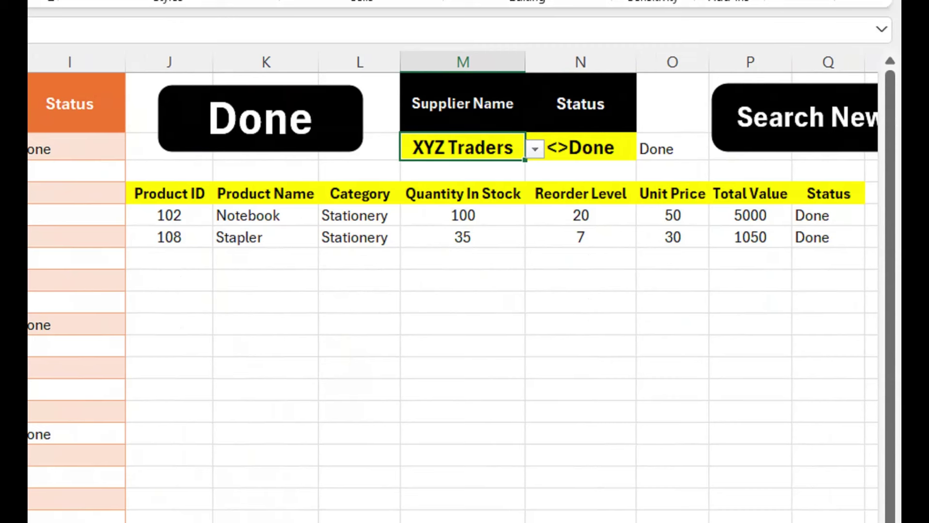
# Step: Mark XYZ Traders' Notebook and Stapler records Done and acknowledge the message
pyautogui.click(673, 149)
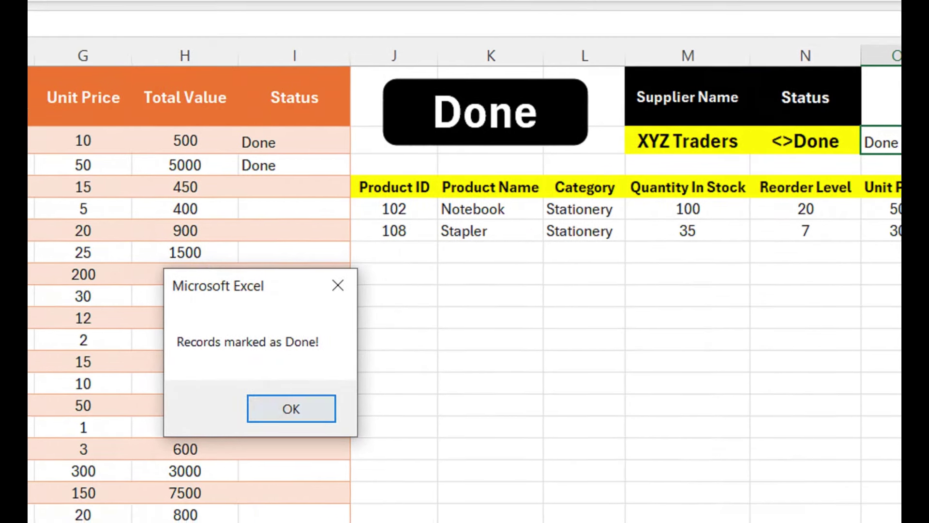
pyautogui.press('Return')
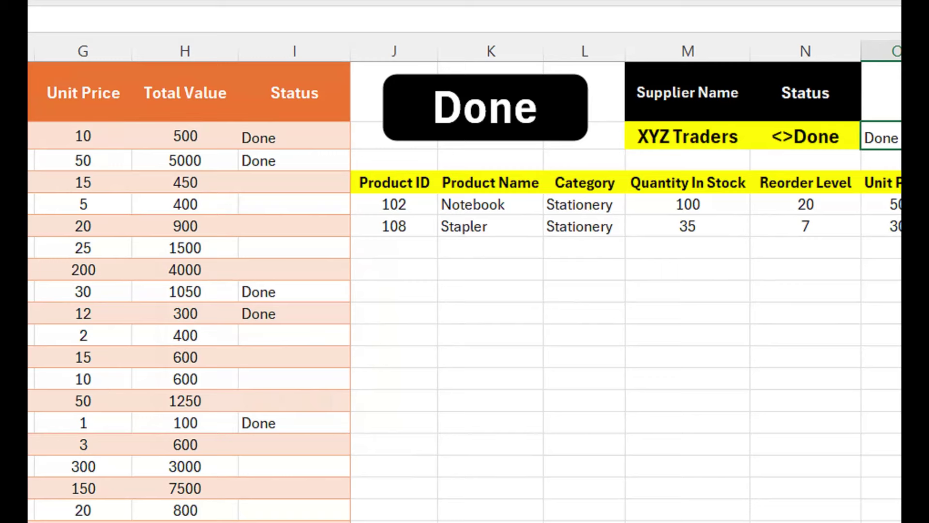
pyautogui.moveTo(294, 204); pyautogui.dragTo(97, 204)
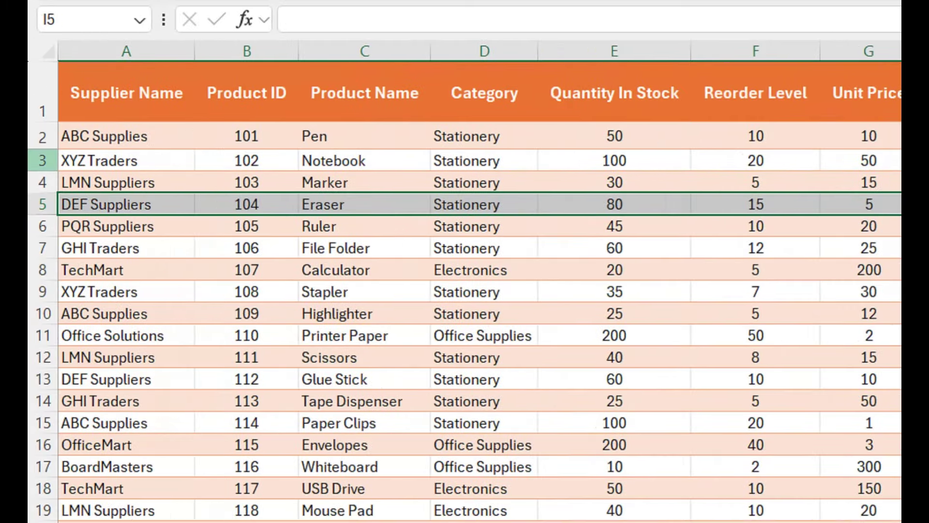
pyautogui.moveTo(97, 160); pyautogui.dragTo(896, 160)
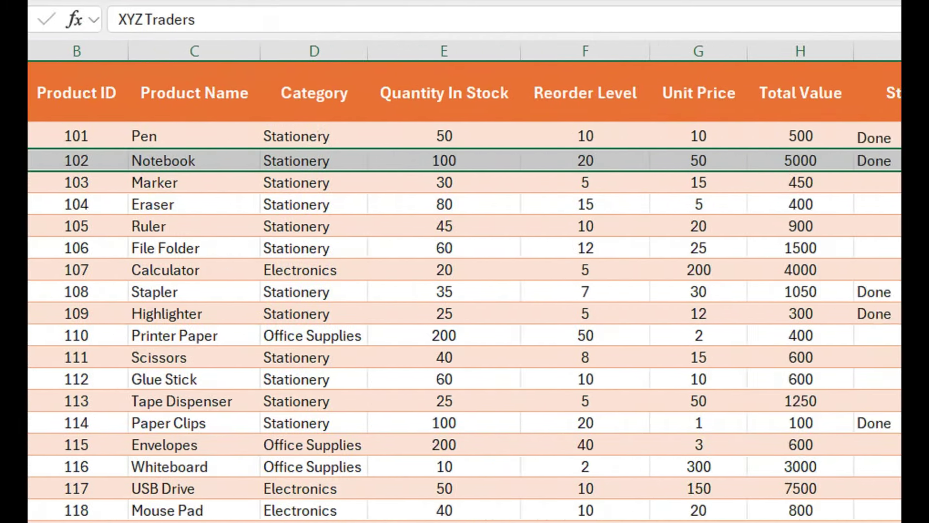
pyautogui.click(686, 292)
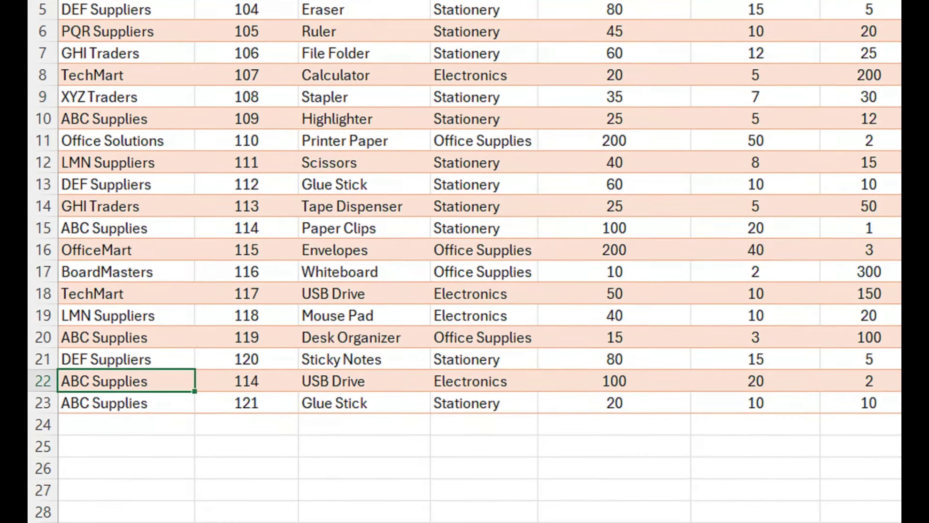
# Step: Copy the row 22 USB Drive record into row 24
pyautogui.moveTo(104, 417); pyautogui.dragTo(895, 369)
pyautogui.rightClick(716, 364)
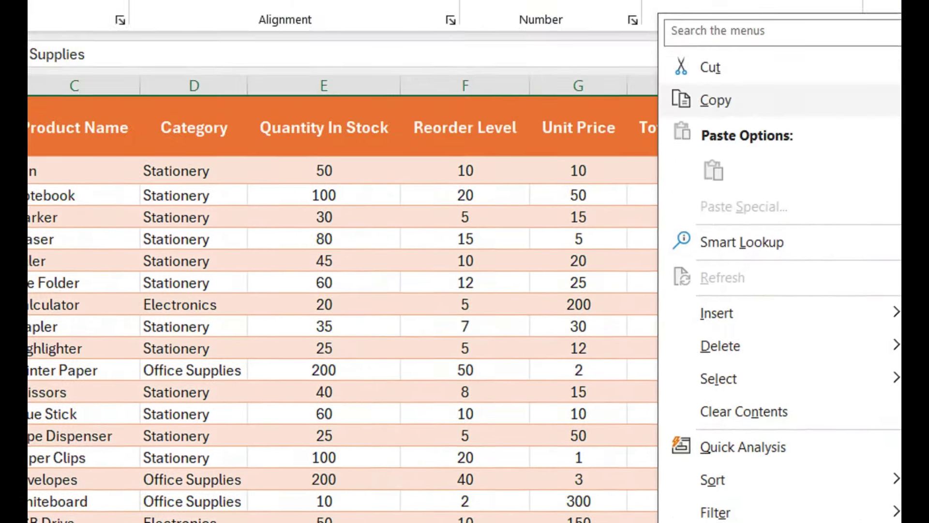
pyautogui.click(714, 99)
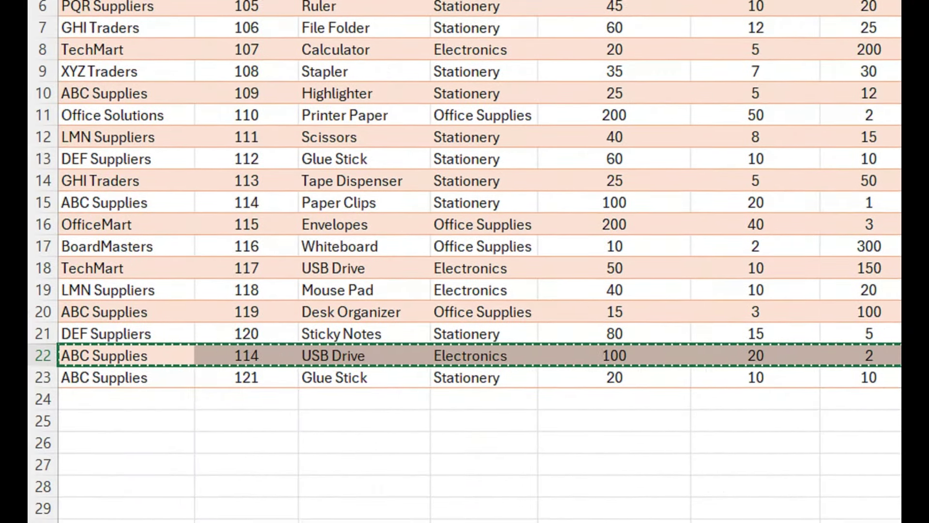
pyautogui.click(126, 398)
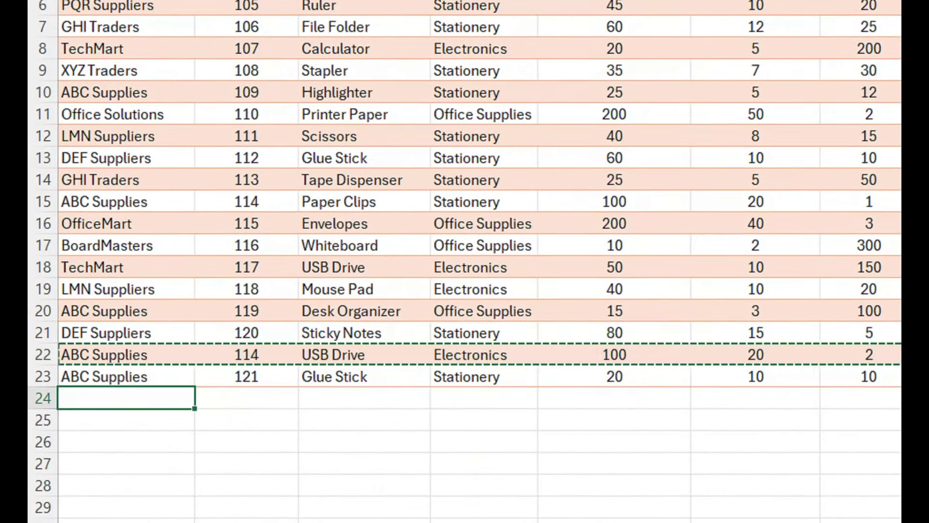
pyautogui.hotkey('ctrl', 'v')
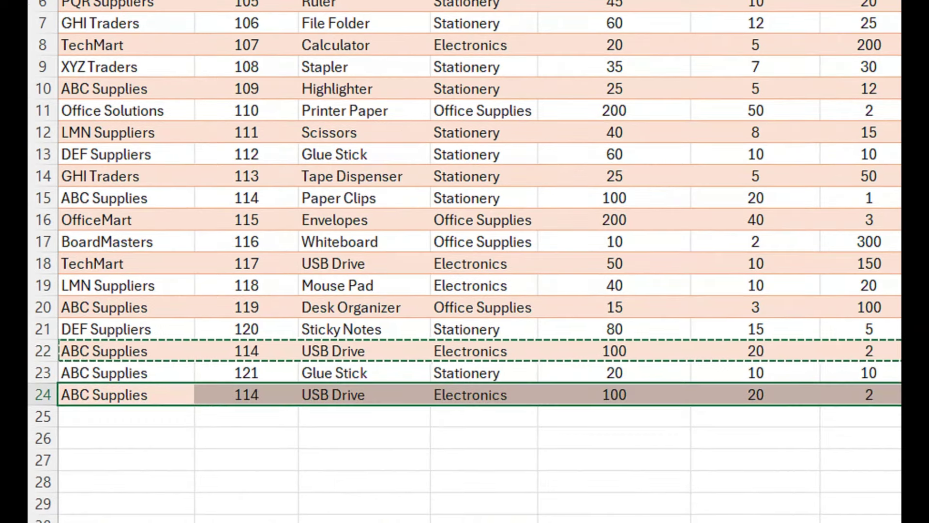
# Step: Copy the Tape Dispenser product name into row 24
pyautogui.click(364, 176)
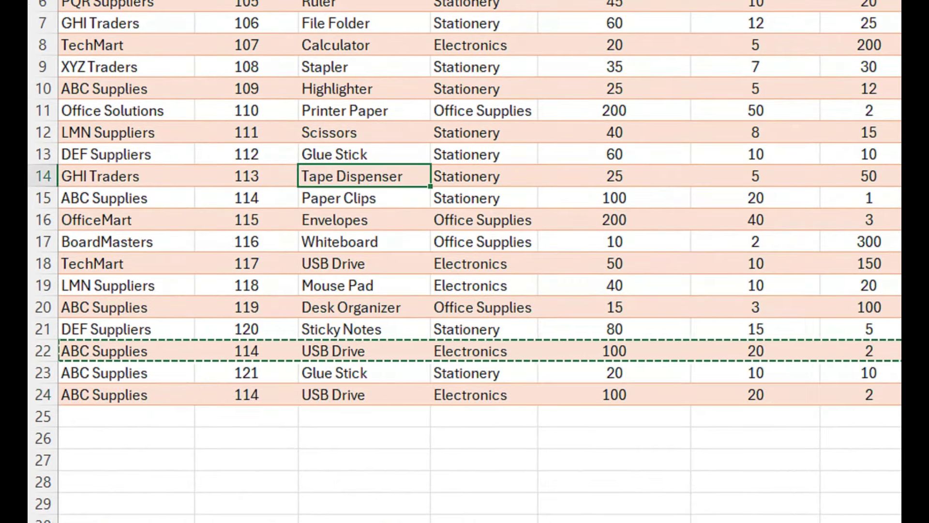
pyautogui.rightClick(364, 175)
pyautogui.click(419, 117)
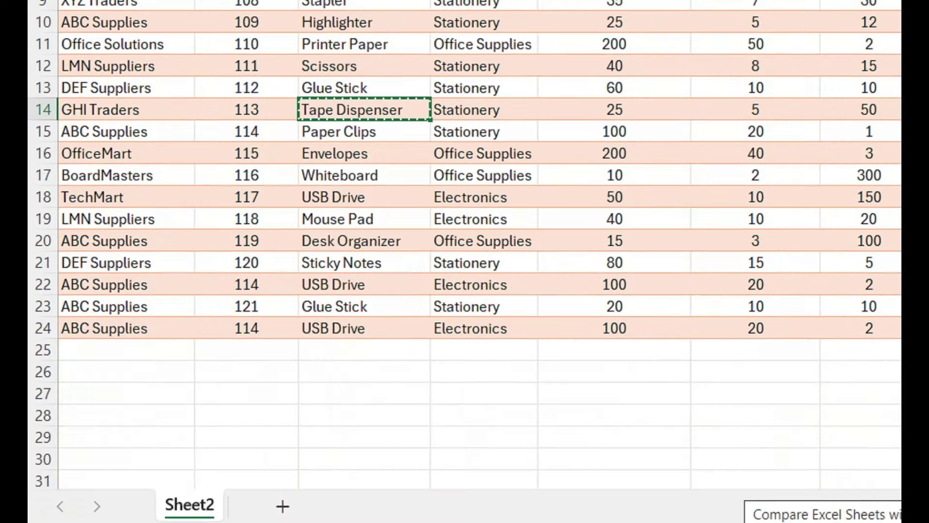
pyautogui.hotkey('ctrl', 'Down')
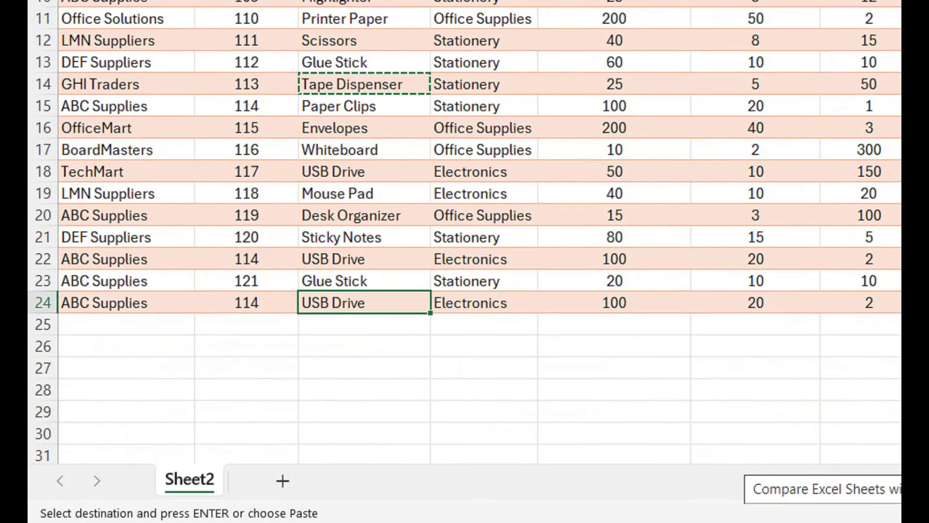
pyautogui.hotkey('ctrl', 'v')
pyautogui.press('ctrl')
pyautogui.press('Escape')
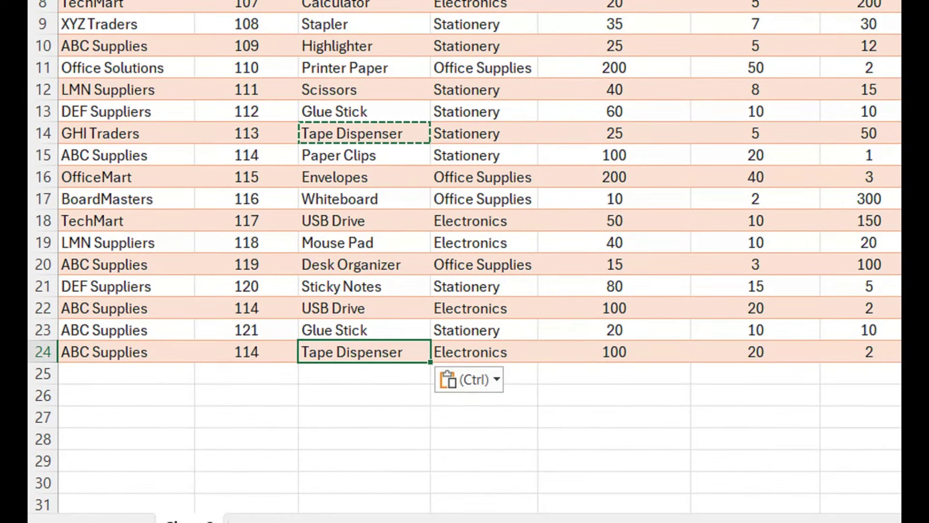
# Step: Copy Stationery into row 24's category and set its unit price to 5
pyautogui.click(484, 134)
pyautogui.rightClick(487, 135)
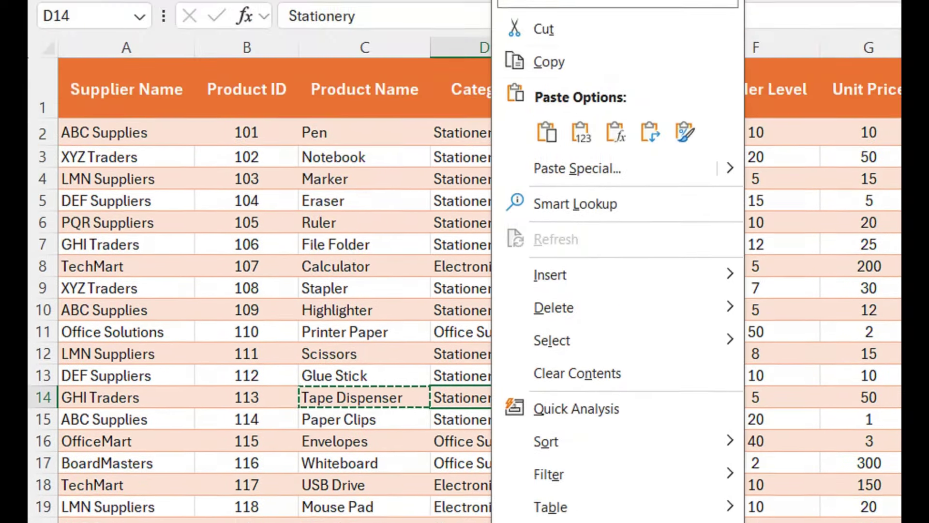
pyautogui.click(548, 60)
pyautogui.click(484, 386)
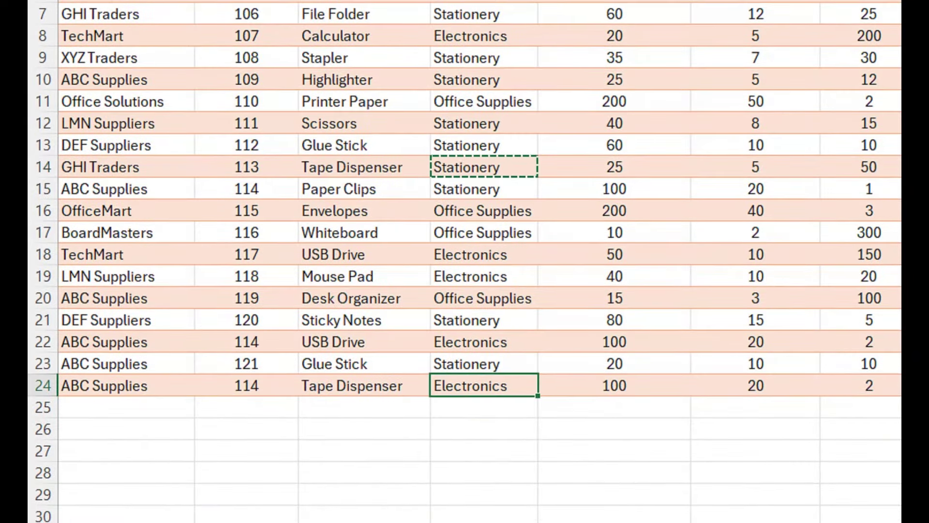
pyautogui.hotkey('ctrl', 'v')
pyautogui.press('ctrl')
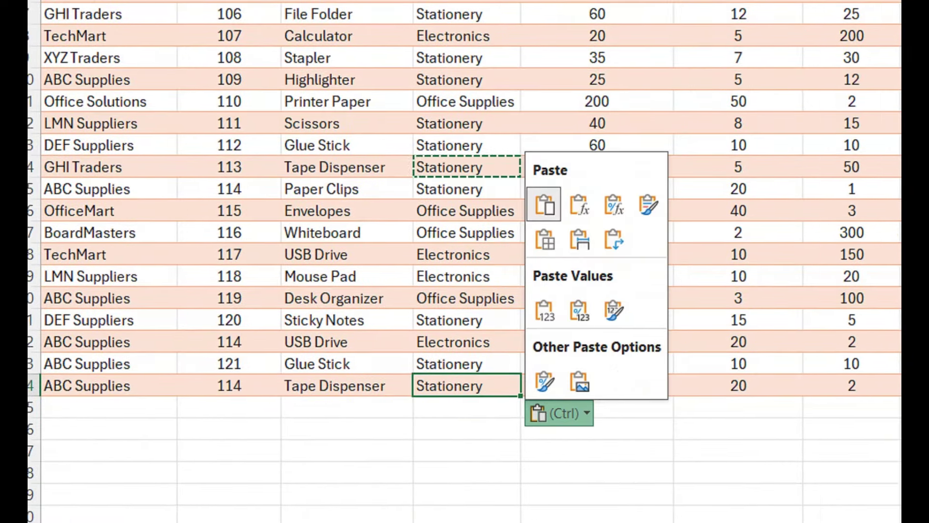
pyautogui.press('Escape')
pyautogui.click(584, 386)
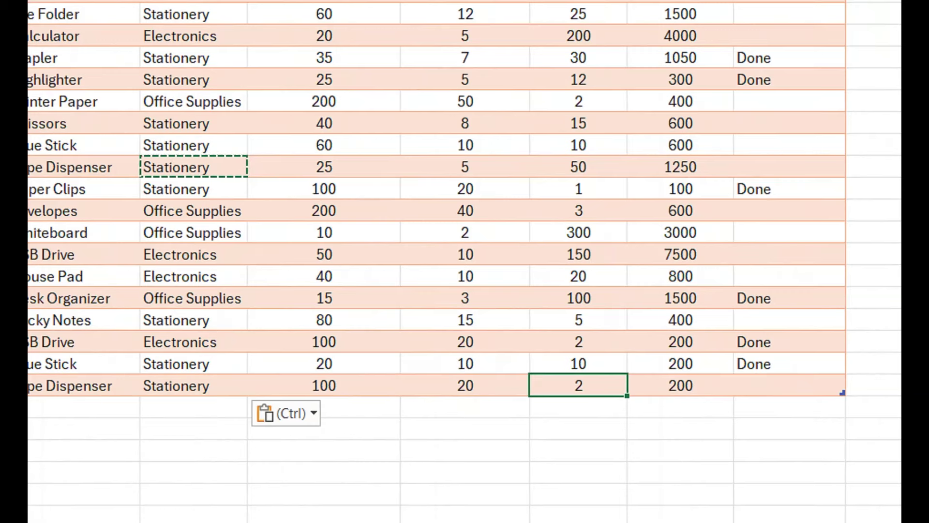
pyautogui.write('5')
pyautogui.press('Return')
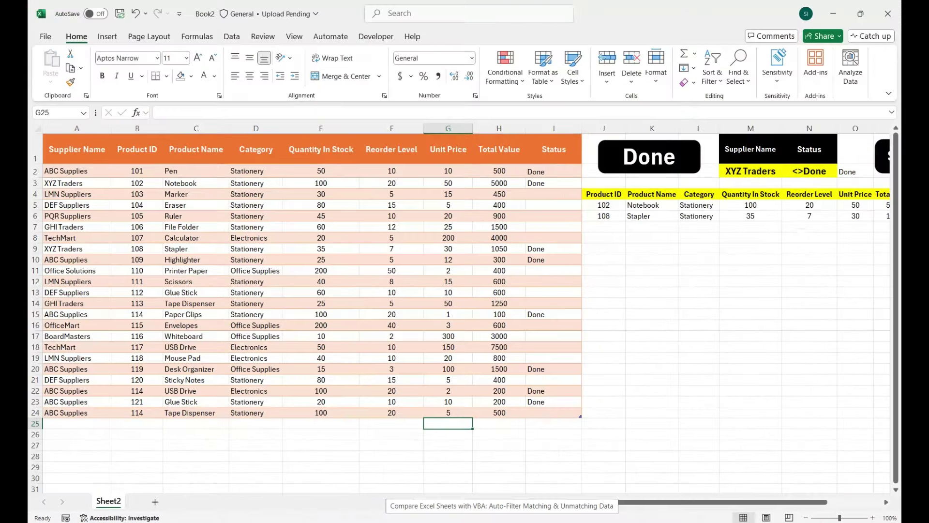
# Step: Choose ABC Supplies as supplier, mark its records Done and dismiss the message
pyautogui.click(750, 171)
pyautogui.click(787, 172)
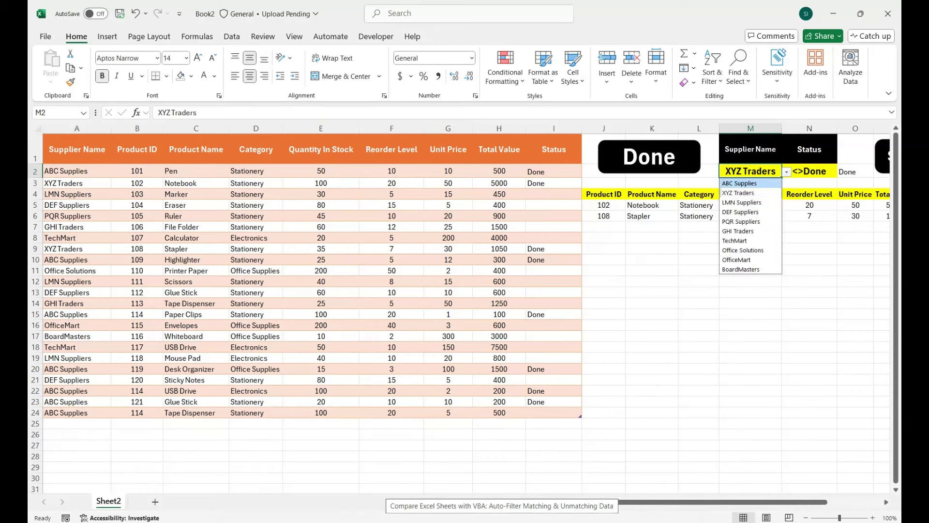
pyautogui.click(740, 183)
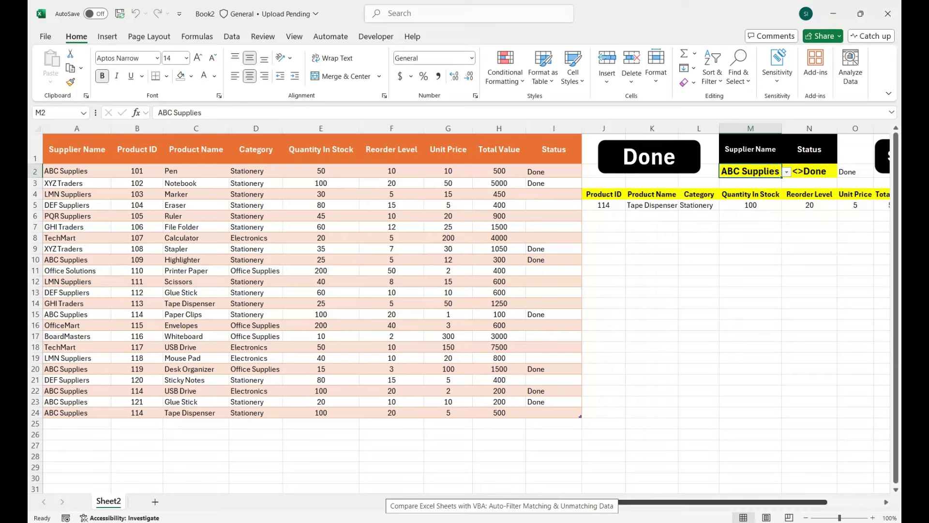
pyautogui.hscroll(3, 464, 309)
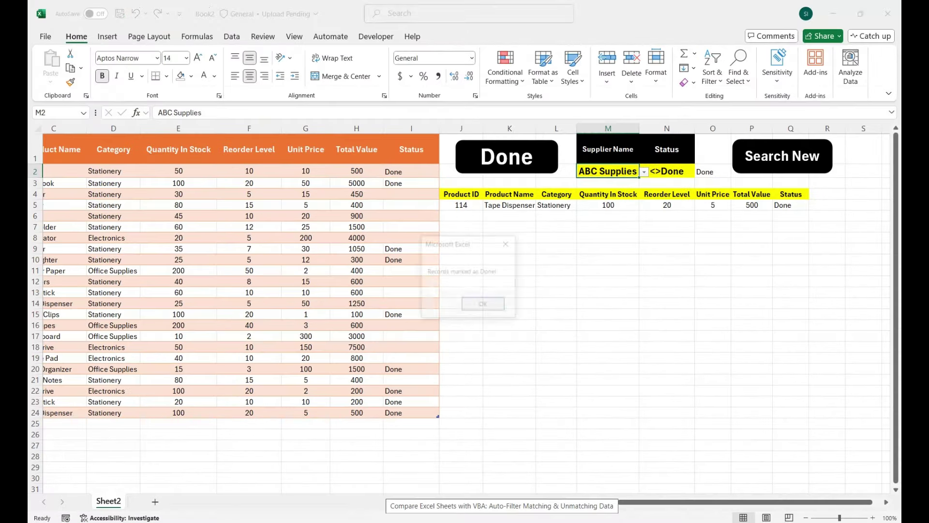
pyautogui.press('Return')
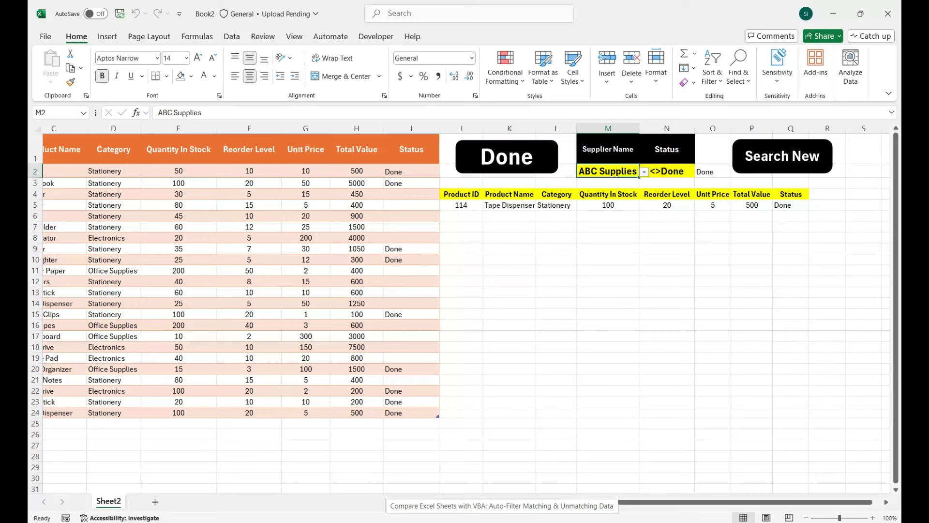
# Step: Inspect the filtered Tape Dispenser record's product name, category and stock cells
pyautogui.click(510, 205)
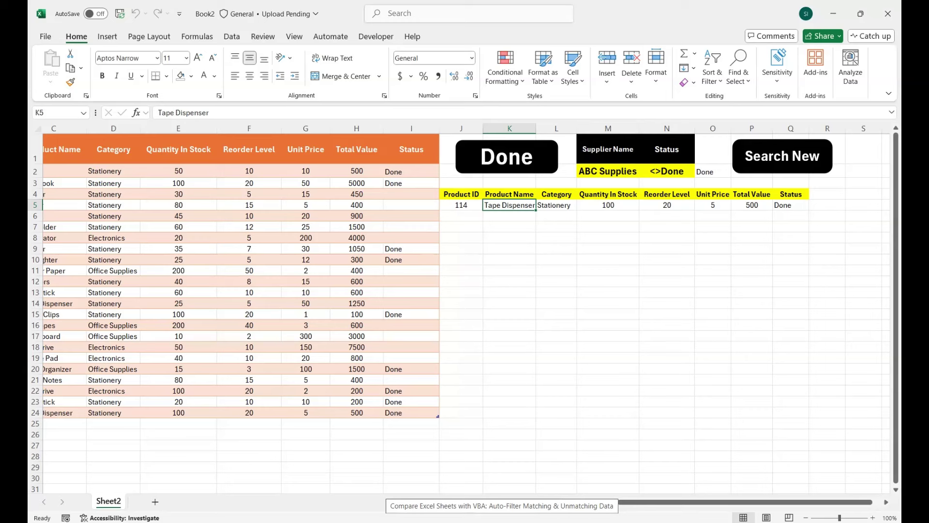
pyautogui.click(556, 205)
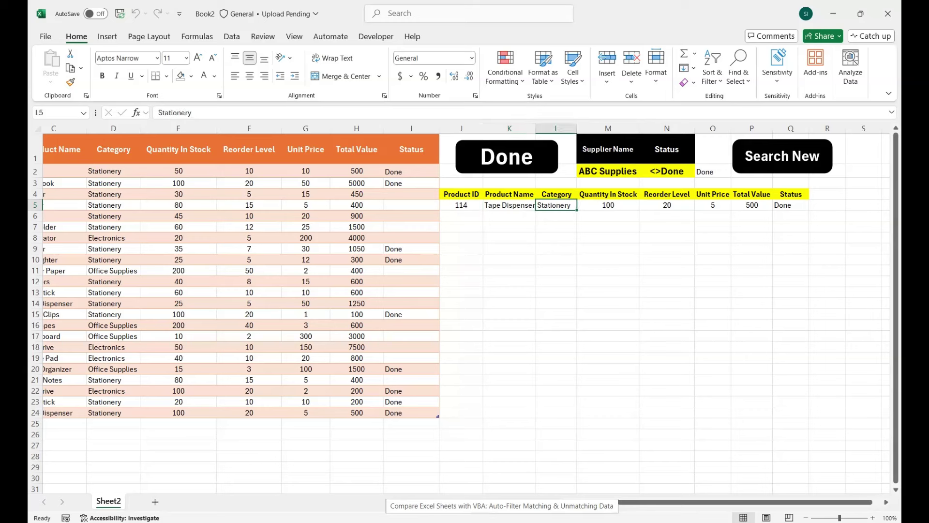
pyautogui.click(607, 205)
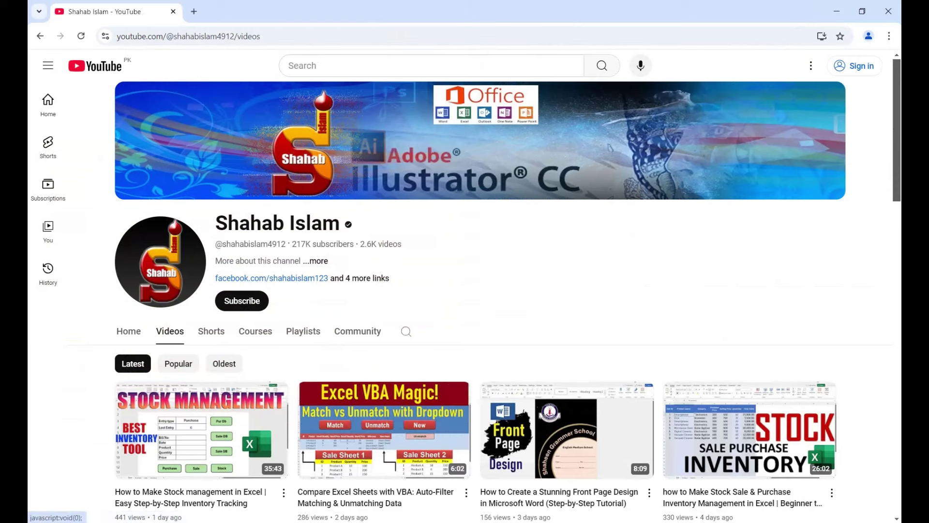
# Step: Open the channel's Learn Excel blog in a new tab and scroll through it
pyautogui.click(368, 278)
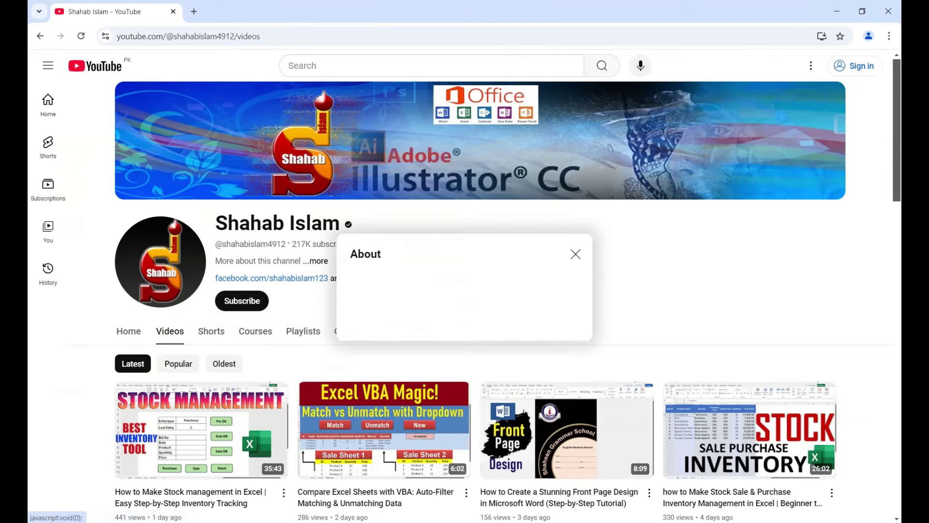
pyautogui.click(433, 300)
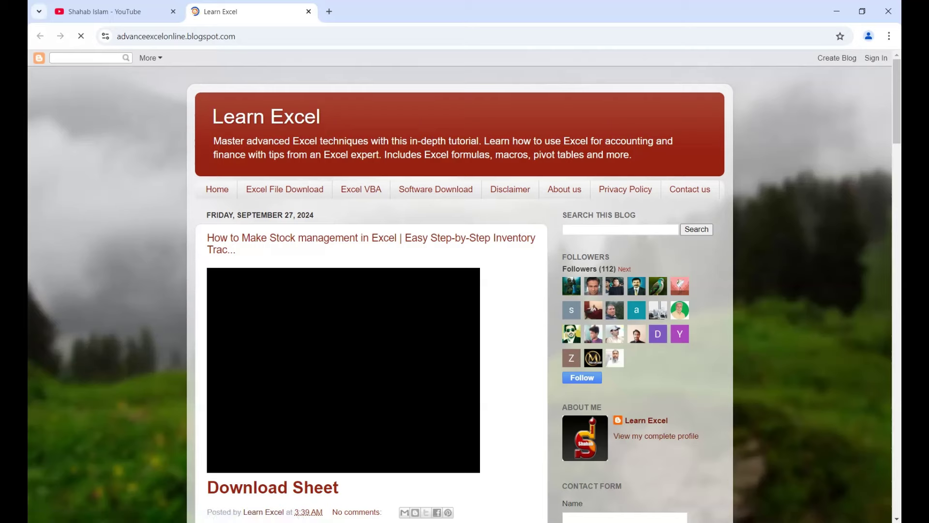
pyautogui.scroll(-1, 465, 285)
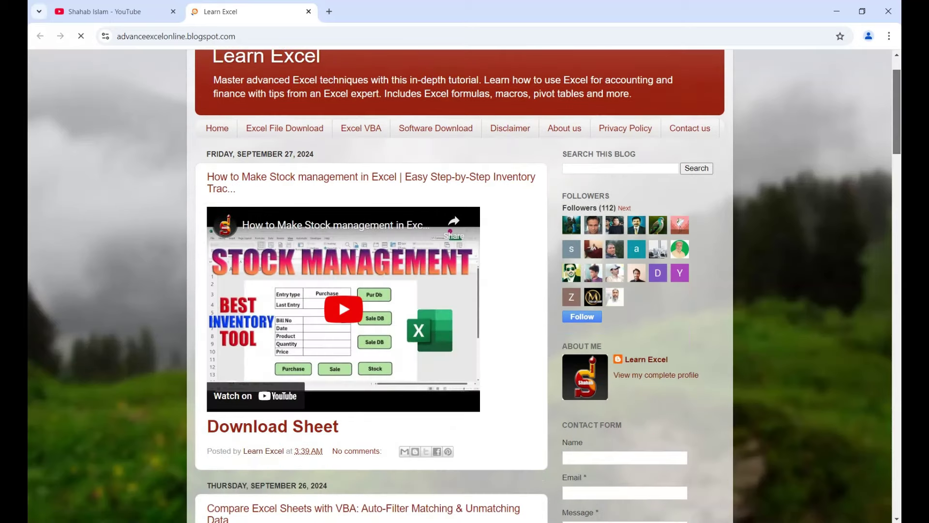
pyautogui.scroll(-1, 465, 285)
pyautogui.scroll(-2, 465, 285)
pyautogui.scroll(-2, 465, 286)
pyautogui.scroll(-2, 465, 286)
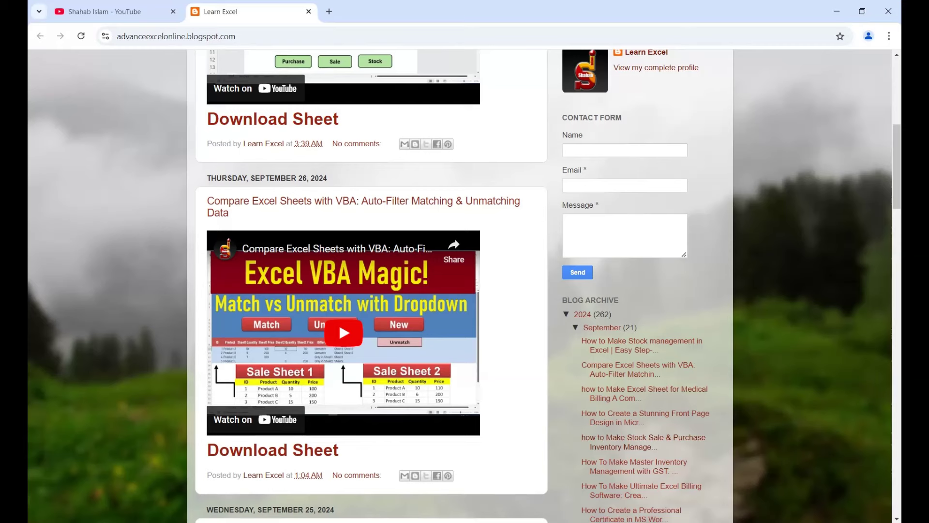
pyautogui.scroll(2, 465, 285)
pyautogui.scroll(3, 465, 285)
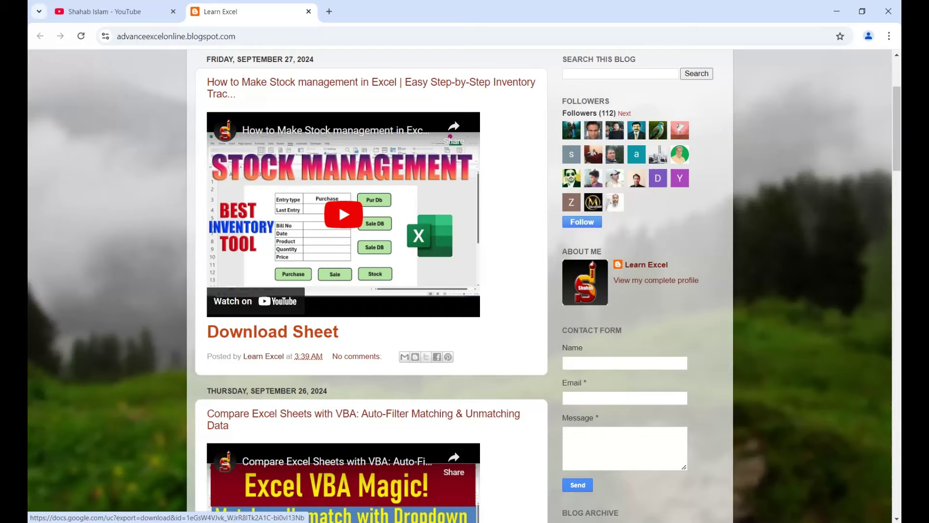
# Step: Return to the channel tab, close the About details, and go back to Excel
pyautogui.click(104, 11)
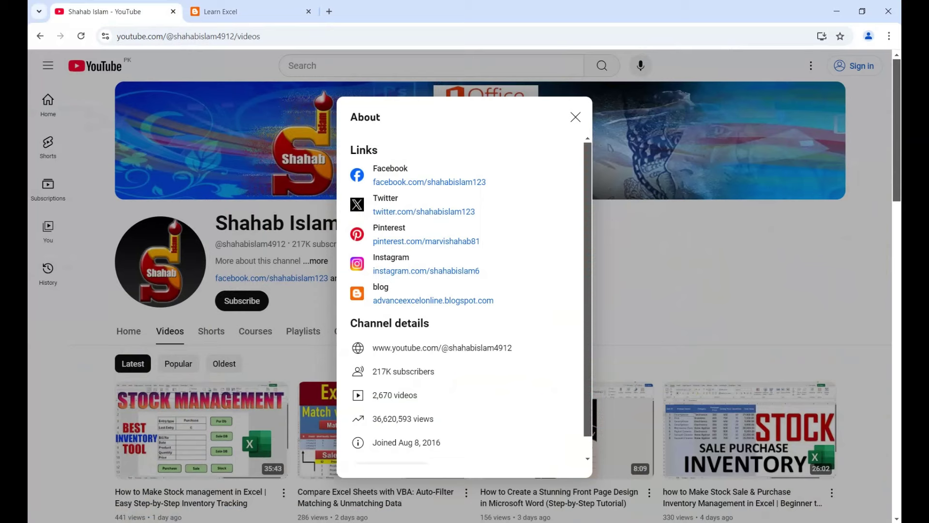
pyautogui.click(575, 117)
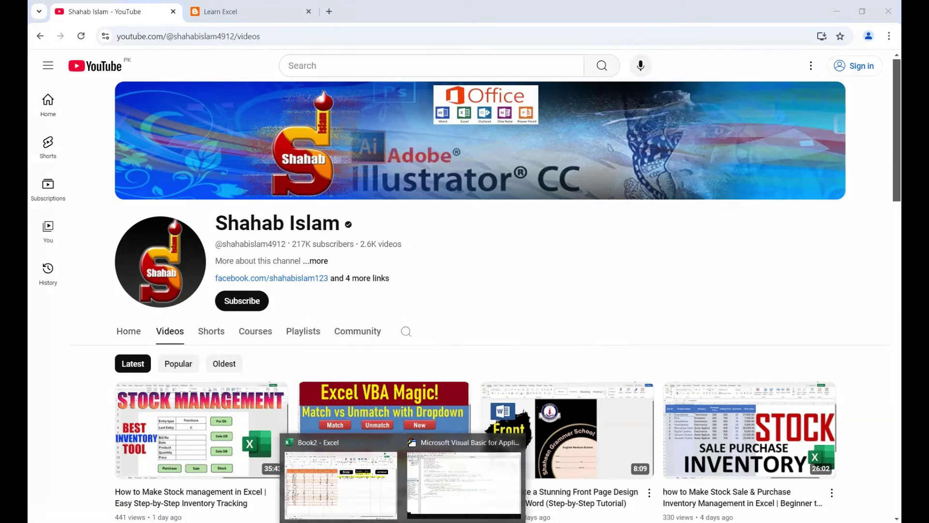
pyautogui.click(342, 484)
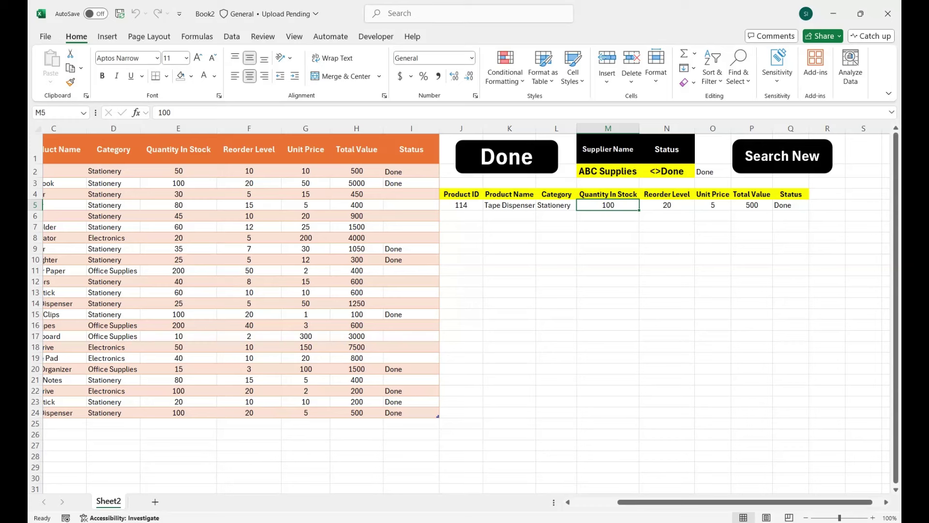
# Step: Remove the Done and Search New shapes from the sheet
pyautogui.rightClick(533, 156)
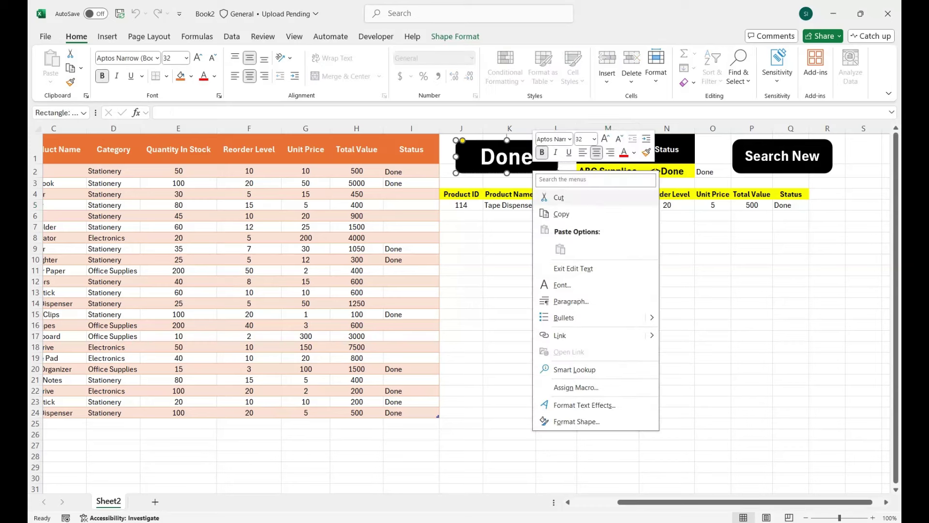
pyautogui.press('Escape')
pyautogui.rightClick(522, 170)
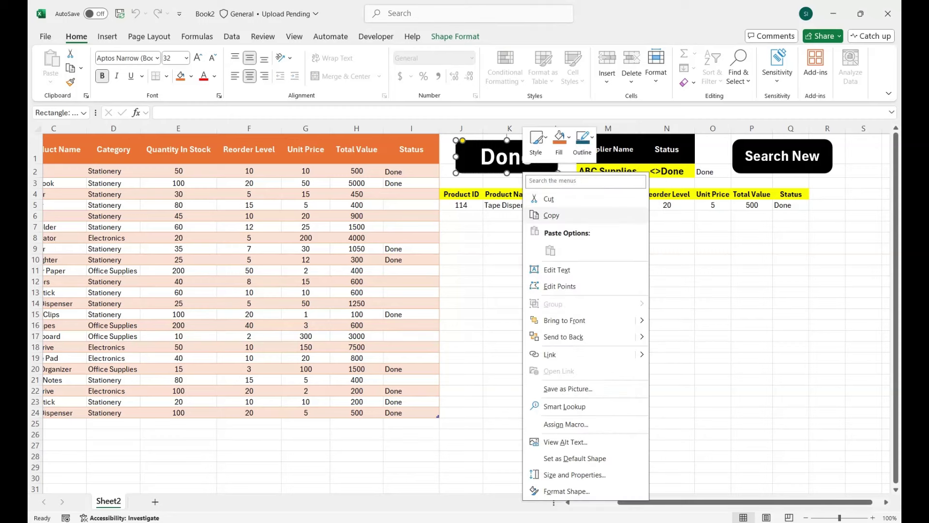
pyautogui.click(542, 199)
pyautogui.rightClick(741, 167)
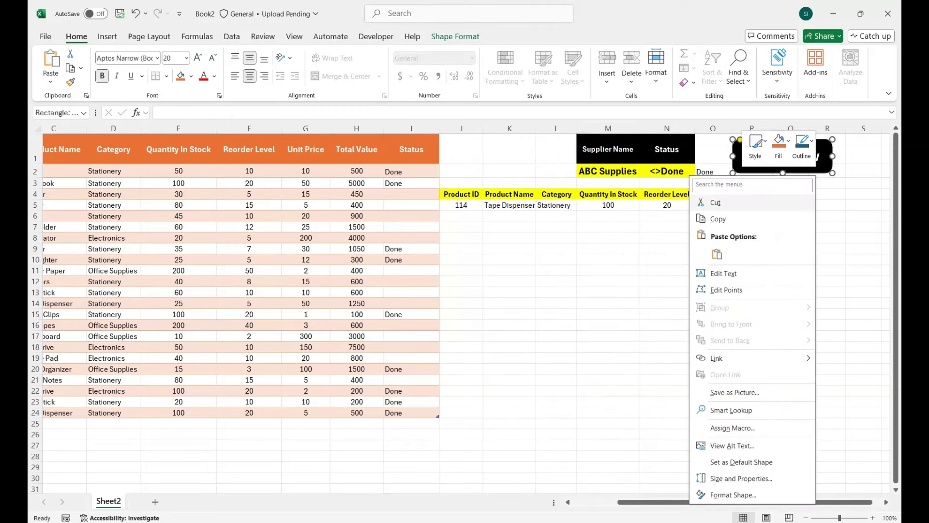
pyautogui.press('Escape')
pyautogui.press('Escape')
# Step: Clear the Done value in O2, the result Status cells, and column I's Status entries
pyautogui.click(713, 171)
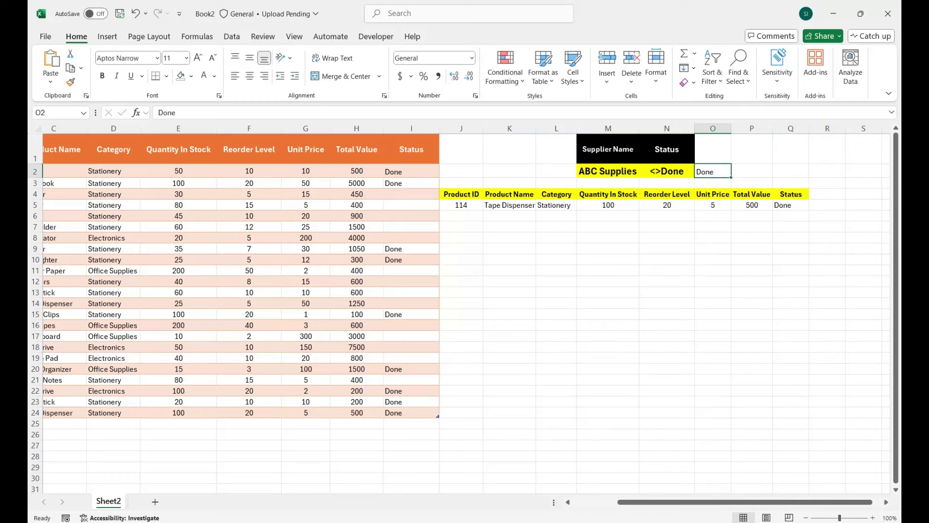
pyautogui.press('Delete')
pyautogui.click(791, 195)
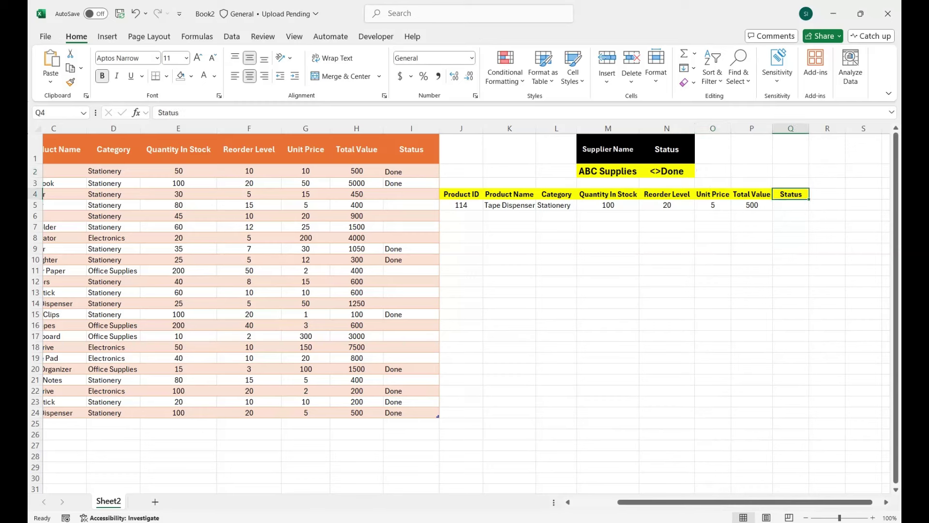
pyautogui.moveTo(791, 205); pyautogui.dragTo(791, 292)
pyautogui.hotkey('ctrl', 'v')
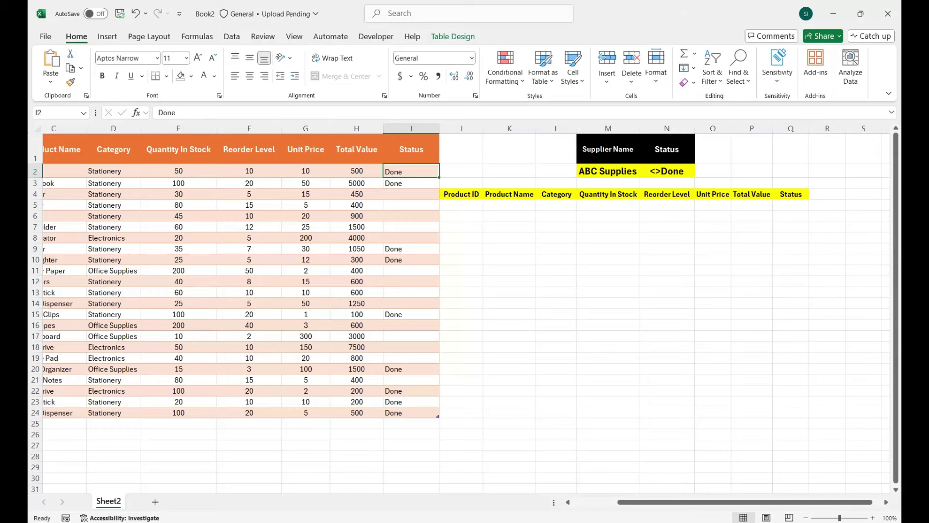
pyautogui.moveTo(411, 172); pyautogui.dragTo(411, 434)
pyautogui.press('Delete')
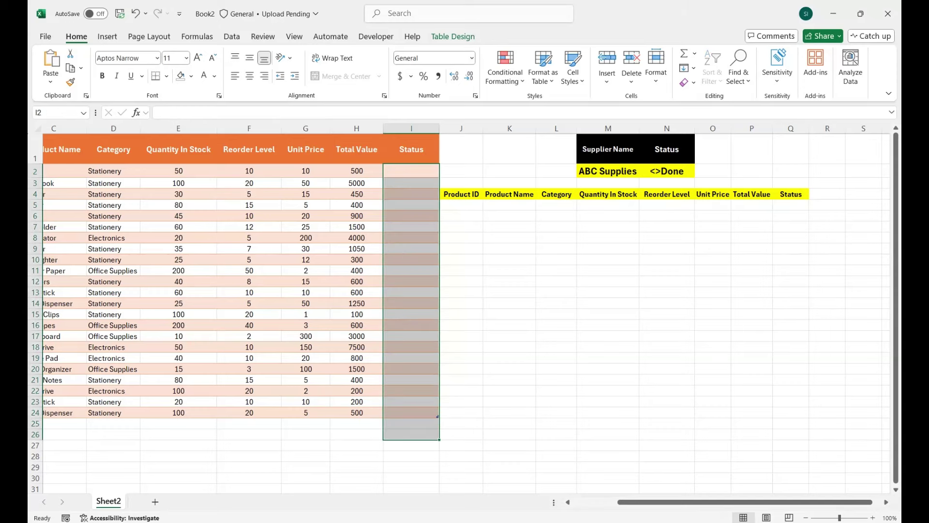
# Step: Format A1:I24 with a light turquoise banded table style via Format as Table
pyautogui.hscroll(-5, 411, 290)
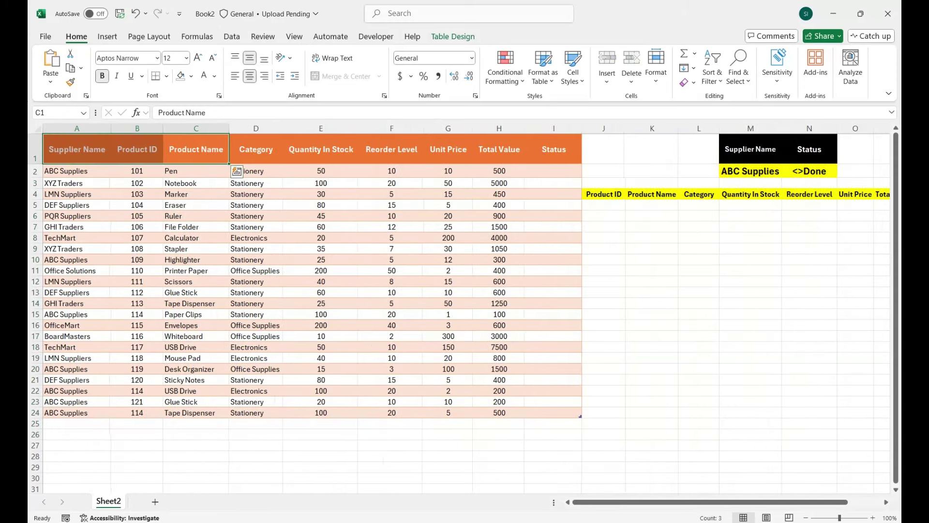
pyautogui.moveTo(76, 149)
pyautogui.mouseDown()
pyautogui.moveTo(554, 368)
pyautogui.moveTo(554, 412)
pyautogui.mouseUp()
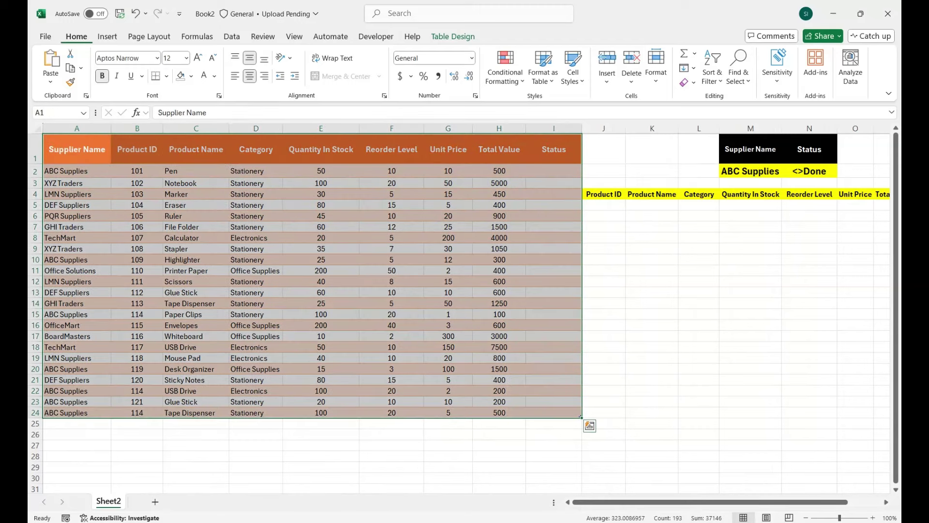
pyautogui.click(543, 66)
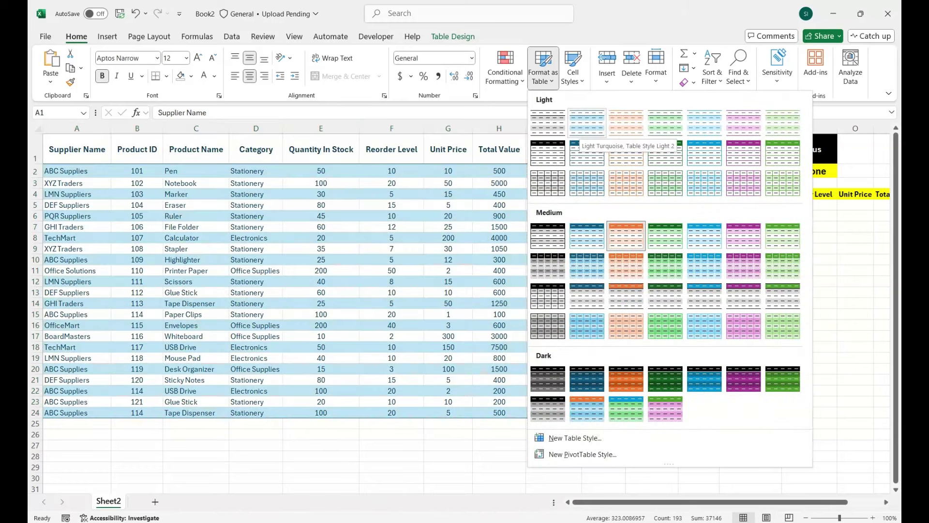
pyautogui.click(586, 127)
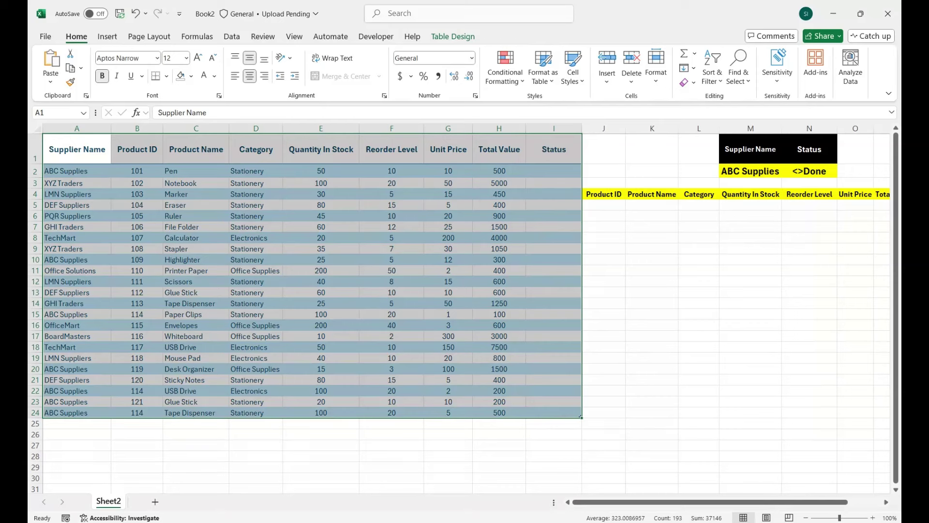
pyautogui.click(321, 259)
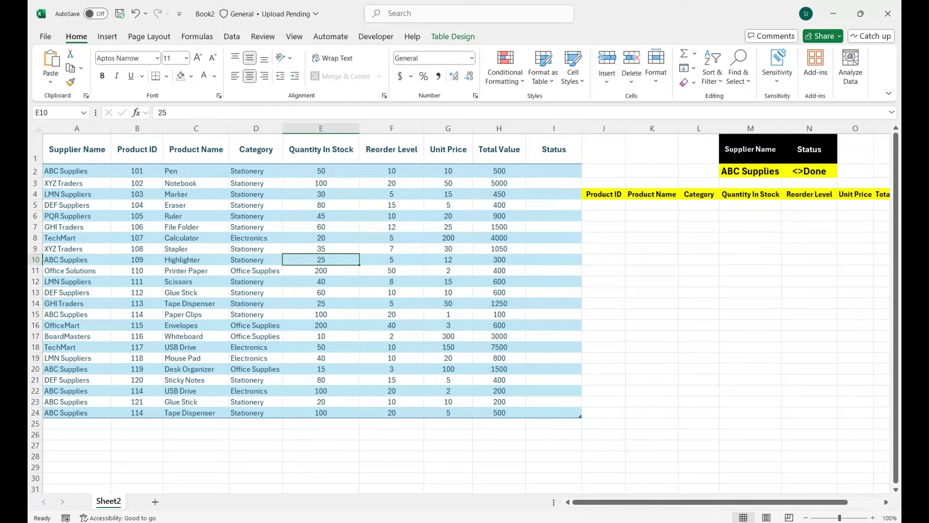
pyautogui.moveTo(809, 314); pyautogui.dragTo(855, 303)
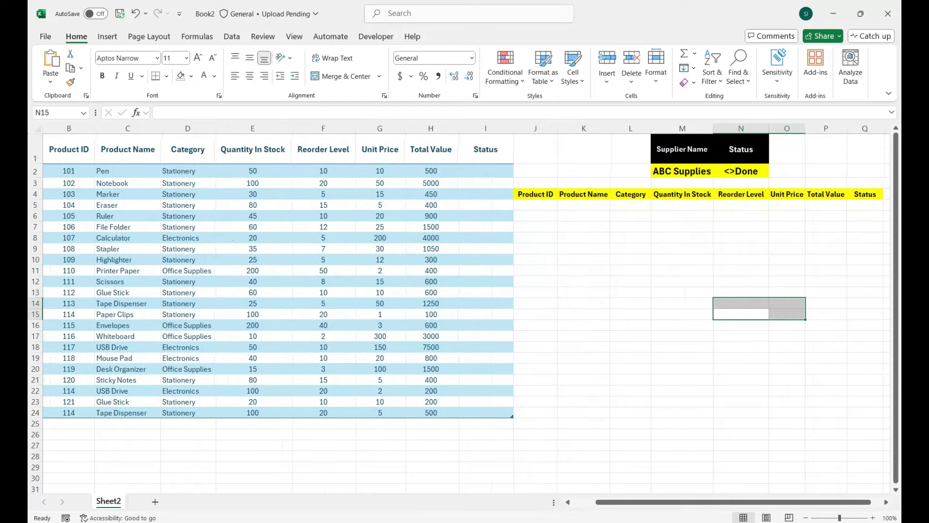
# Step: Inspect the output headers and M1:N2 criteria, leaving N2's <>Done unchanged, then show the Data tools
pyautogui.moveTo(535, 194); pyautogui.dragTo(631, 205)
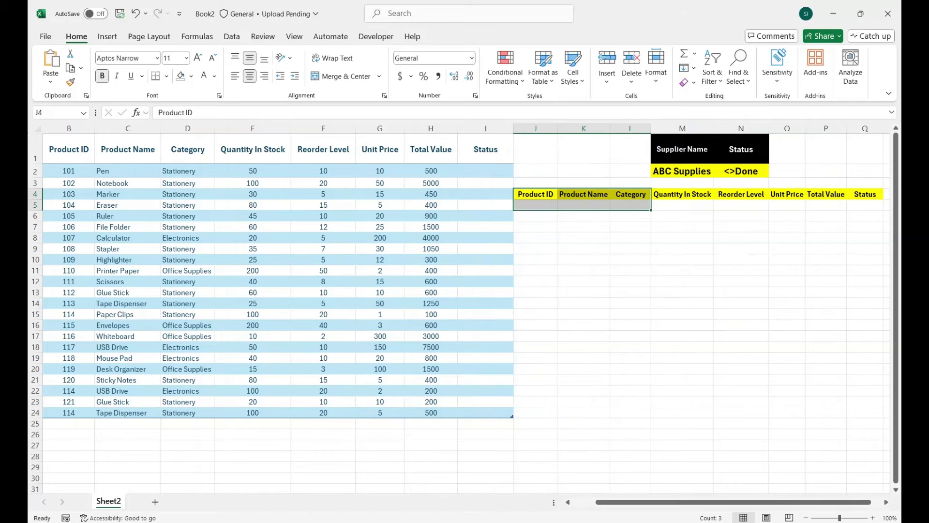
pyautogui.moveTo(76, 149); pyautogui.dragTo(76, 171)
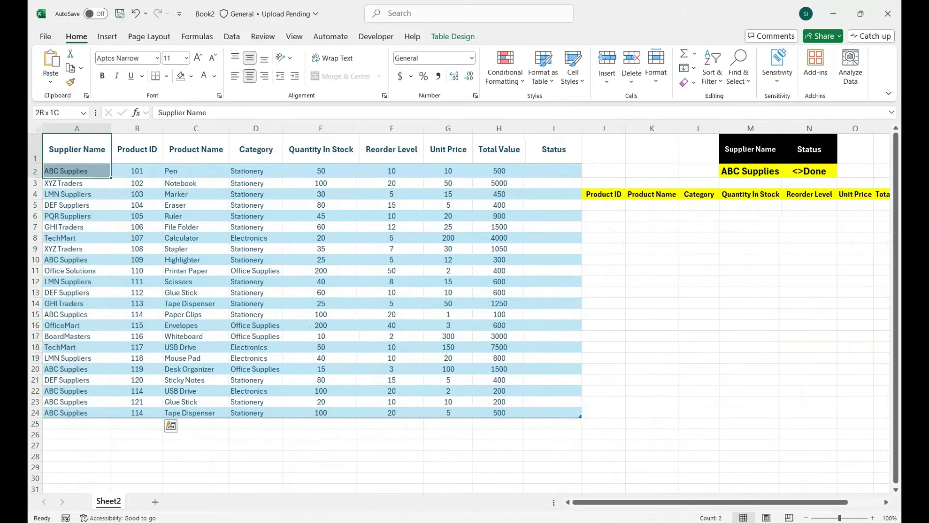
pyautogui.click(750, 149)
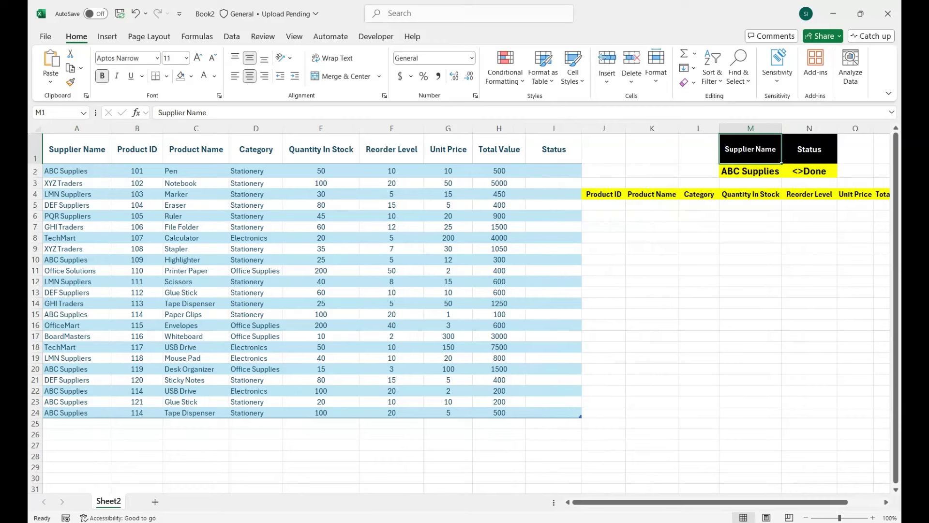
pyautogui.click(554, 149)
pyautogui.click(810, 149)
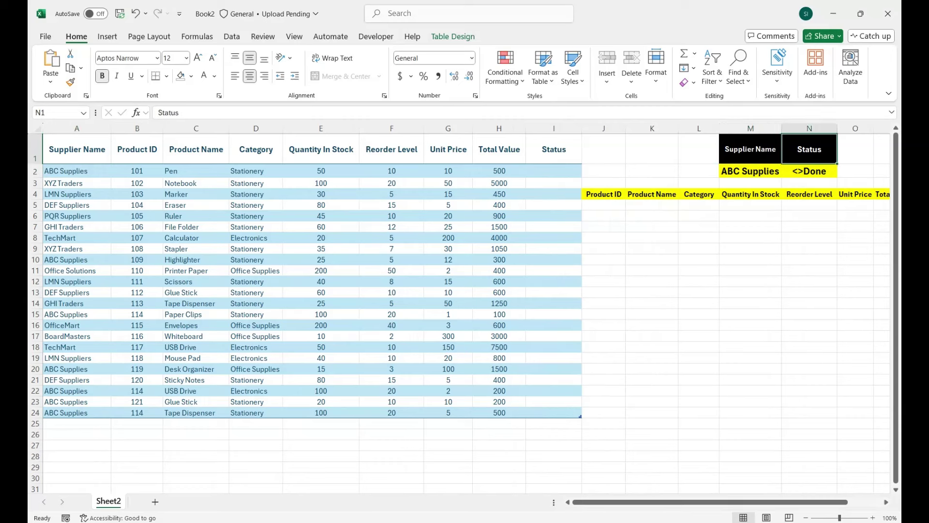
pyautogui.doubleClick(798, 171)
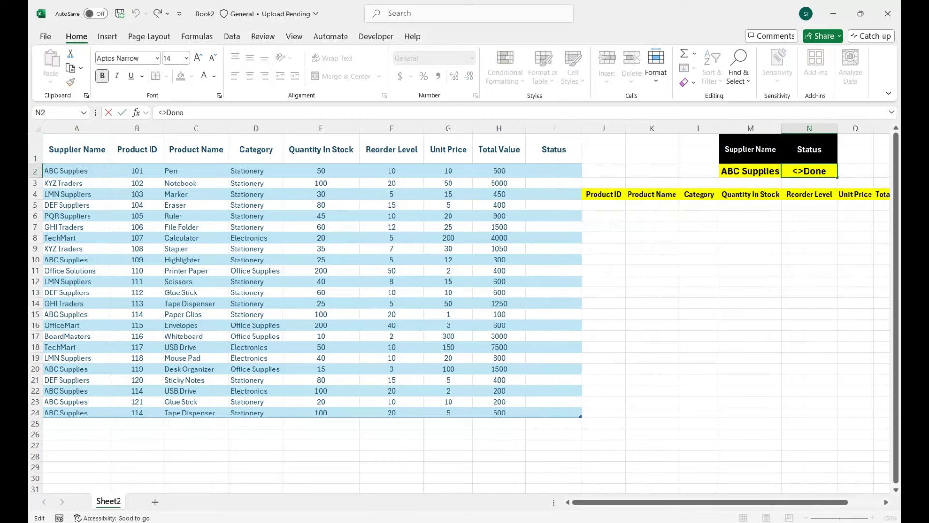
pyautogui.moveTo(793, 171); pyautogui.dragTo(804, 170)
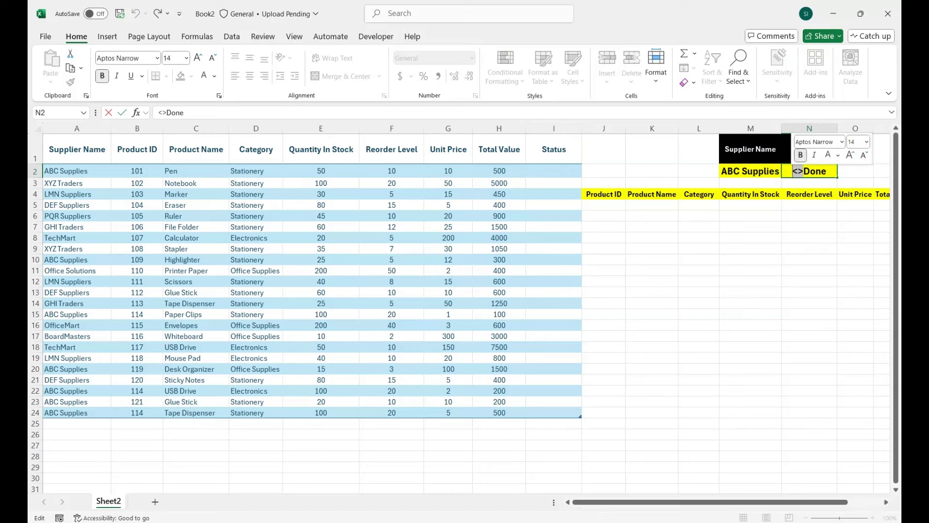
pyautogui.click(751, 171)
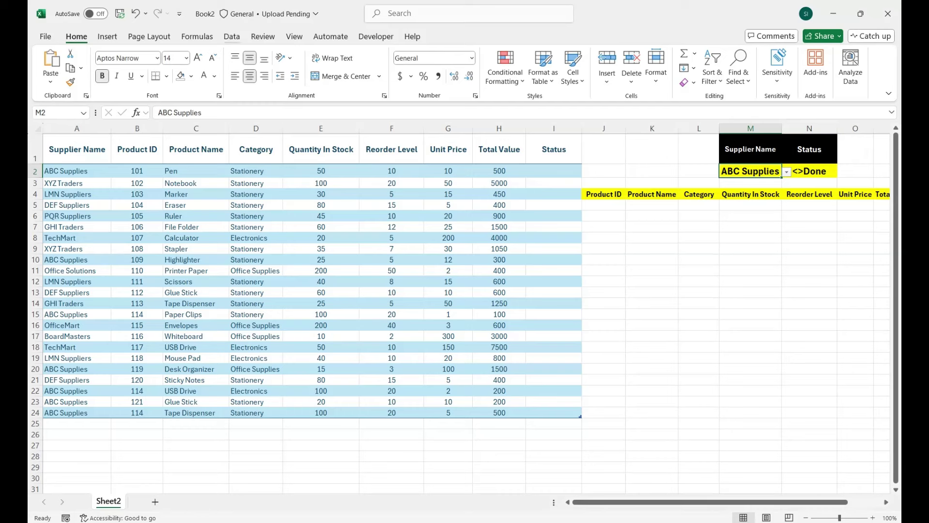
pyautogui.click(232, 37)
# Step: Confirm M2's data validation is a List sourced from $A$2:$A$24
pyautogui.click(629, 82)
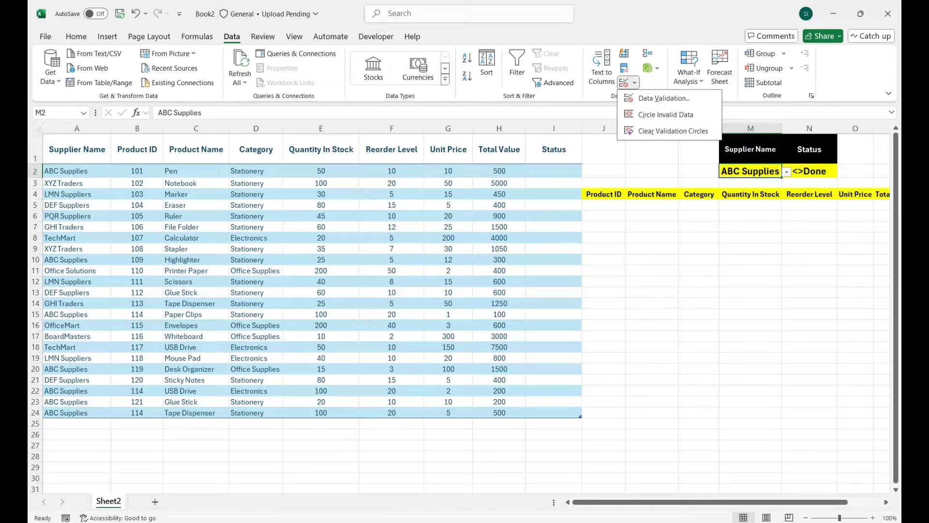
pyautogui.click(664, 99)
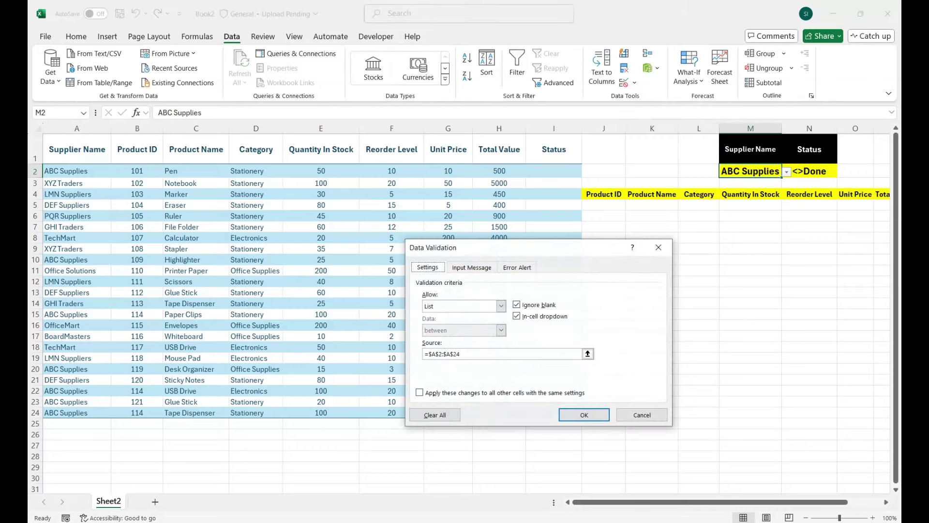
pyautogui.moveTo(484, 245); pyautogui.dragTo(684, 245)
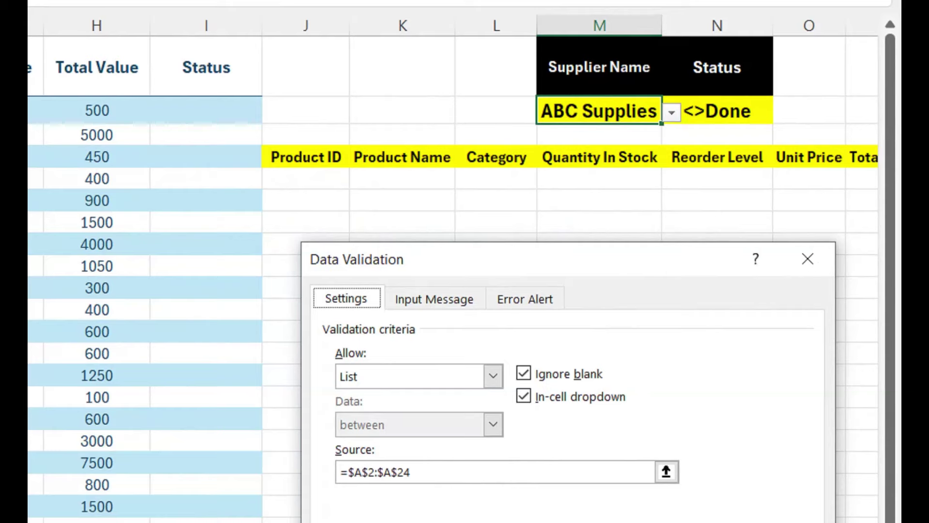
pyautogui.click(697, 303)
pyautogui.click(348, 444)
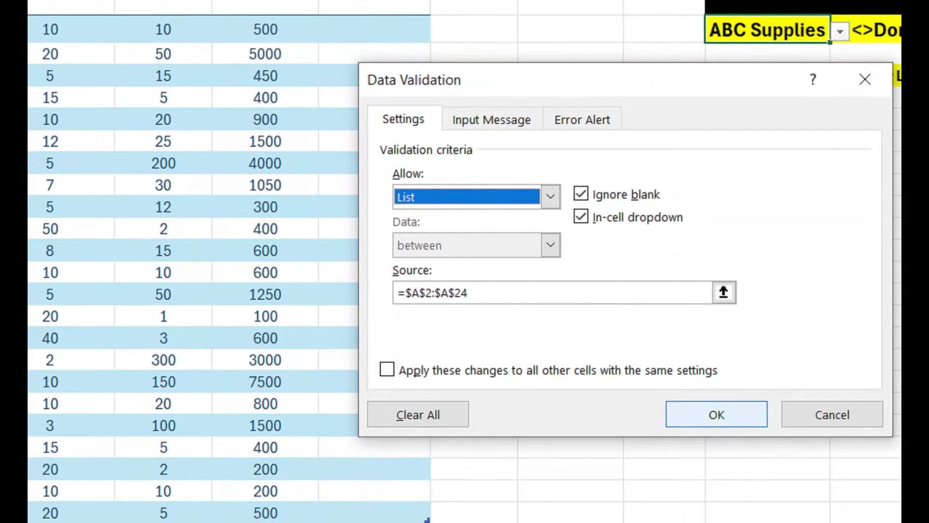
pyautogui.press('Return')
# Step: Test M2's supplier dropdown and keep ABC Supplies as the criterion
pyautogui.hotkey('alt', 'Down')
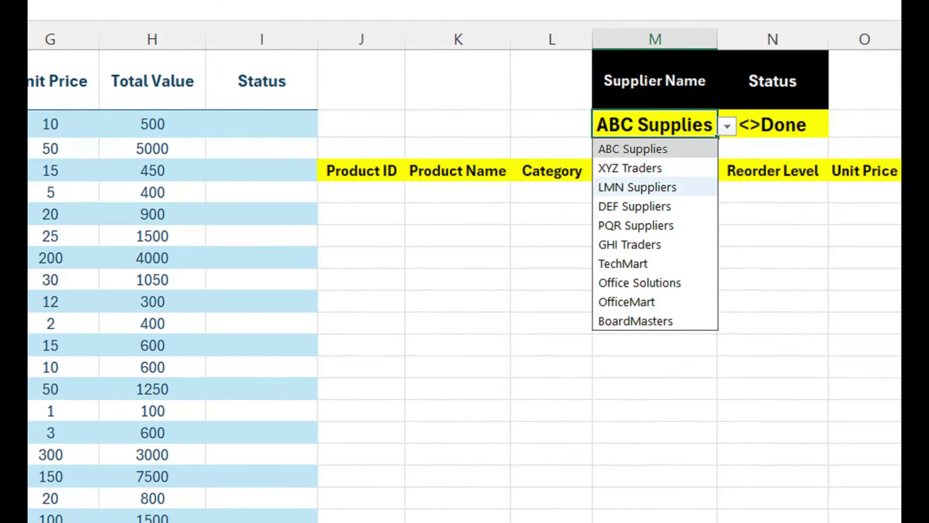
pyautogui.press('Escape')
pyautogui.write('s')
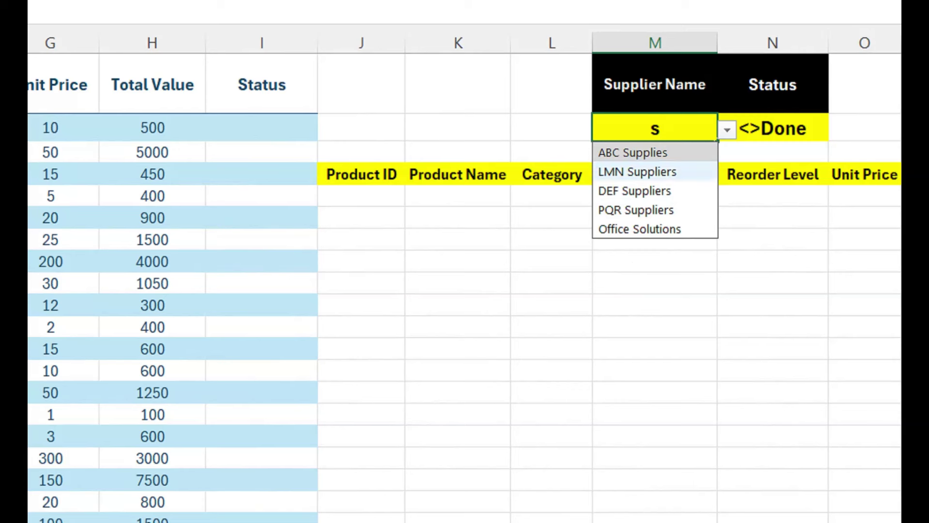
pyautogui.press('BackSpace')
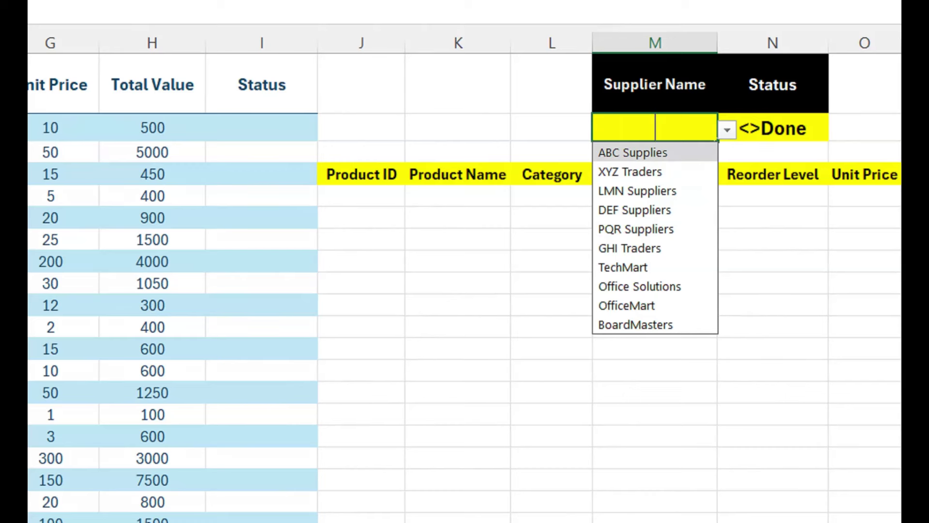
pyautogui.press('Return')
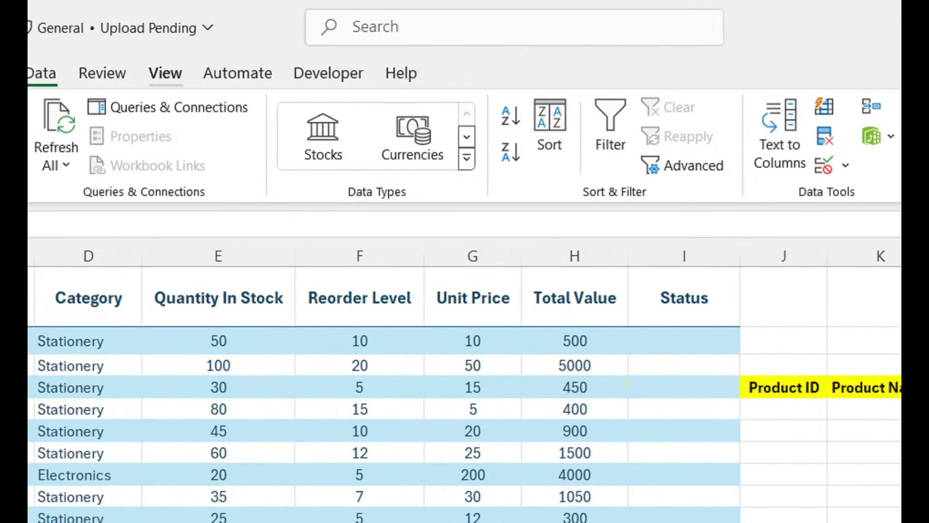
# Step: Delete Macro2 from the workbook's macro list
pyautogui.hotkey('alt', 'w')
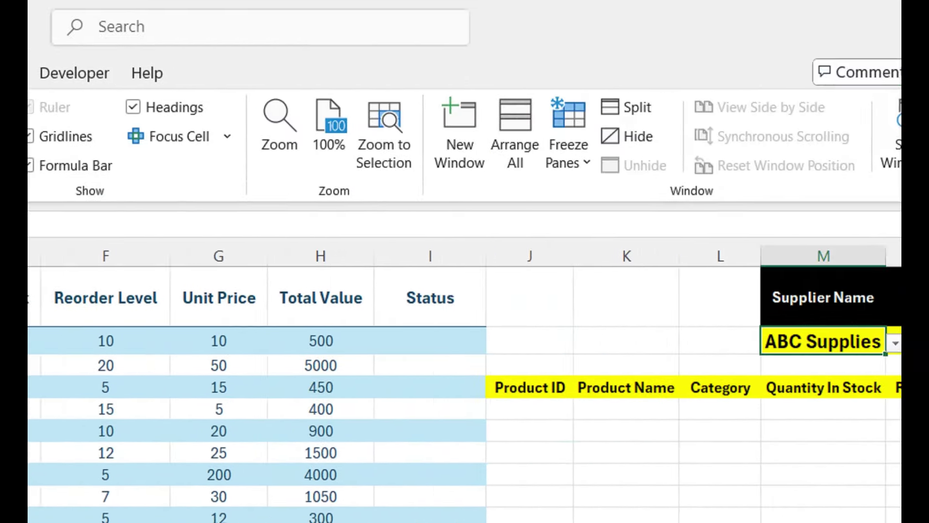
pyautogui.press('m')
pyautogui.press('Down')
pyautogui.press('Down')
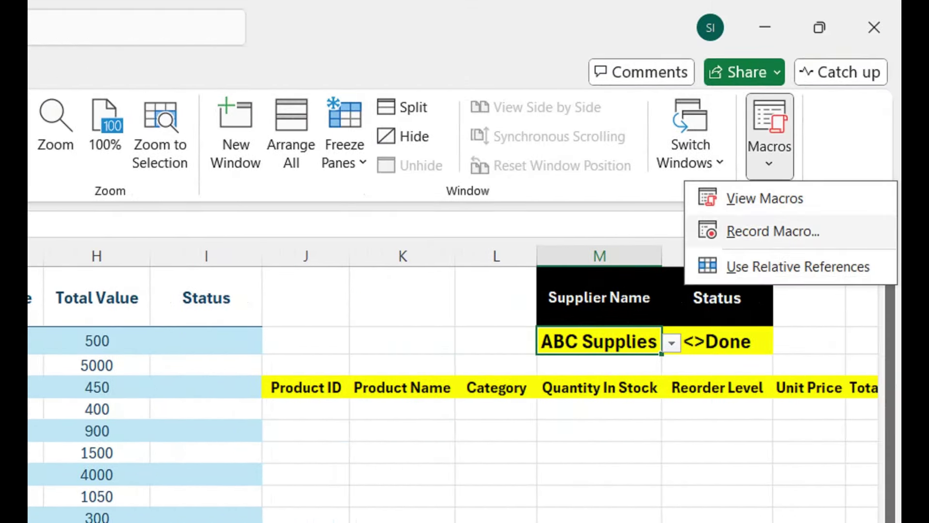
pyautogui.press('v')
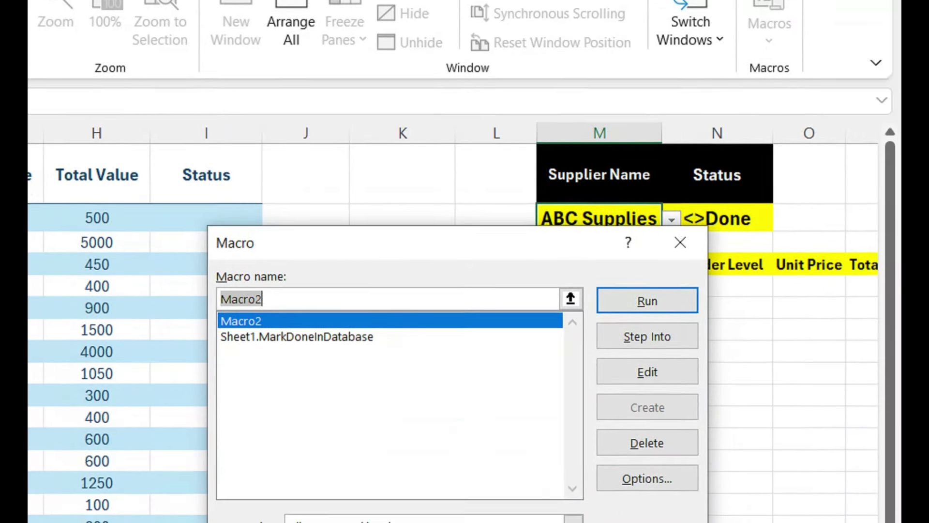
pyautogui.hotkey('alt', 'd')
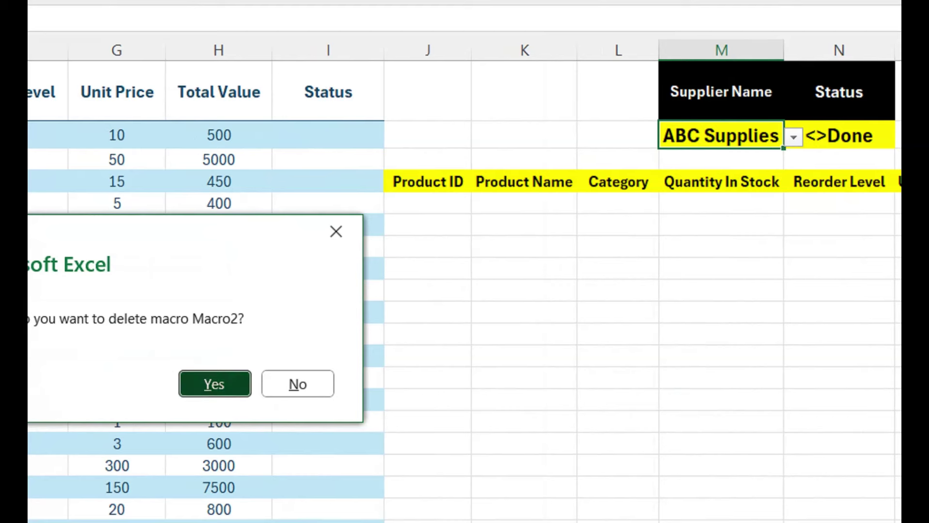
pyautogui.press('Return')
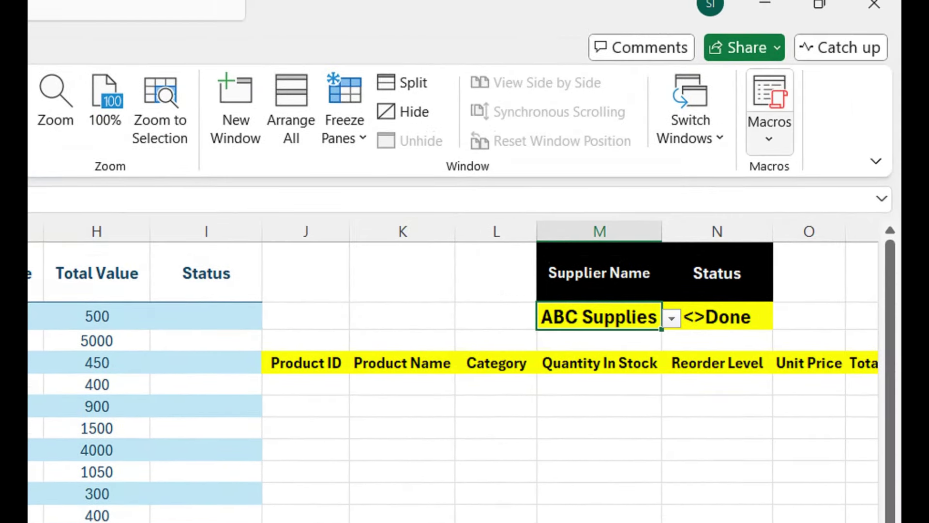
# Step: Set up a new macro recording named Macro3, stored in This Workbook
pyautogui.hotkey('alt', 'w')
pyautogui.press('m')
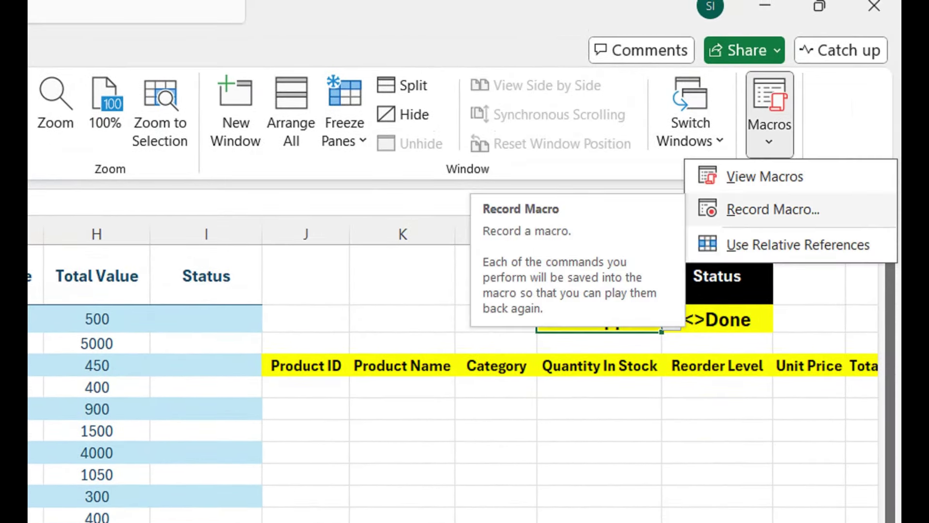
pyautogui.press('Return')
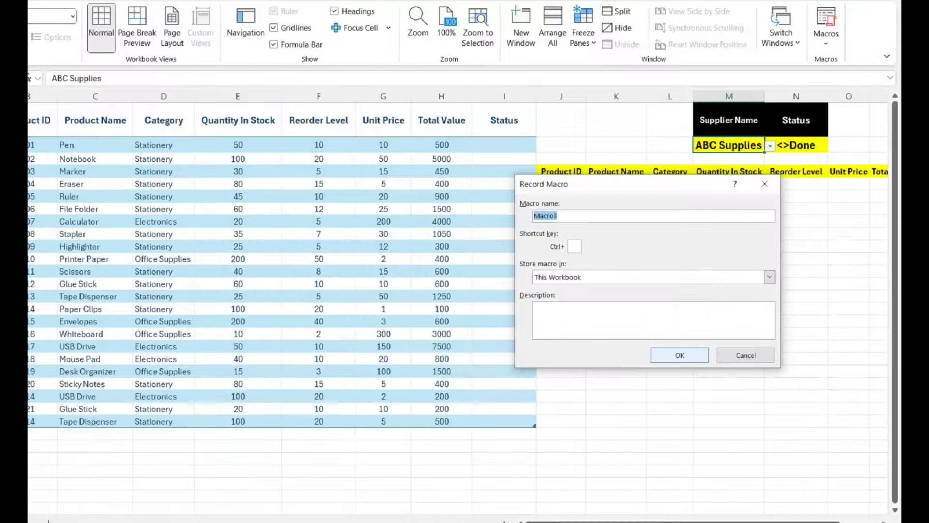
# Step: Start recording Macro3 and set the Advanced Filter list range to the whole inventory table
pyautogui.press('Return')
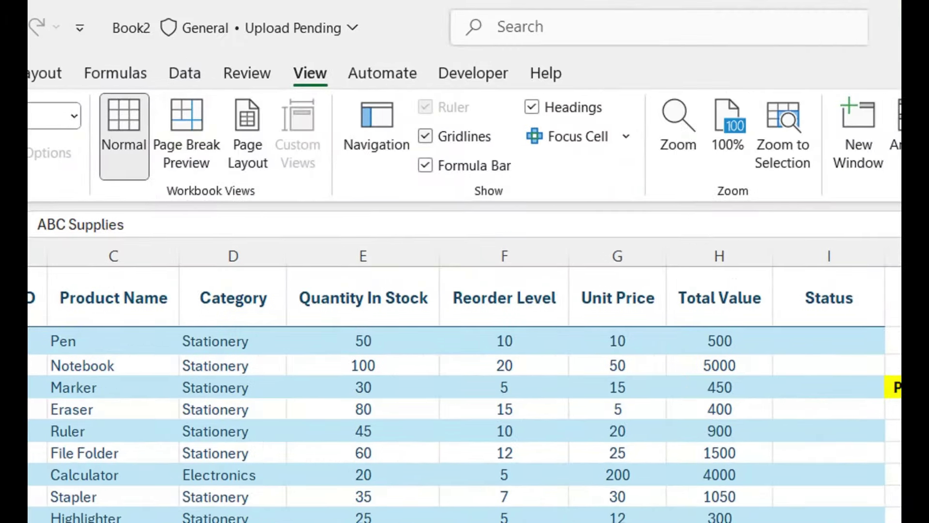
pyautogui.hotkey('alt', 'a')
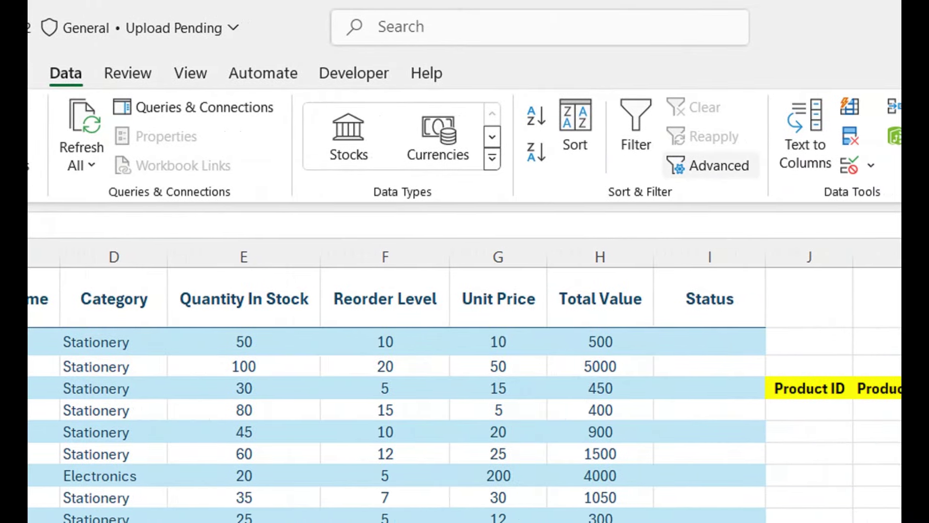
pyautogui.click(709, 165)
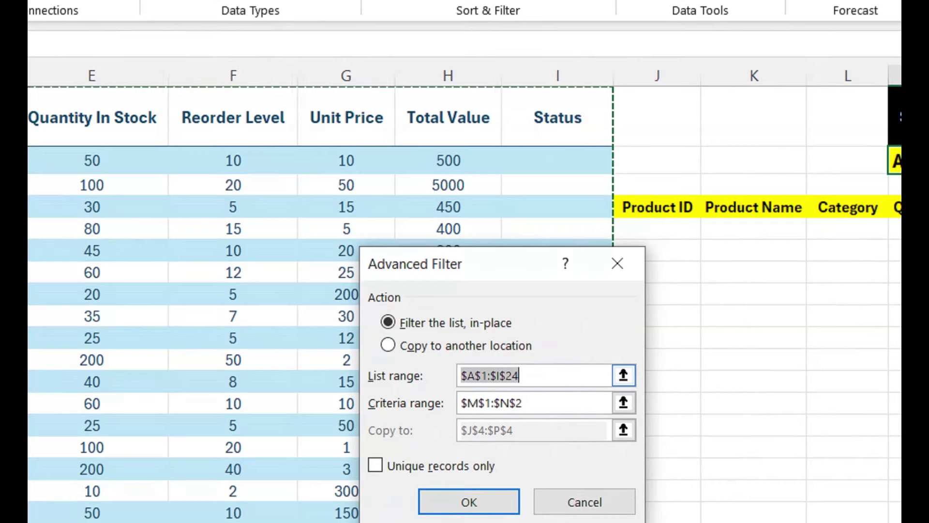
pyautogui.press('BackSpace')
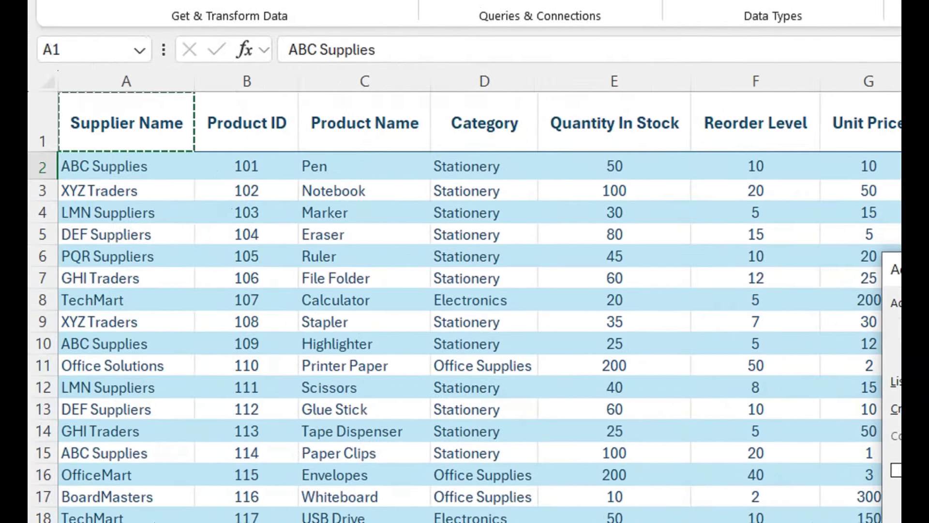
pyautogui.moveTo(39, 119)
pyautogui.mouseDown()
pyautogui.moveTo(856, 462)
pyautogui.moveTo(856, 521)
pyautogui.mouseUp()
pyautogui.press('Return')
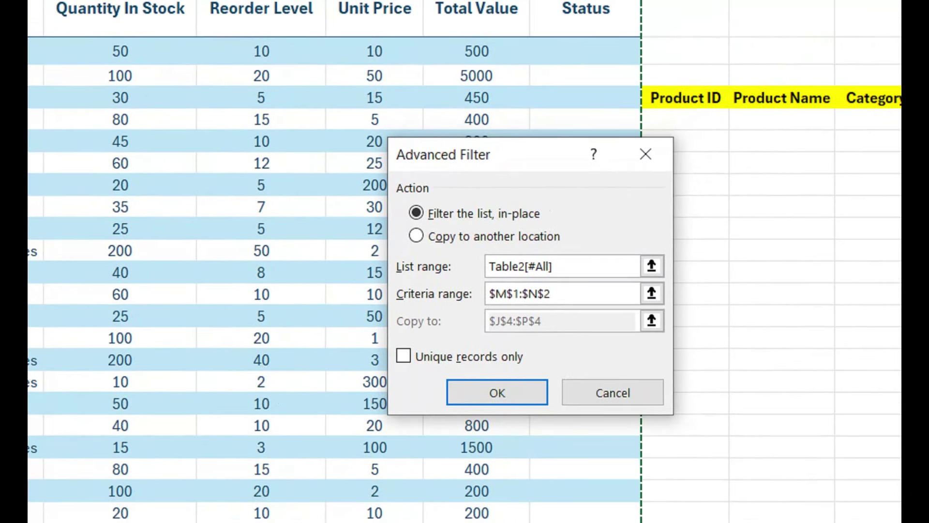
# Step: Copy rows matching the Supplier Name and Status criteria to J4:Q4
pyautogui.click(416, 237)
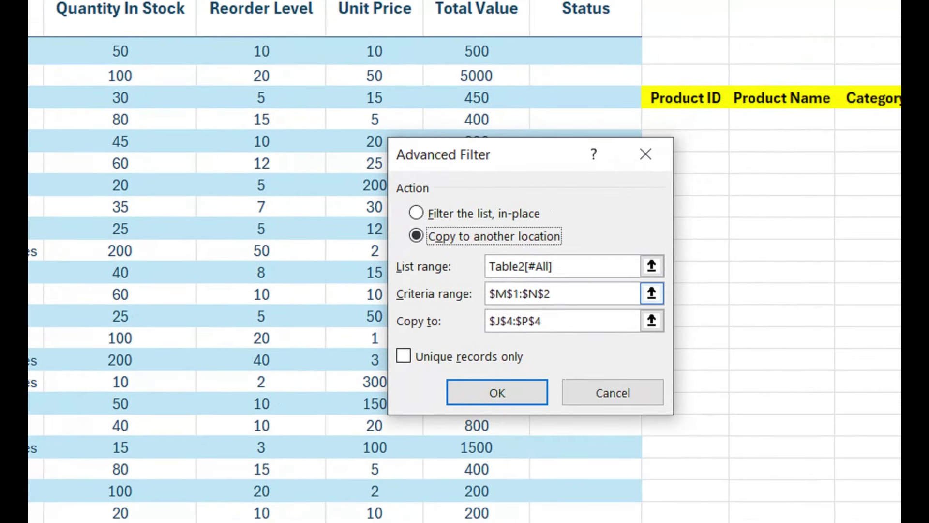
pyautogui.click(547, 293)
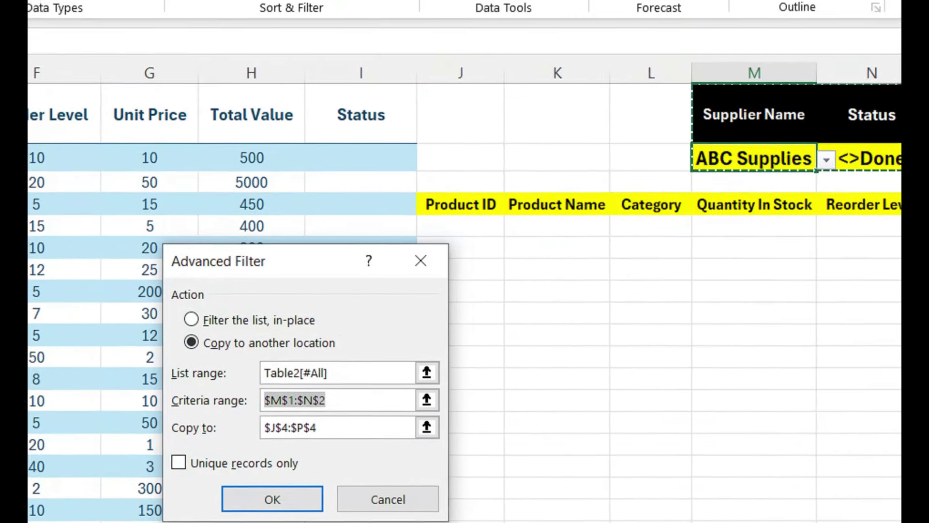
pyautogui.moveTo(677, 122)
pyautogui.mouseDown()
pyautogui.moveTo(822, 128)
pyautogui.moveTo(849, 172)
pyautogui.moveTo(803, 178)
pyautogui.mouseUp()
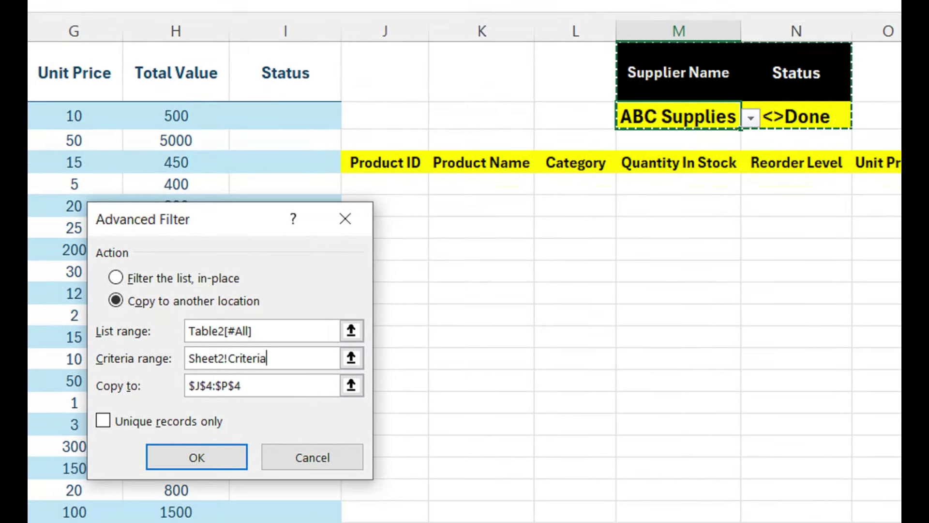
pyautogui.click(261, 399)
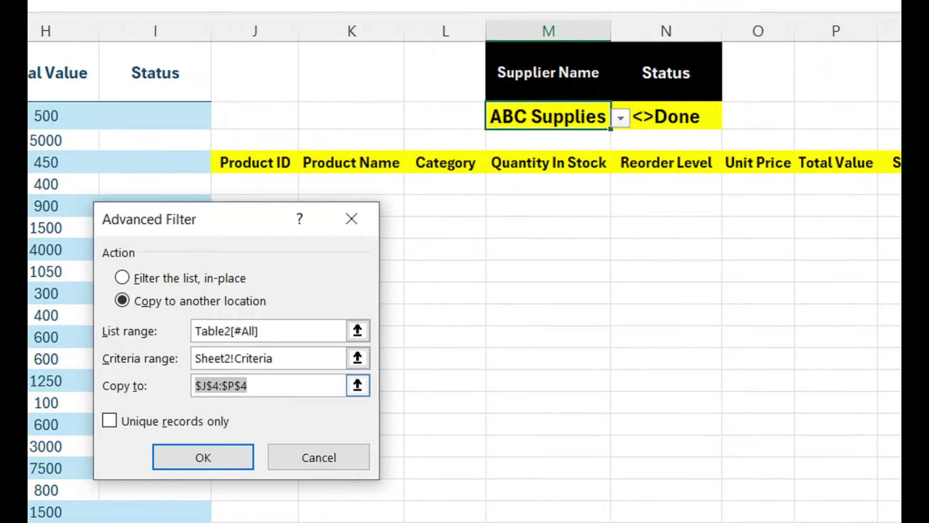
pyautogui.press('BackSpace')
pyautogui.press('BackSpace')
pyautogui.press('BackSpace')
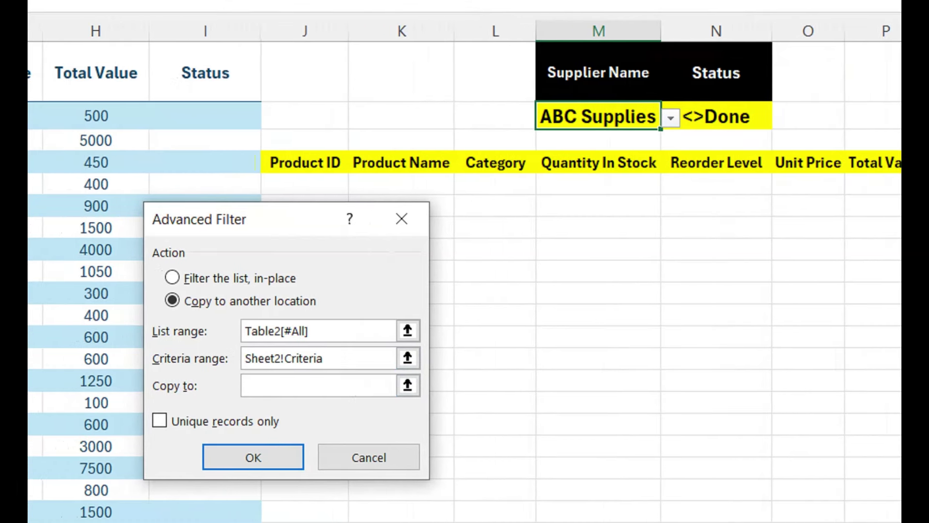
pyautogui.moveTo(305, 163); pyautogui.dragTo(862, 164)
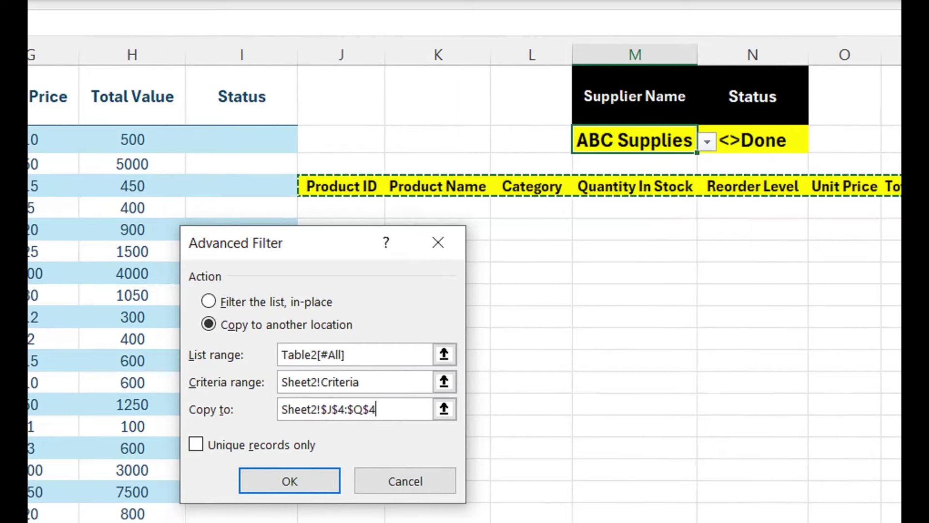
pyautogui.press('Return')
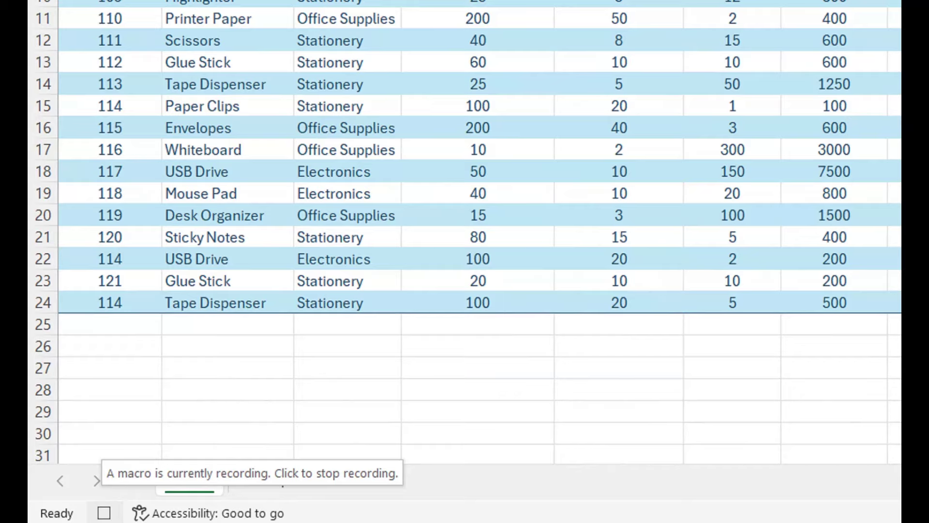
# Step: Stop the macro recording and enter Done in cell O2
pyautogui.click(104, 513)
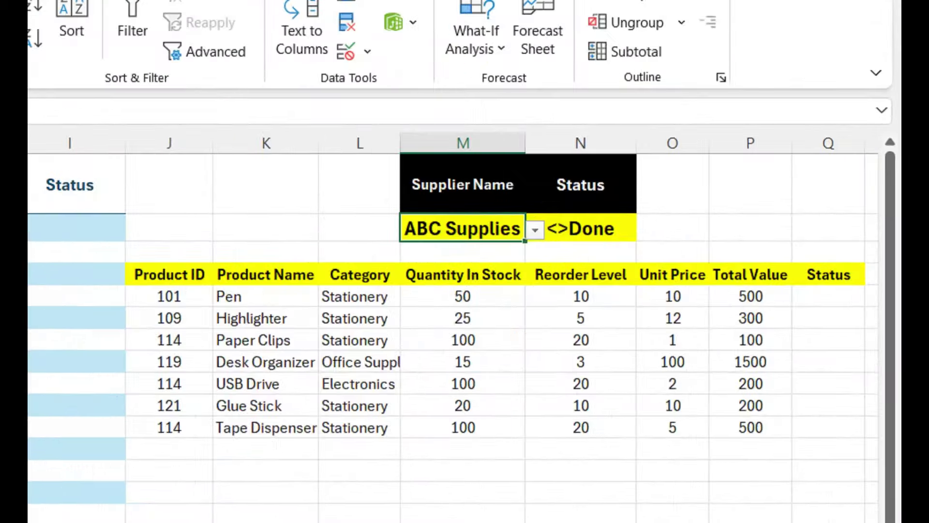
pyautogui.click(672, 227)
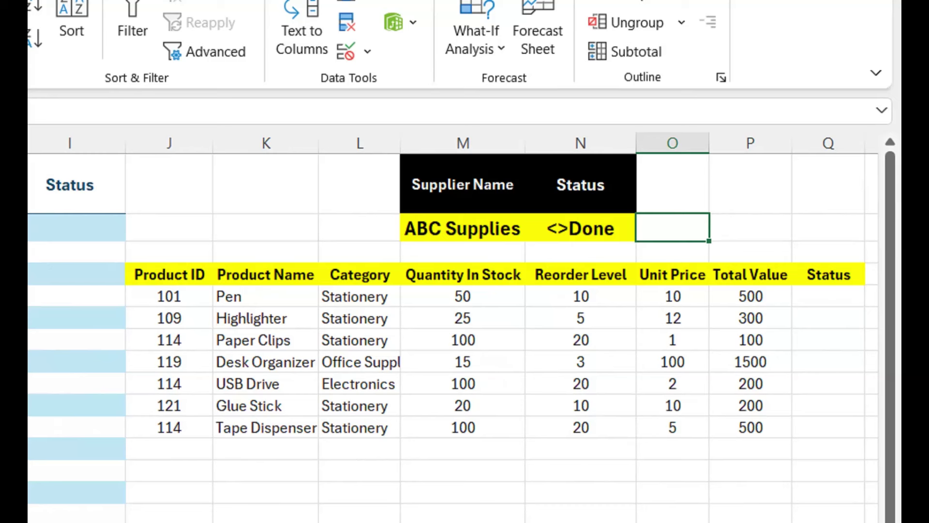
pyautogui.write('Done')
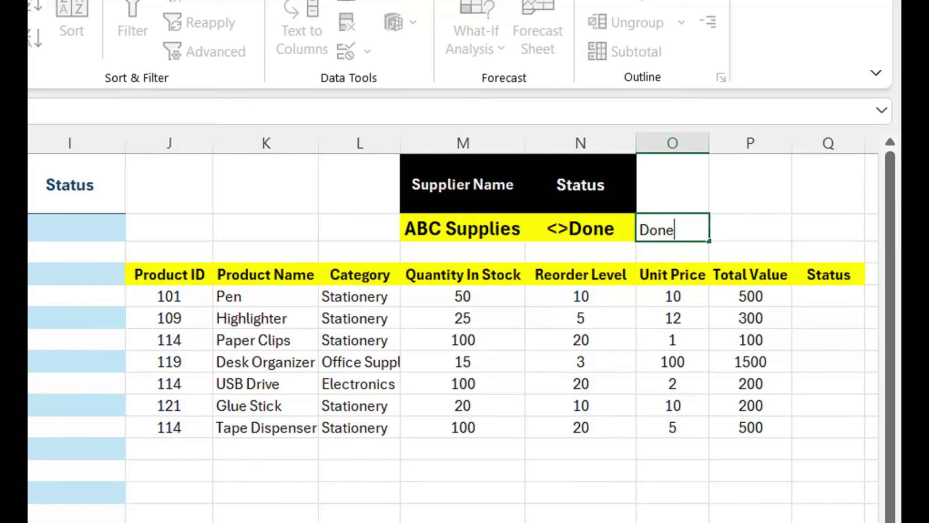
pyautogui.press('Return')
# Step: Format O2 with red fill and white bold text, centred horizontally and vertically
pyautogui.click(673, 227)
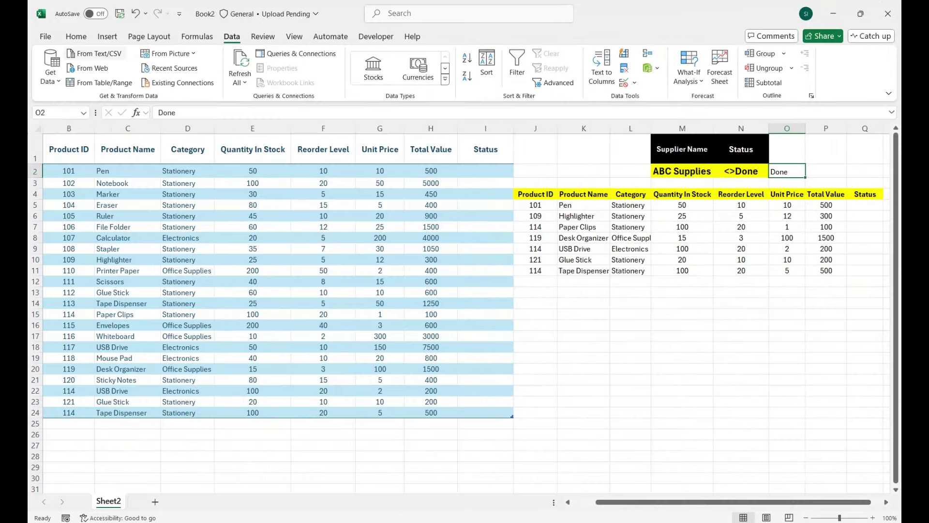
pyautogui.click(77, 37)
pyautogui.click(191, 76)
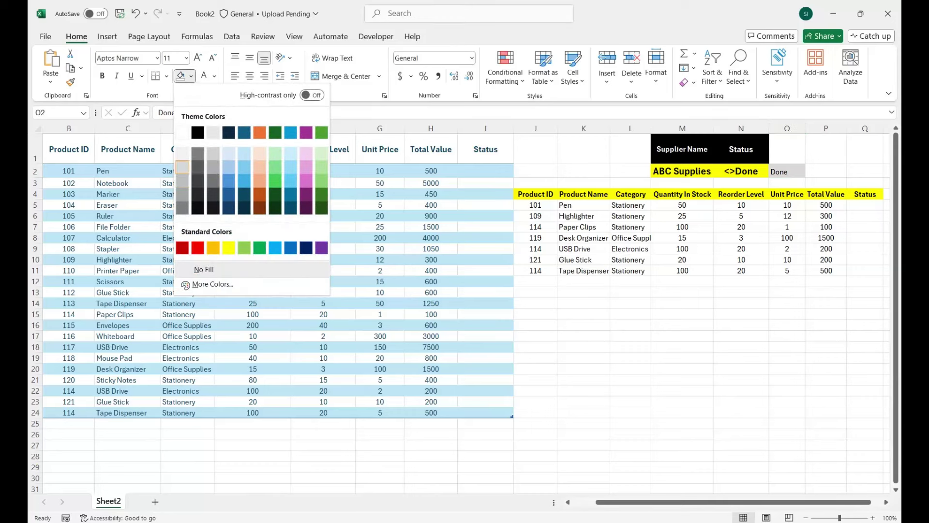
pyautogui.click(196, 245)
pyautogui.click(204, 76)
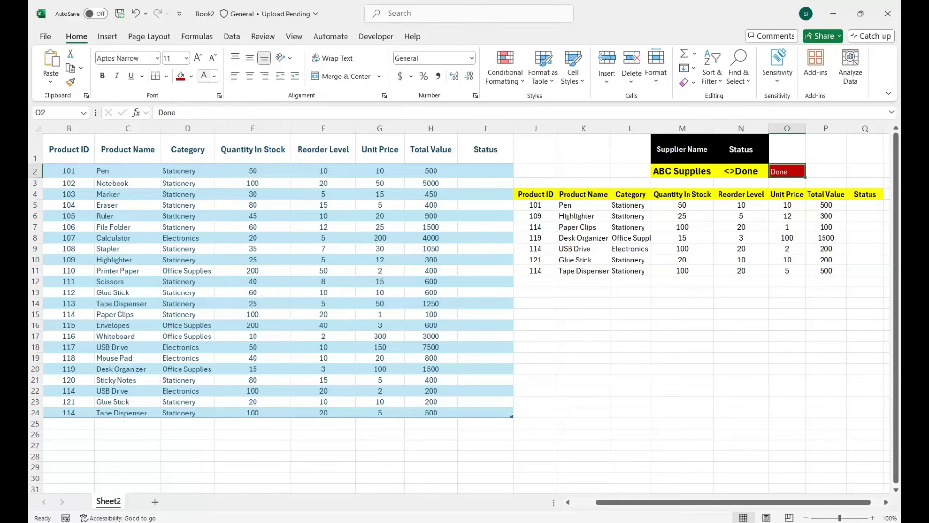
pyautogui.click(102, 76)
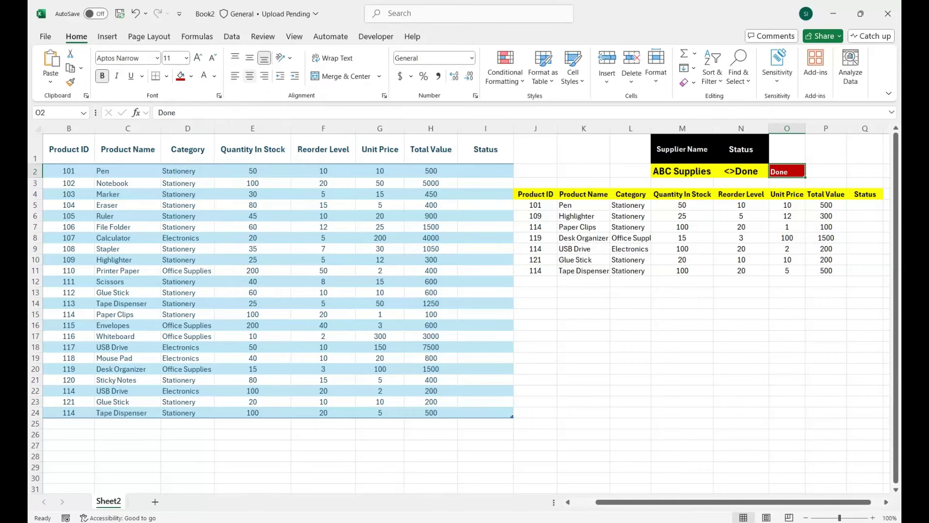
pyautogui.click(250, 76)
pyautogui.click(250, 57)
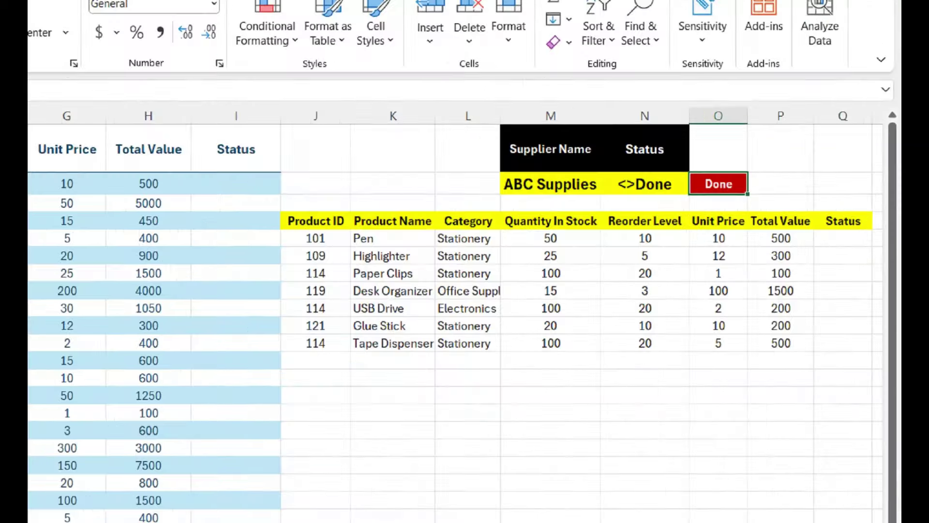
pyautogui.click(864, 205)
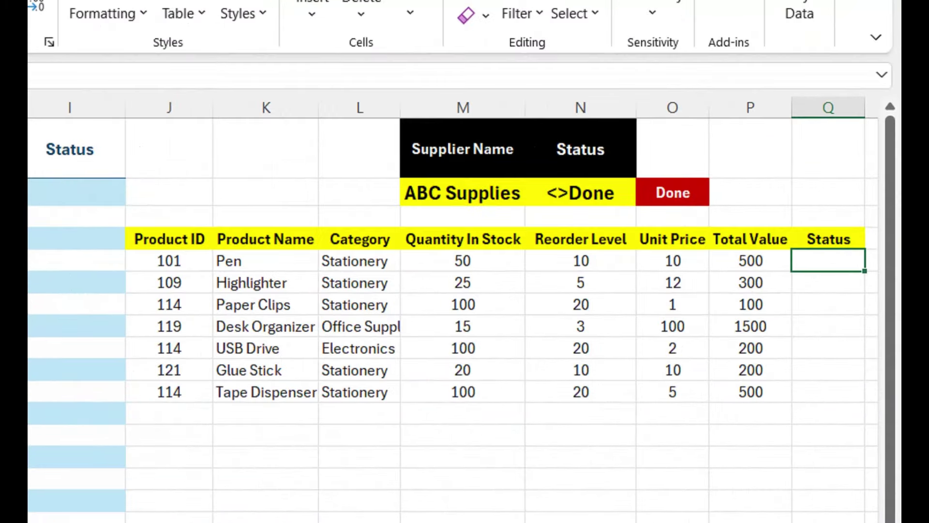
# Step: Enter =IF(AND(P5<>"",O2="Done"),"Done","") as the Status formula in Q5
pyautogui.write('=i')
pyautogui.press('Tab')
pyautogui.write('an')
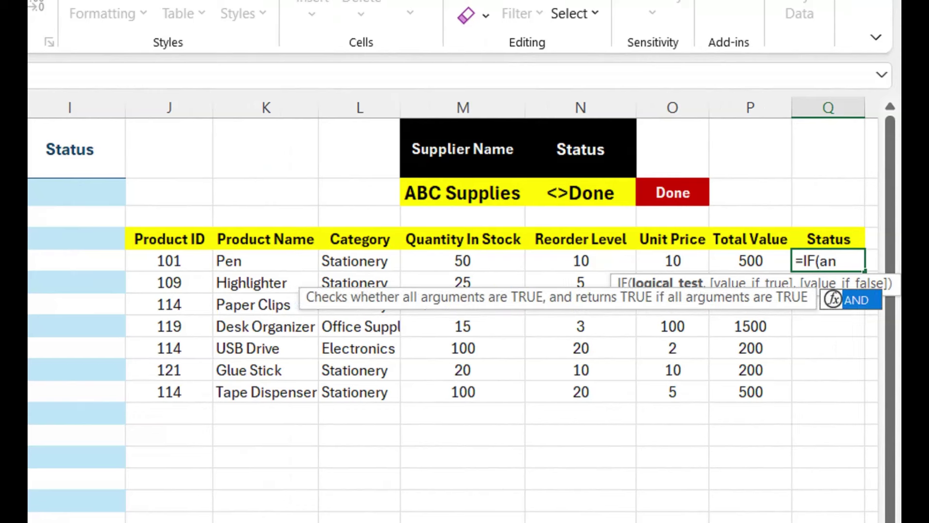
pyautogui.write('d(')
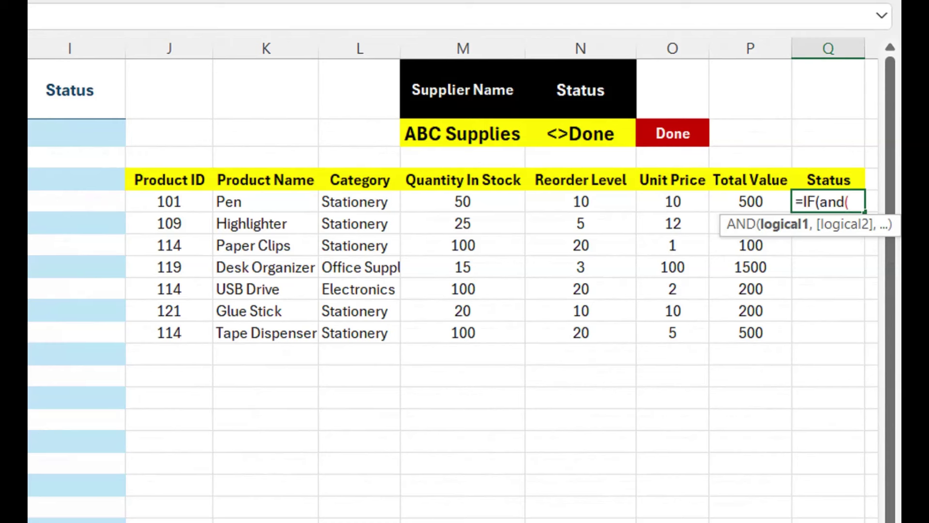
pyautogui.click(751, 201)
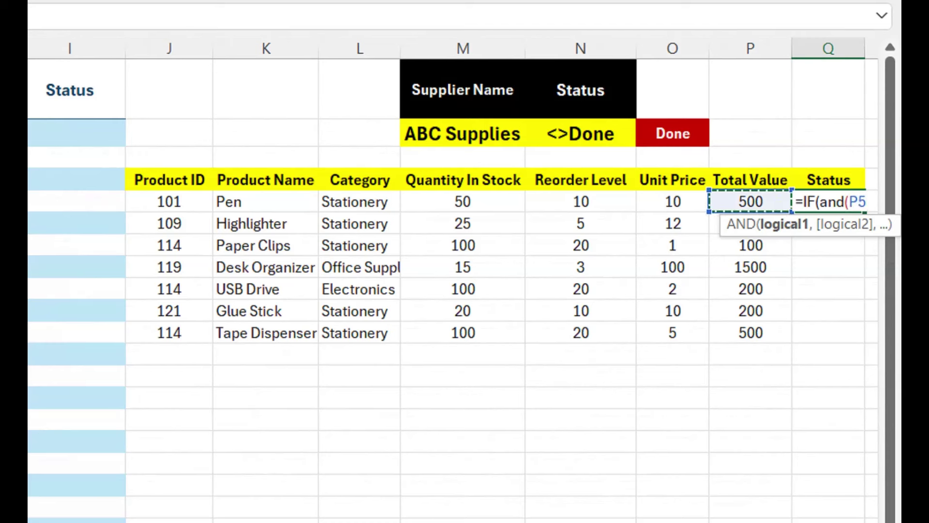
pyautogui.write('<')
pyautogui.write('>')
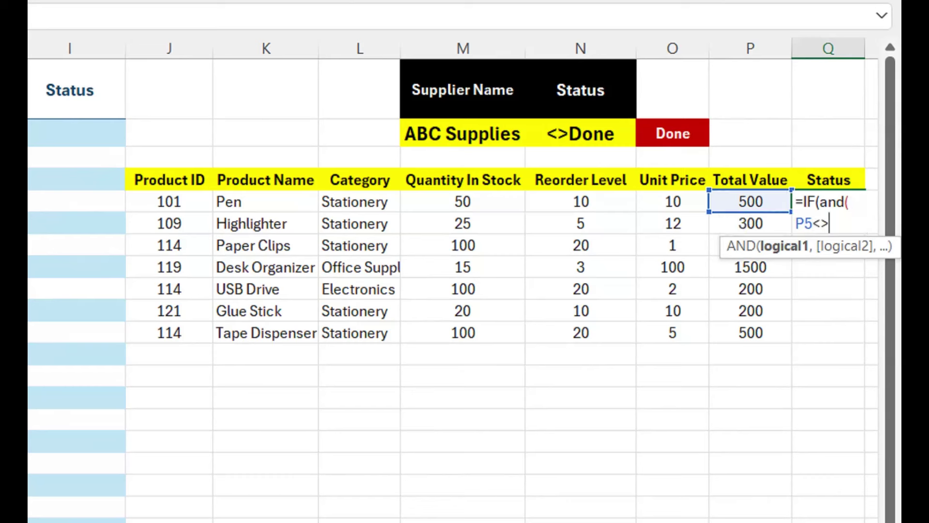
pyautogui.write('""')
pyautogui.write('<')
pyautogui.press('BackSpace')
pyautogui.write(',')
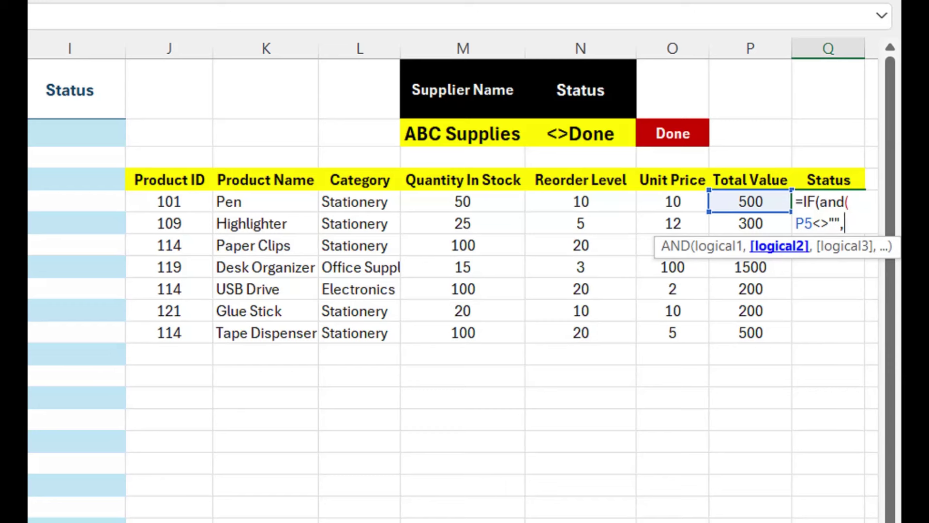
pyautogui.click(673, 133)
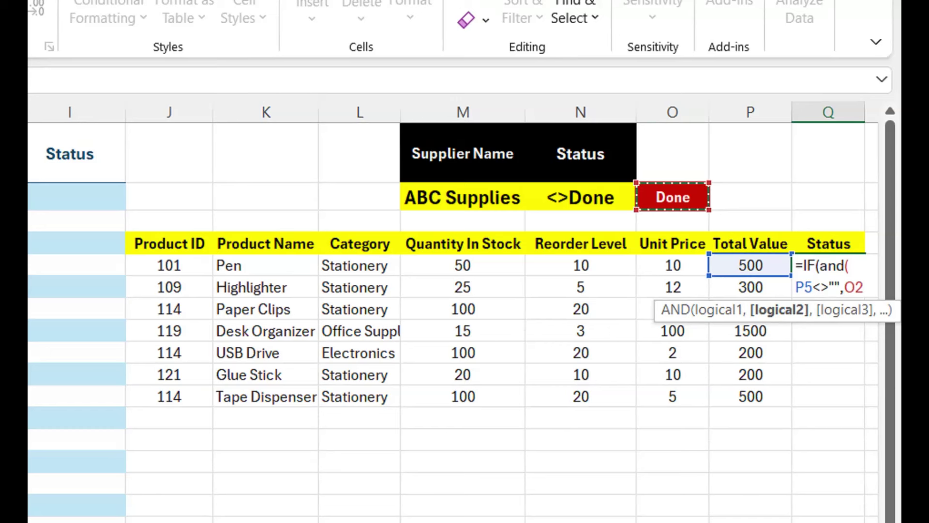
pyautogui.write('=')
pyautogui.write('"Done"')
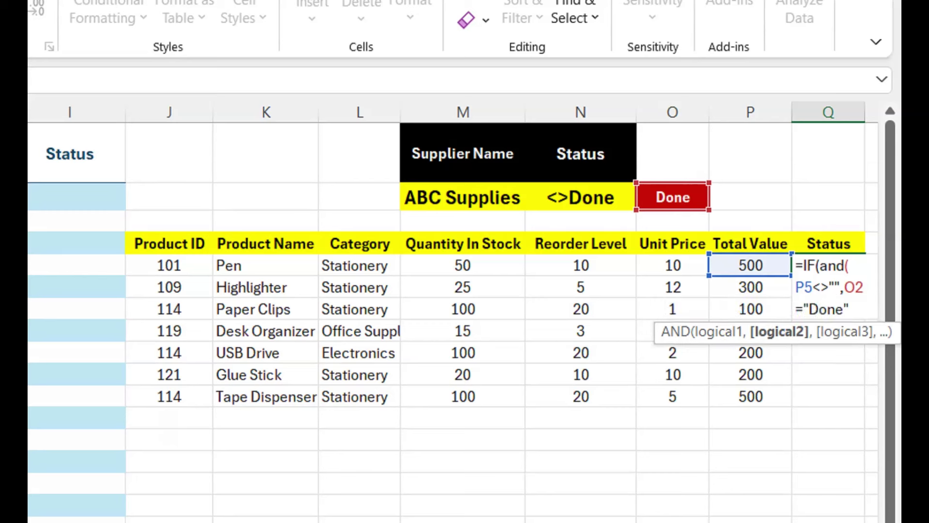
pyautogui.write(')')
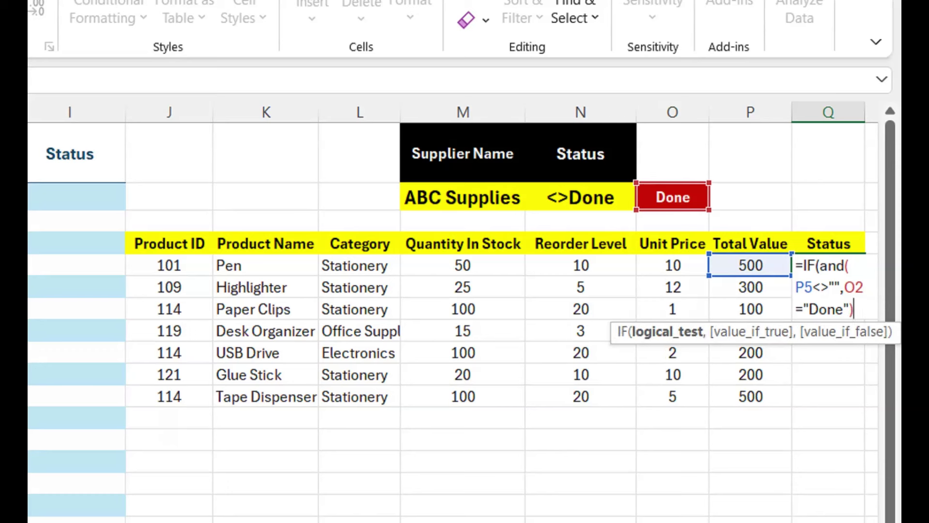
pyautogui.write(',')
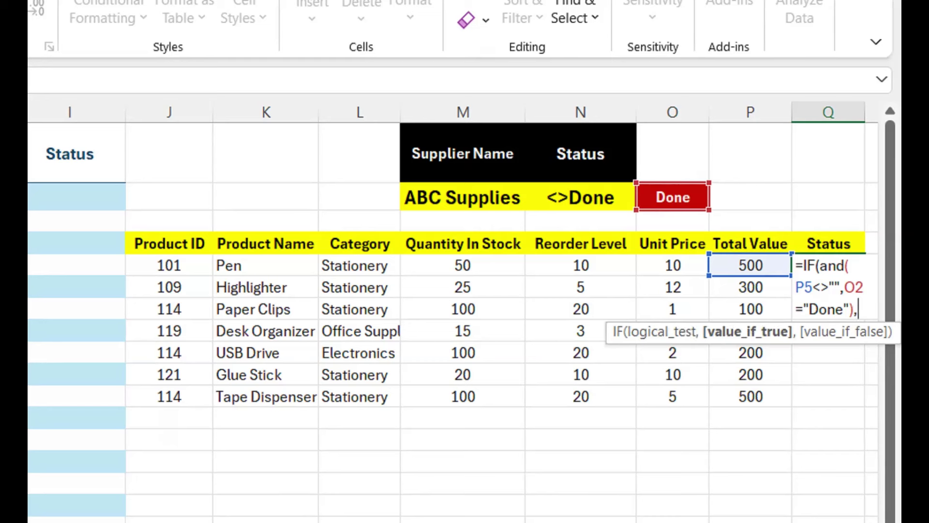
pyautogui.write('"')
pyautogui.write('Done"')
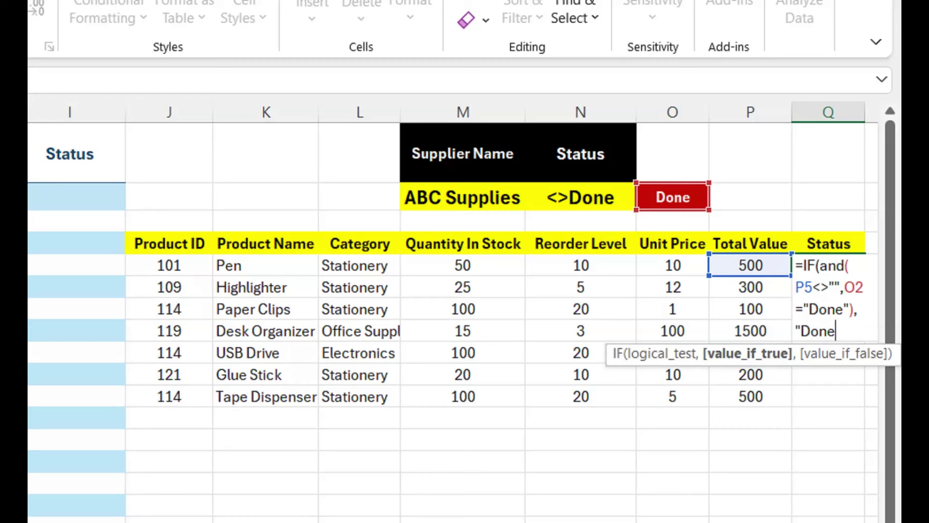
pyautogui.write(',')
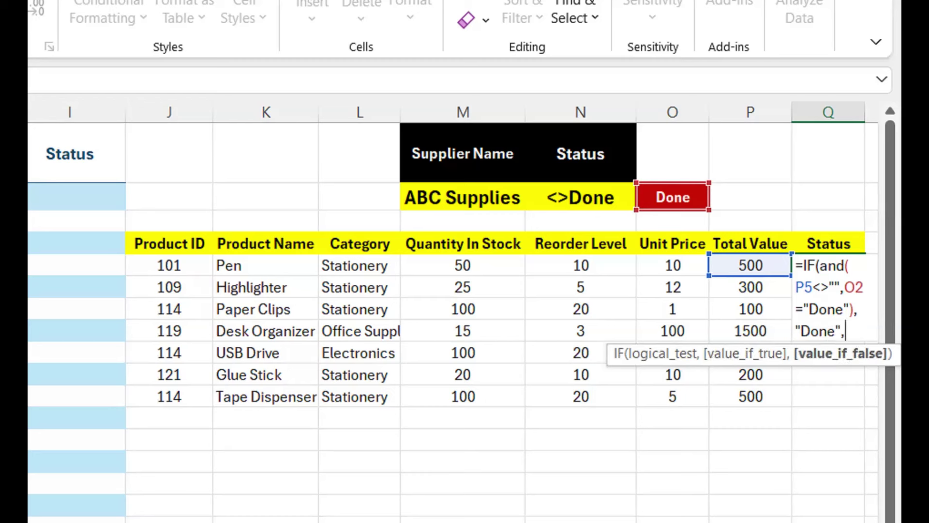
pyautogui.write('"")')
pyautogui.press('Return')
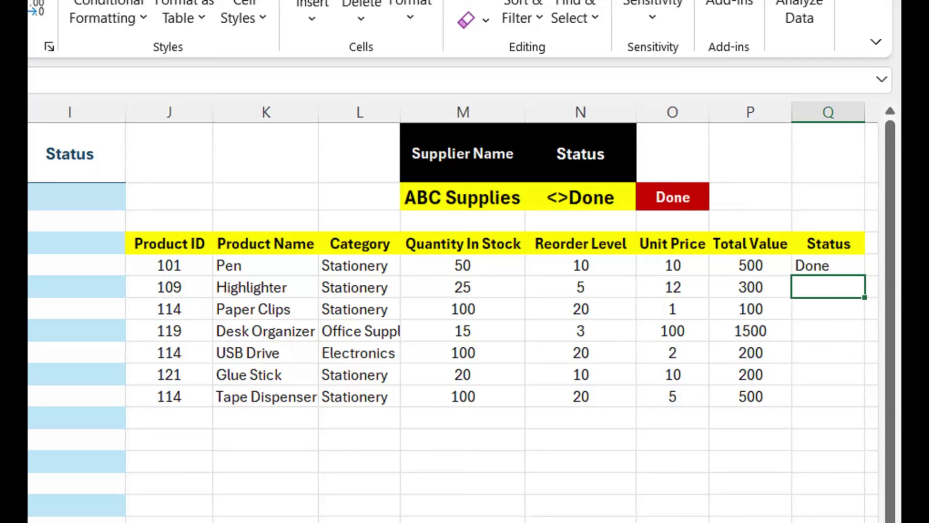
# Step: Make the O2 reference absolute ($O$2) and fill the formula down through Q11
pyautogui.doubleClick(829, 265)
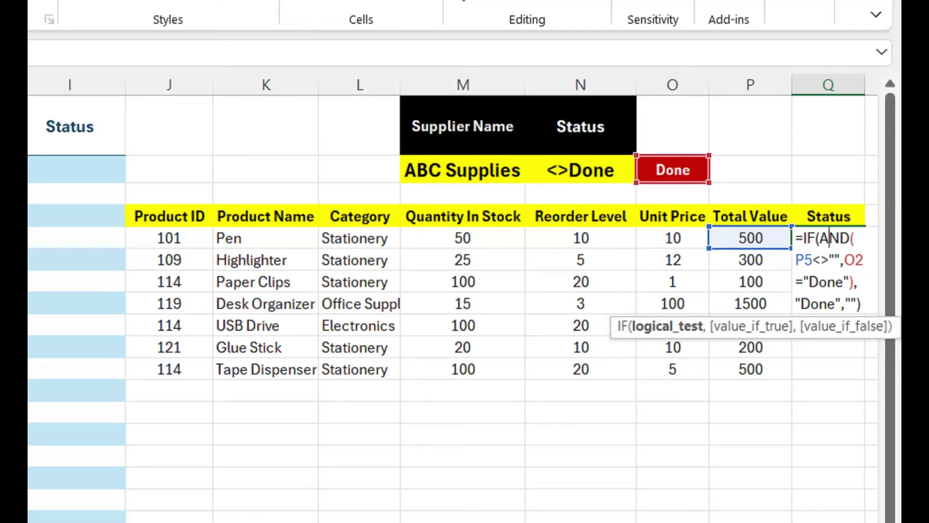
pyautogui.click(855, 259)
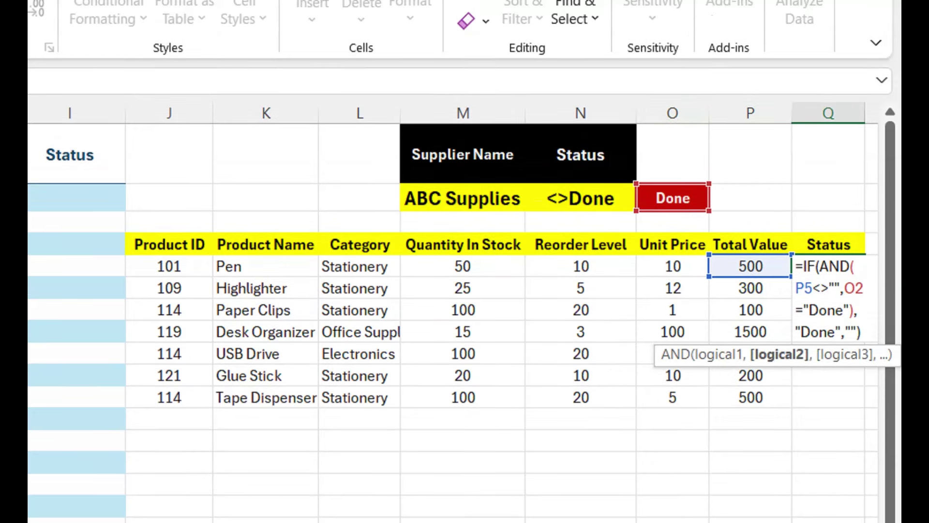
pyautogui.press('F4')
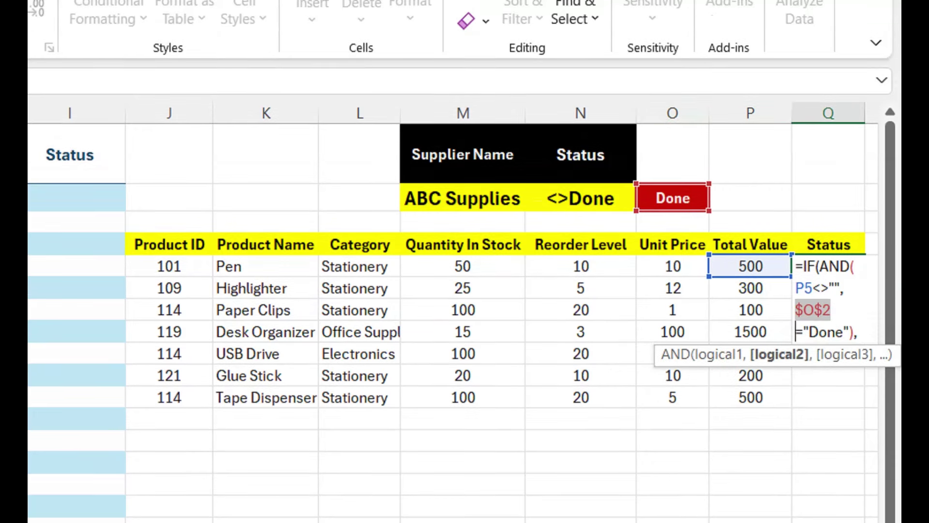
pyautogui.press('Return')
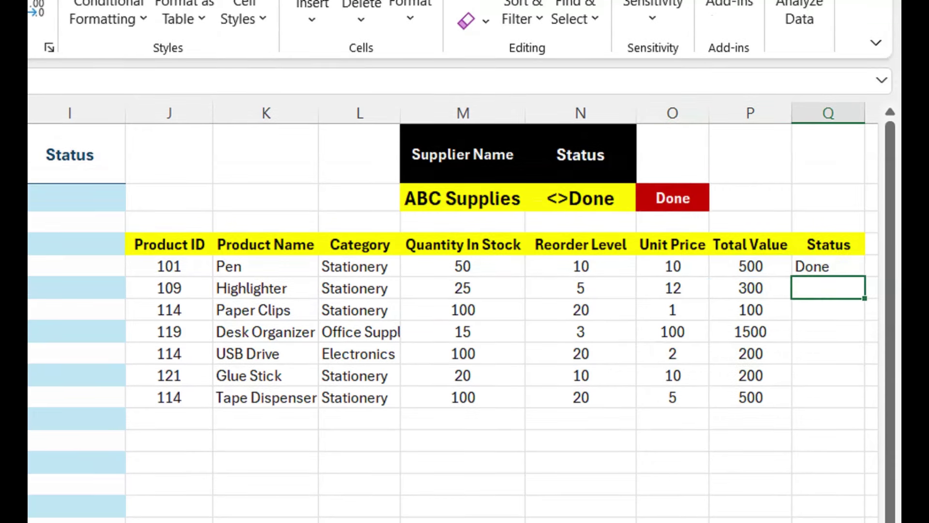
pyautogui.click(828, 266)
pyautogui.moveTo(865, 277); pyautogui.dragTo(864, 516)
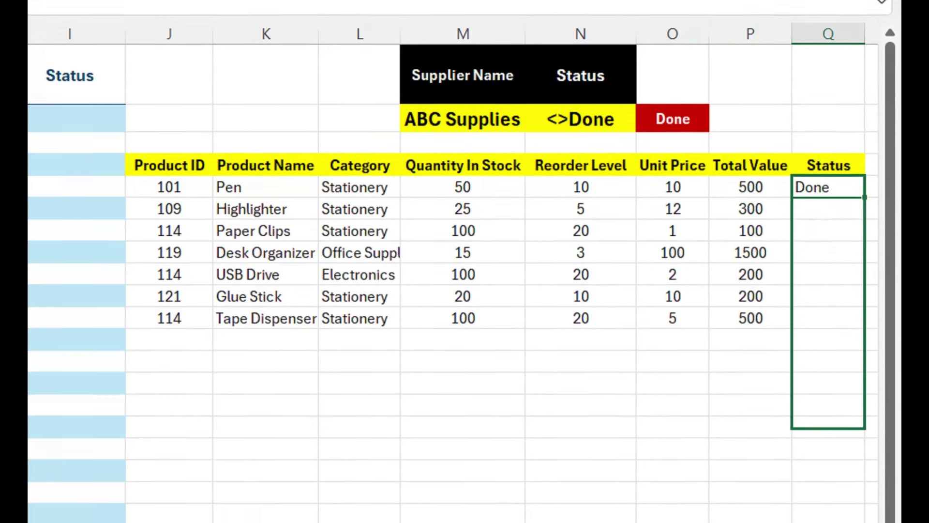
pyautogui.click(581, 199)
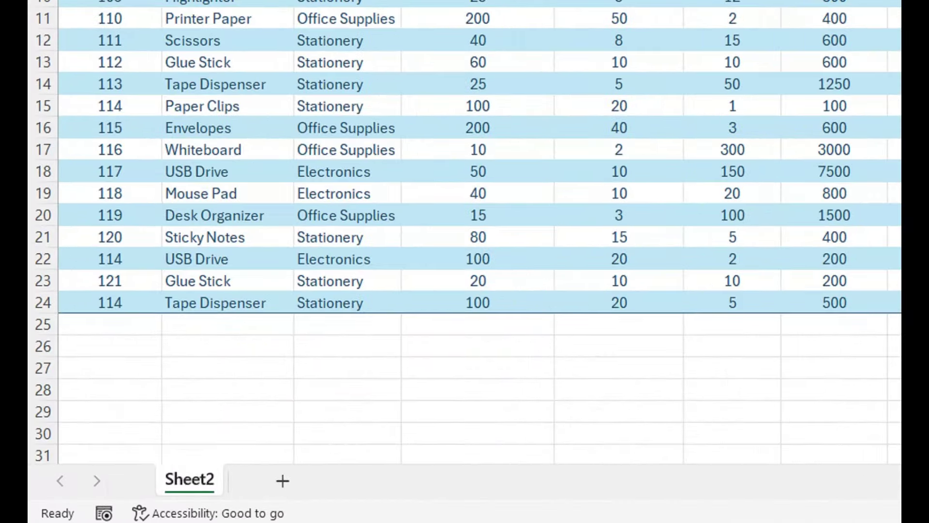
# Step: Open the sheet's View Code to display the MarkDoneInDatabase macro
pyautogui.rightClick(111, 501)
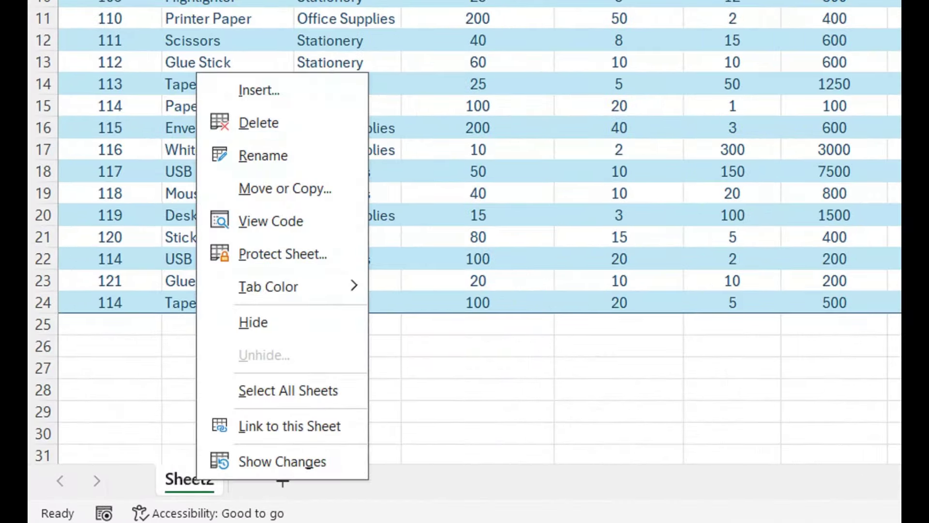
pyautogui.click(271, 221)
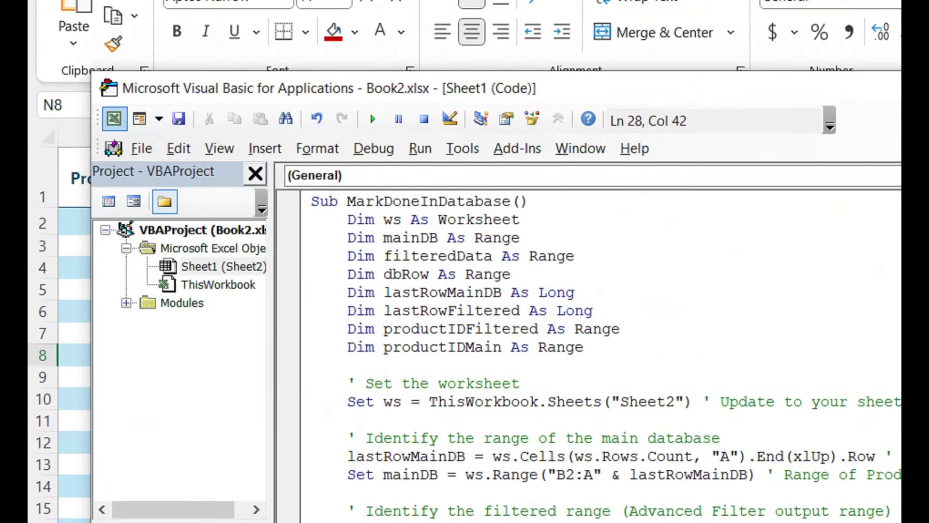
# Step: Draw a rounded rectangle below the result table and place a copy to its right
pyautogui.click(114, 119)
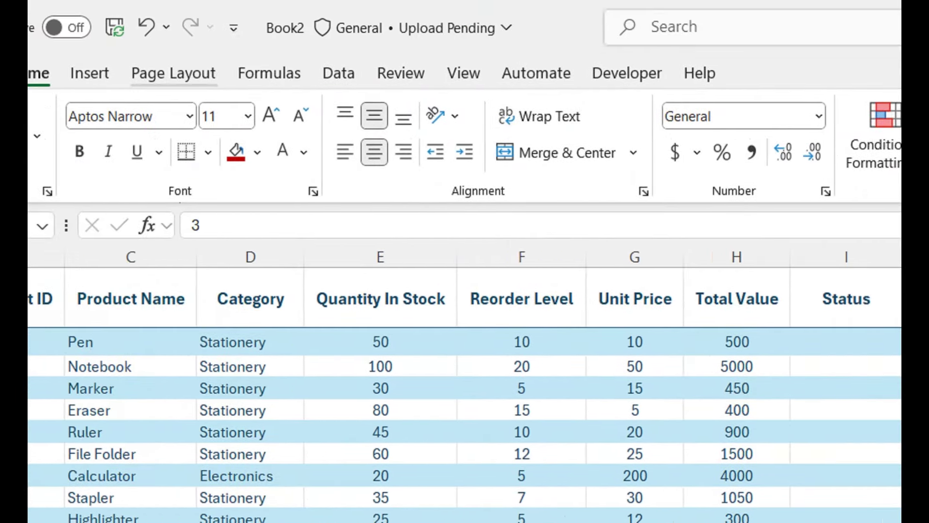
pyautogui.click(188, 73)
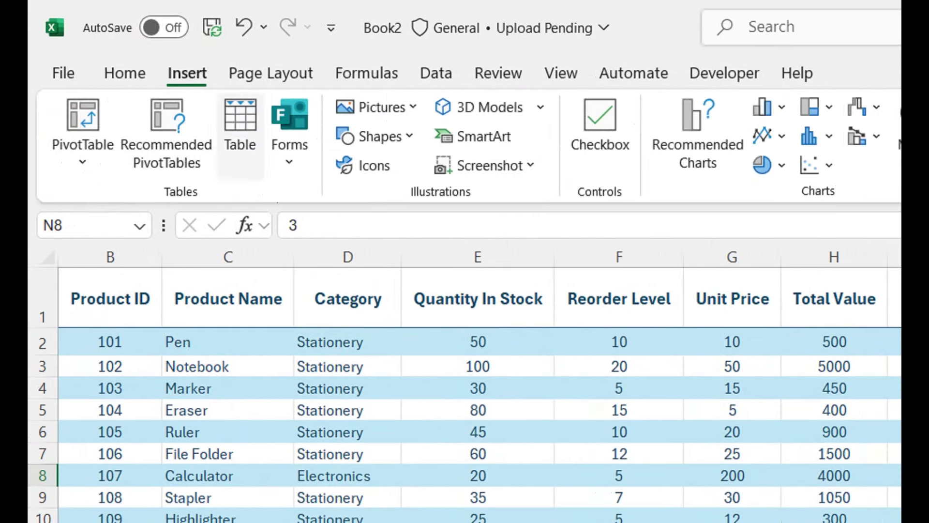
pyautogui.click(377, 137)
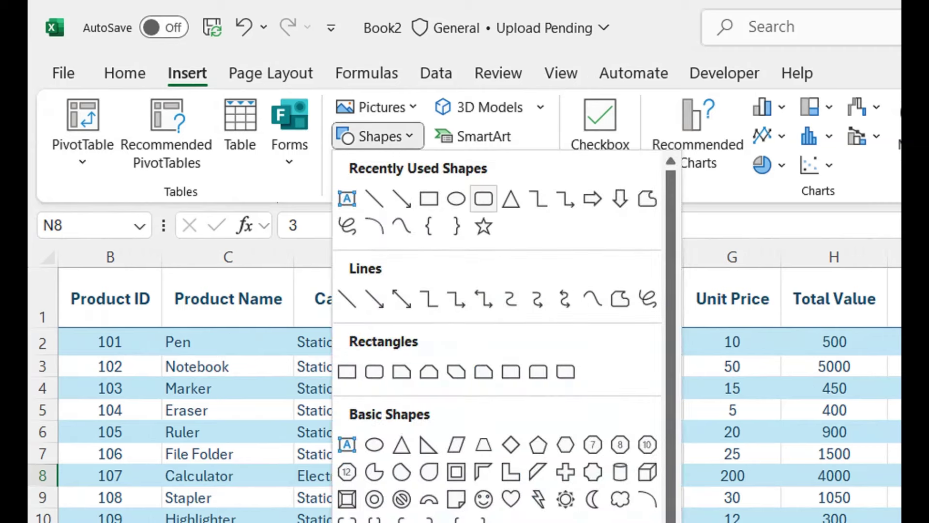
pyautogui.click(483, 199)
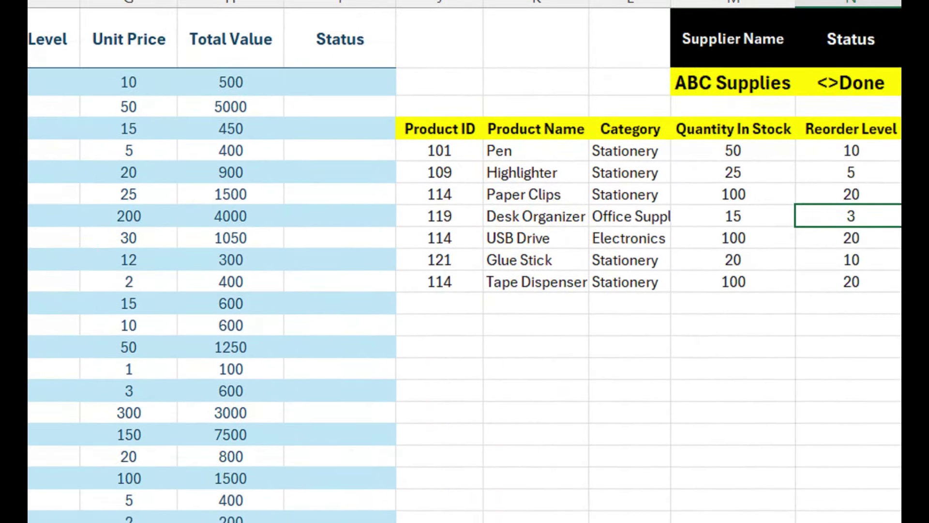
pyautogui.moveTo(461, 312)
pyautogui.mouseDown()
pyautogui.moveTo(701, 405)
pyautogui.moveTo(716, 390)
pyautogui.mouseUp()
pyautogui.moveTo(584, 345); pyautogui.dragTo(891, 346)
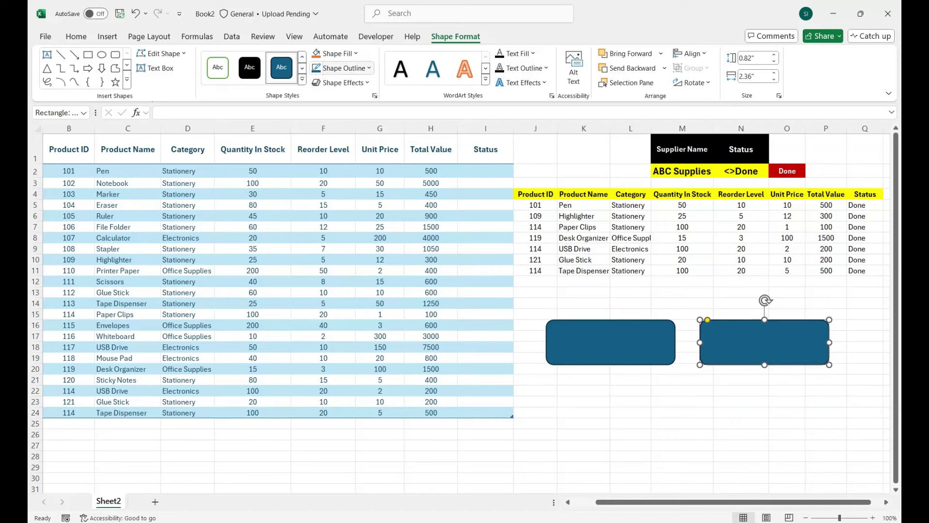
# Step: Fill both rectangles dark navy and label them Done and Search New
pyautogui.click(356, 54)
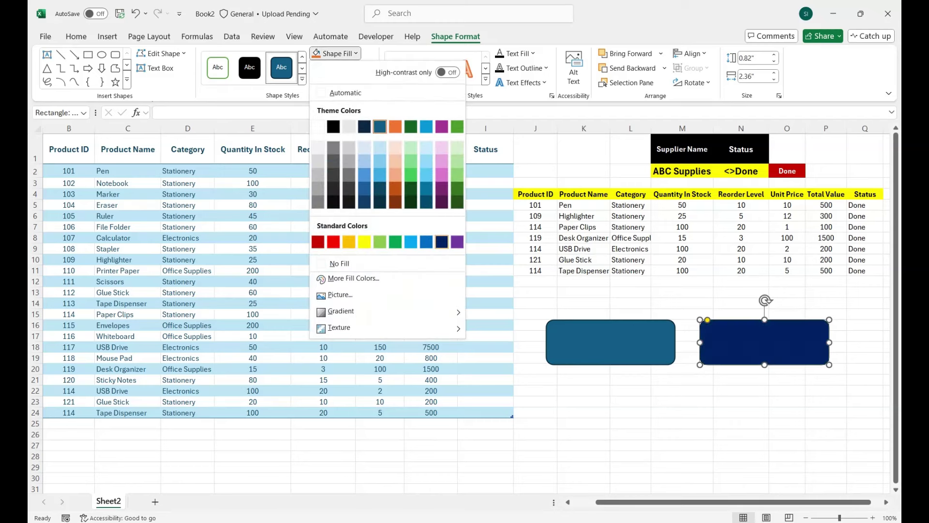
pyautogui.click(442, 242)
pyautogui.click(611, 342)
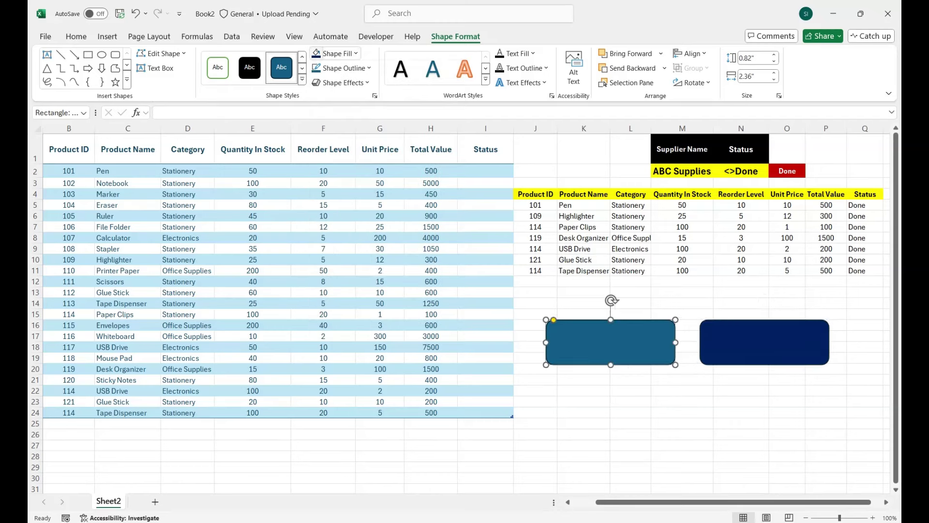
pyautogui.click(317, 53)
pyautogui.rightClick(583, 343)
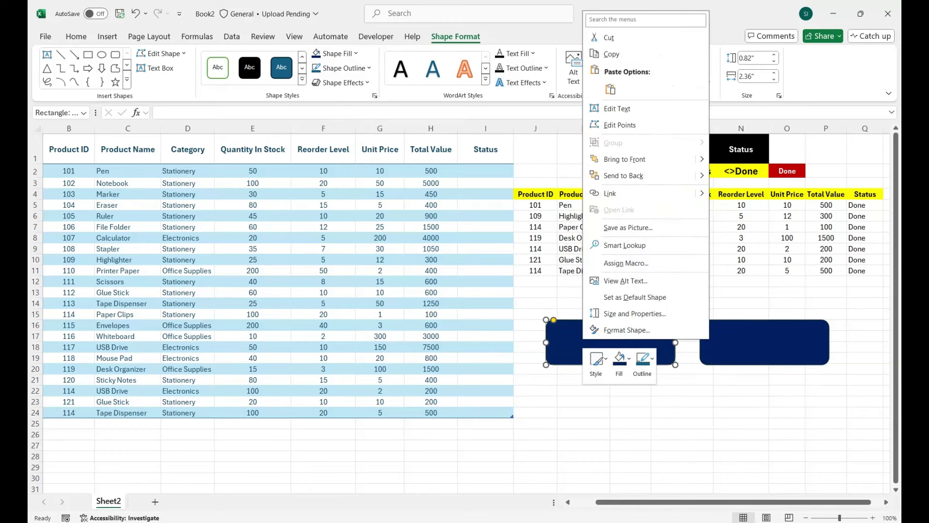
pyautogui.press('Escape')
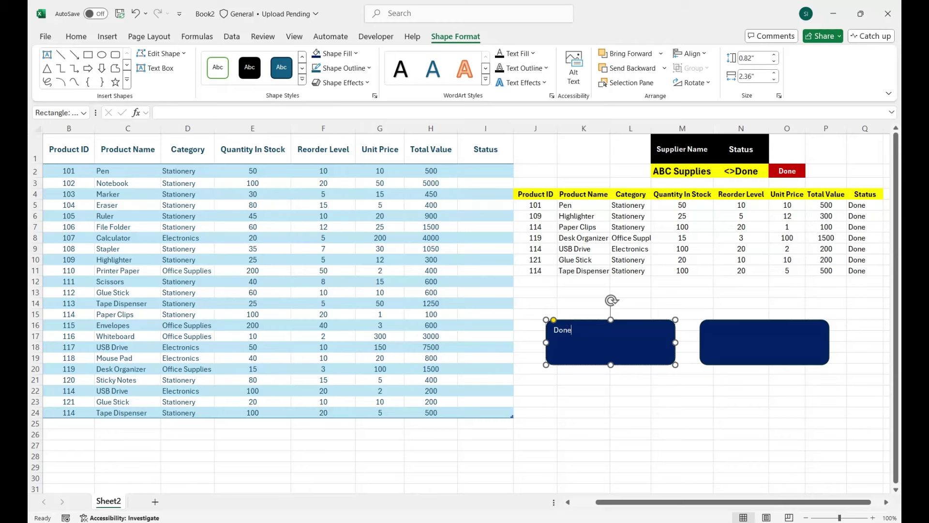
pyautogui.click(711, 333)
pyautogui.rightClick(711, 334)
pyautogui.click(755, 101)
pyautogui.write('Search')
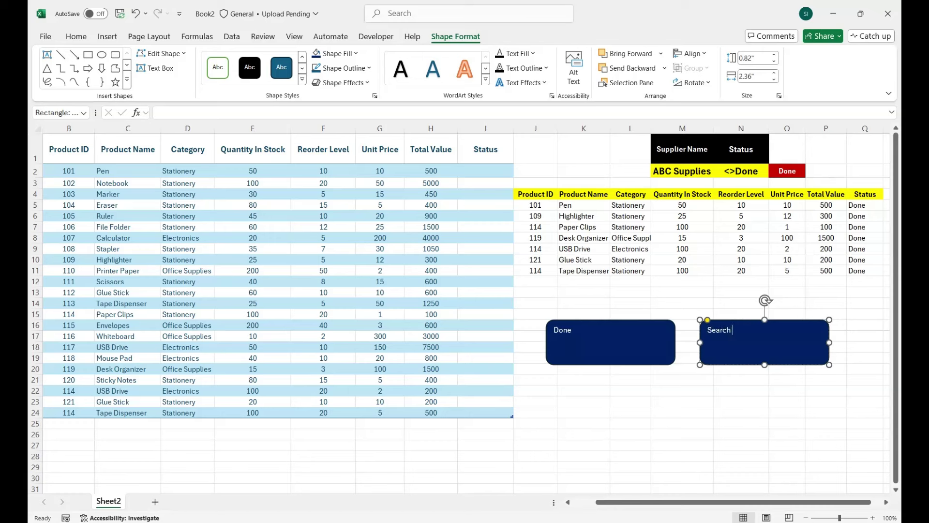
pyautogui.write('New')
# Step: Make both labels bold and larger, centred horizontally and vertically
pyautogui.click(629, 364)
pyautogui.keyDown('shift'); pyautogui.click(764, 349); pyautogui.keyUp('shift')
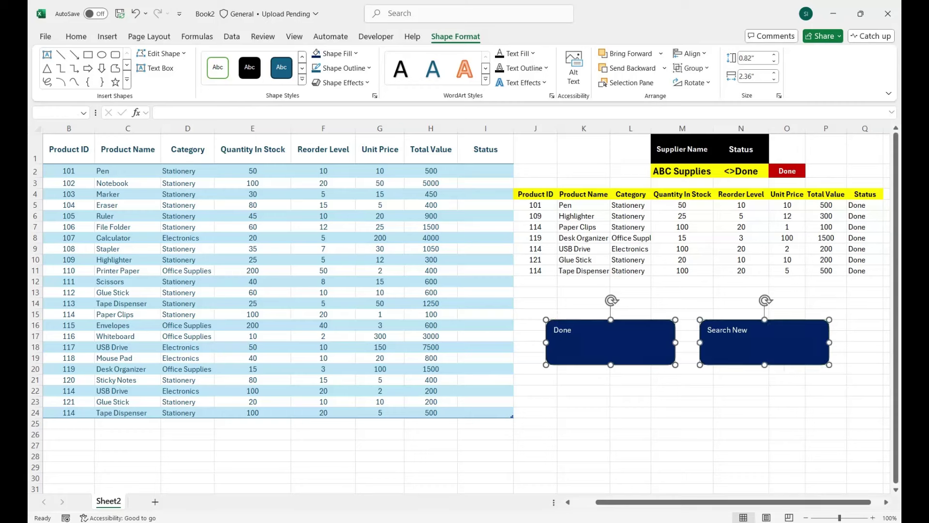
pyautogui.click(76, 36)
pyautogui.click(249, 76)
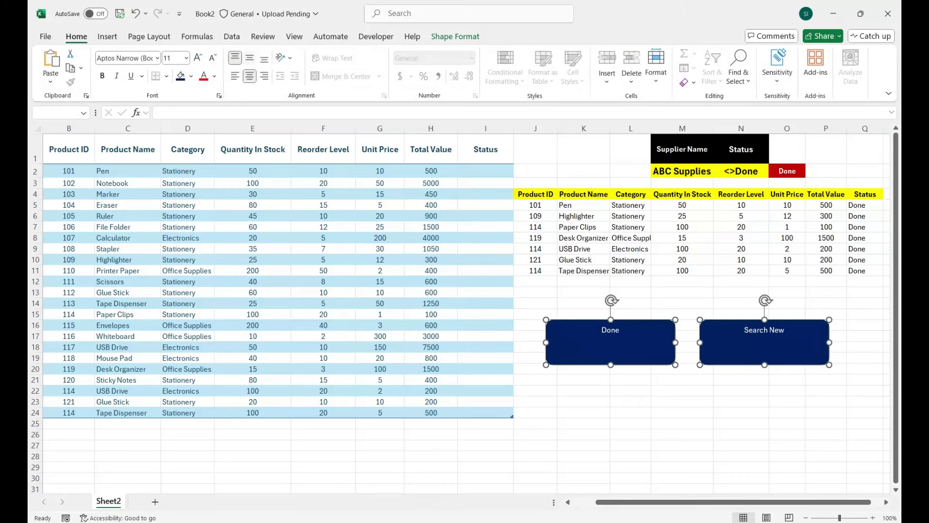
pyautogui.click(250, 58)
pyautogui.click(198, 57)
pyautogui.click(198, 57)
pyautogui.click(198, 57)
pyautogui.click(198, 57)
pyautogui.click(198, 57)
pyautogui.click(198, 58)
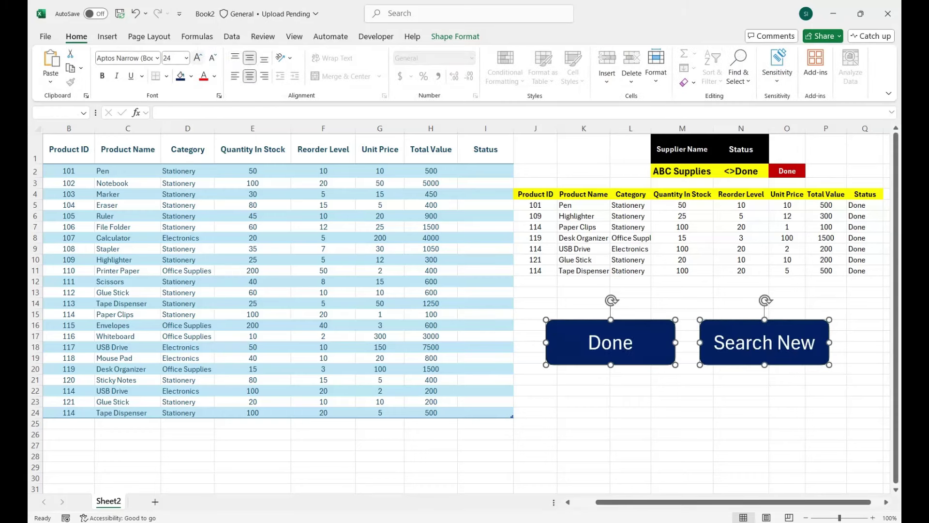
pyautogui.click(102, 75)
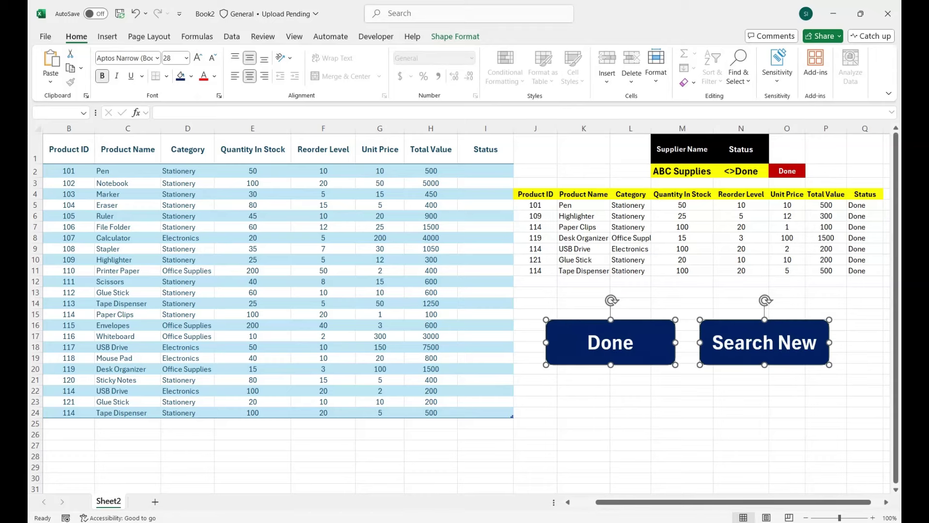
# Step: Assign MarkDoneInDatabase to the Done shape and Macro3 to the Search New shape
pyautogui.rightClick(576, 322)
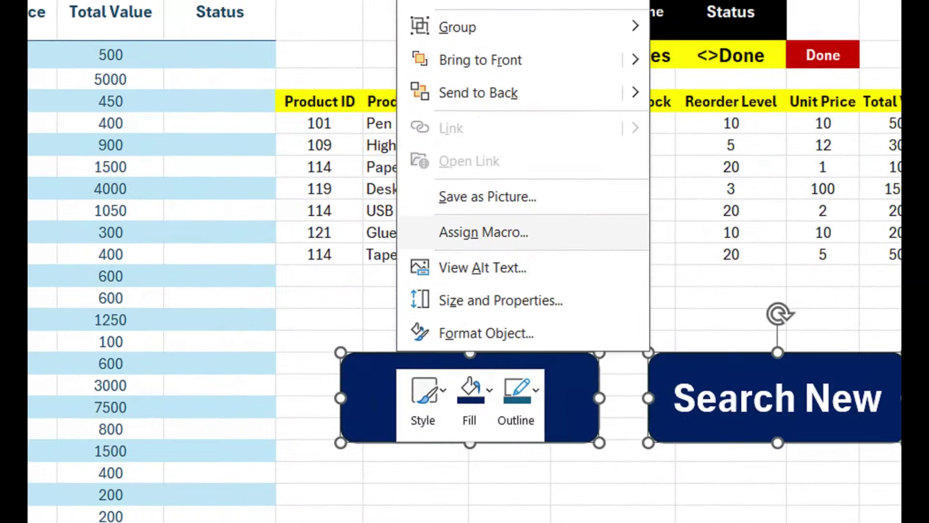
pyautogui.click(617, 260)
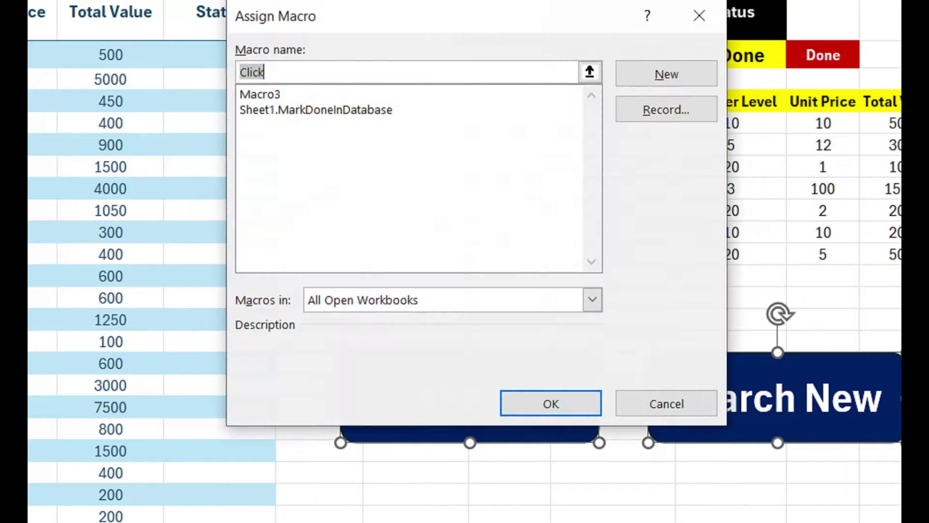
pyautogui.click(316, 123)
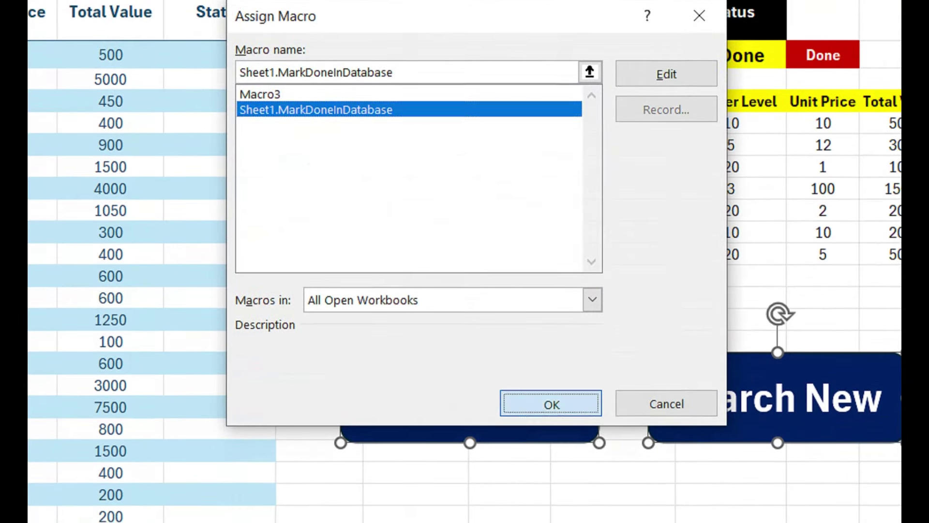
pyautogui.press('Return')
pyautogui.rightClick(688, 360)
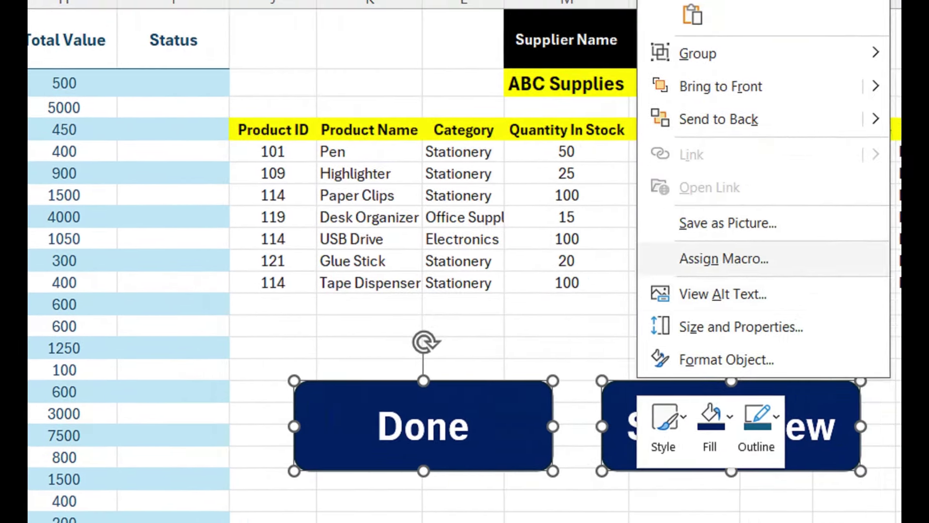
pyautogui.click(694, 258)
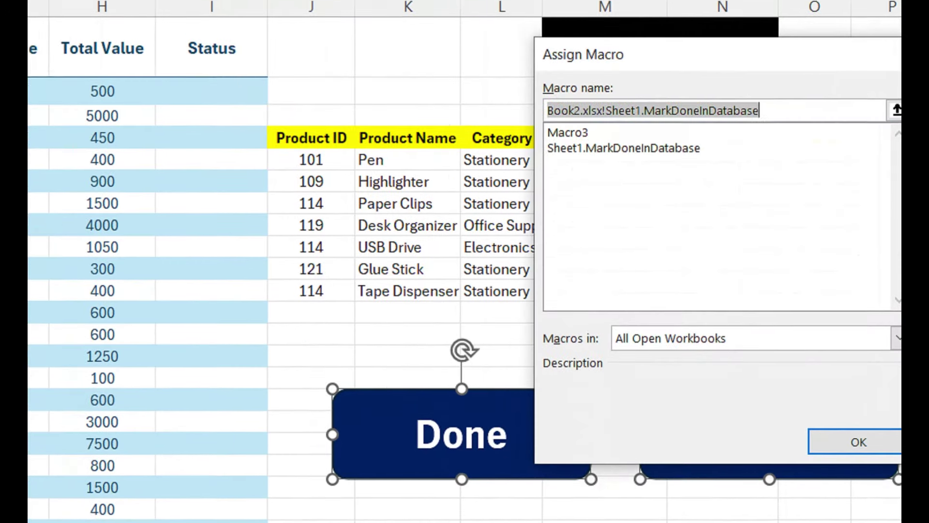
pyautogui.click(568, 140)
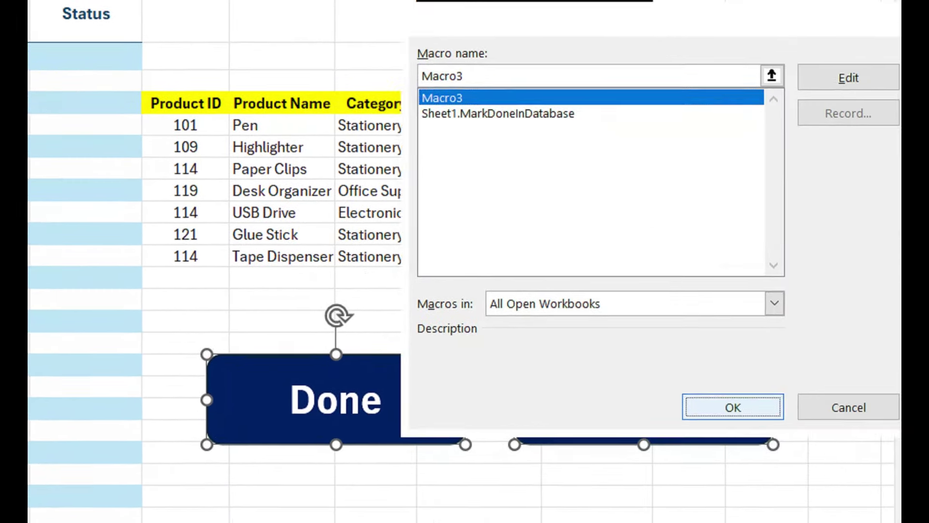
pyautogui.press('Return')
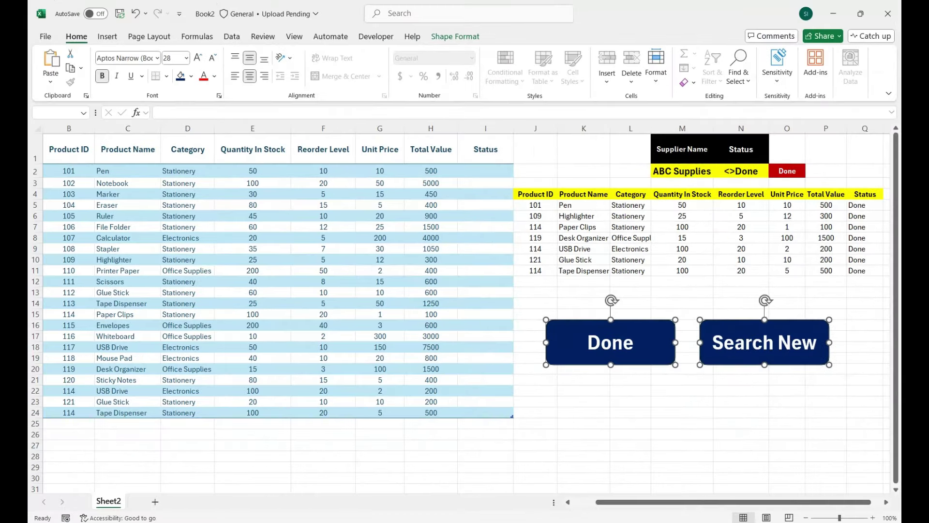
pyautogui.click(485, 171)
# Step: Autofit column L, then run the Done button and dismiss the Records marked as Done! message
pyautogui.doubleClick(651, 129)
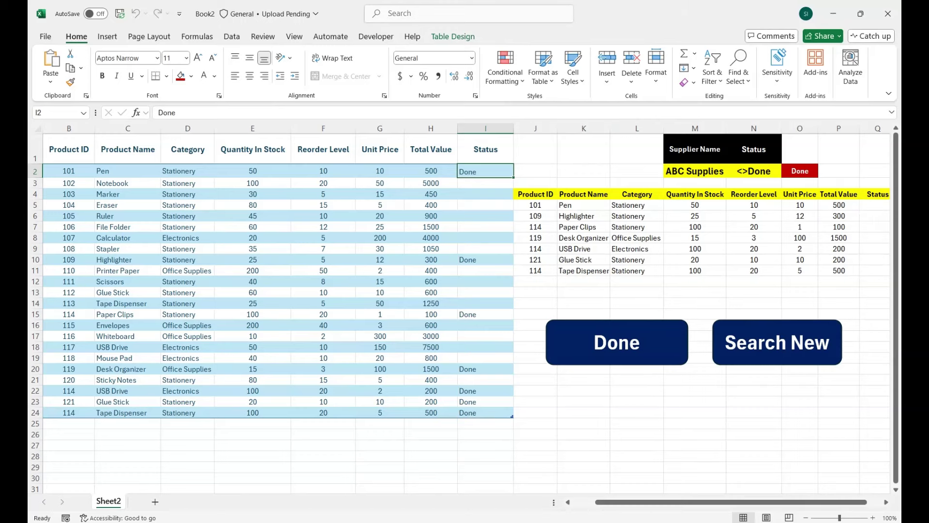
pyautogui.click(481, 482)
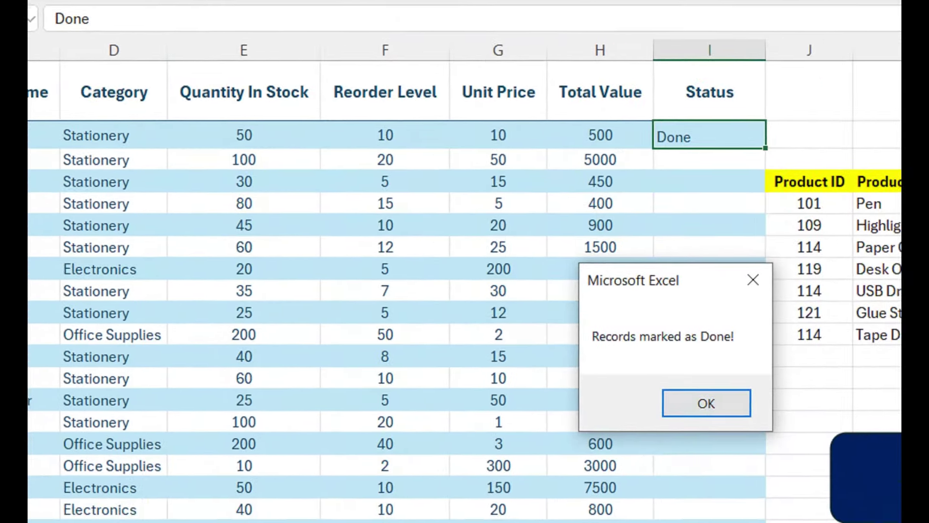
pyautogui.press('Return')
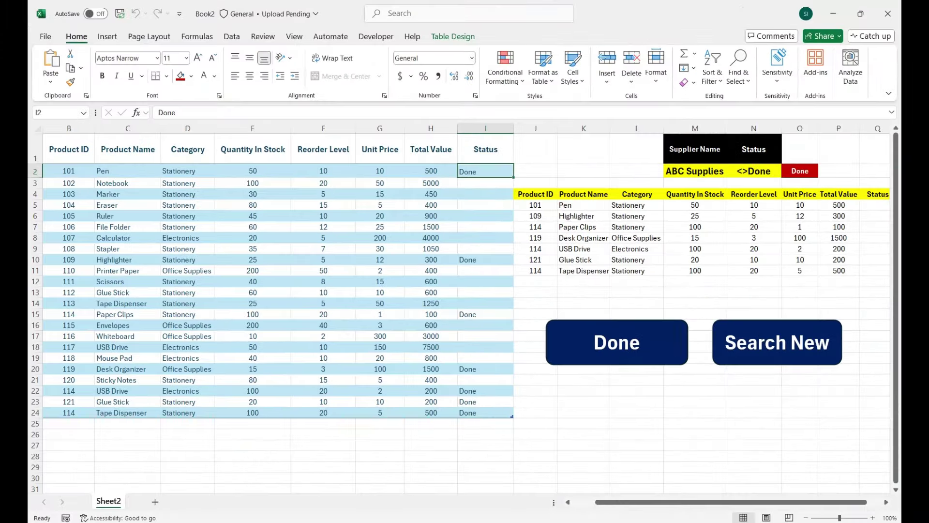
pyautogui.click(695, 170)
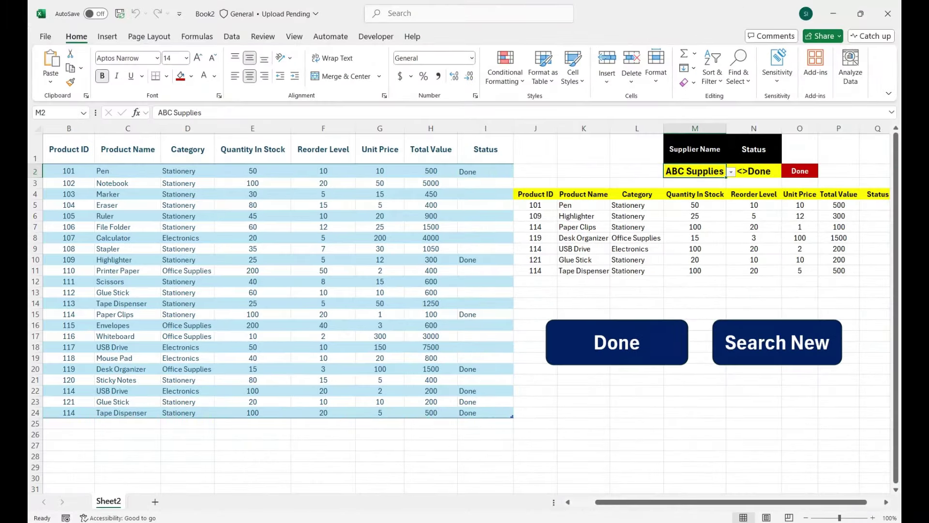
# Step: Switch the supplier criterion to DEF Suppliers and inspect its Eraser and product 112 rows
pyautogui.click(768, 172)
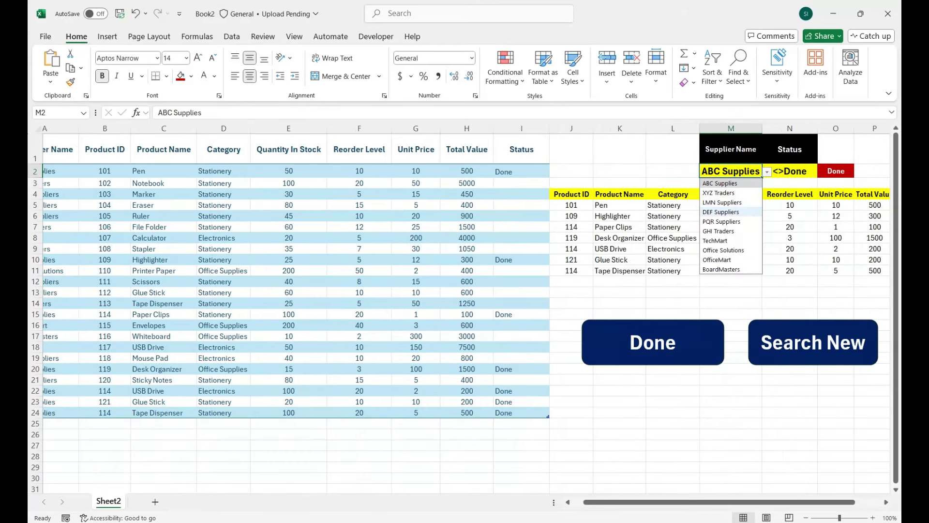
pyautogui.press('Return')
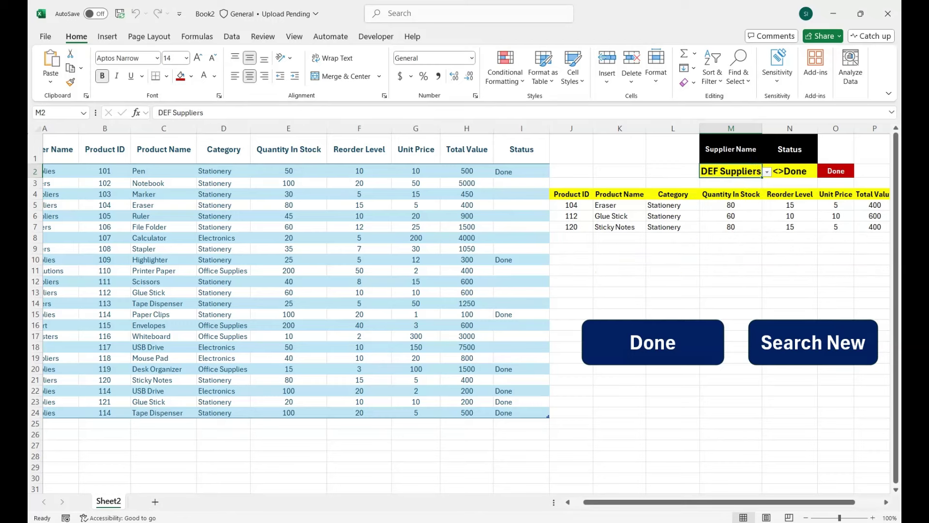
pyautogui.click(105, 193)
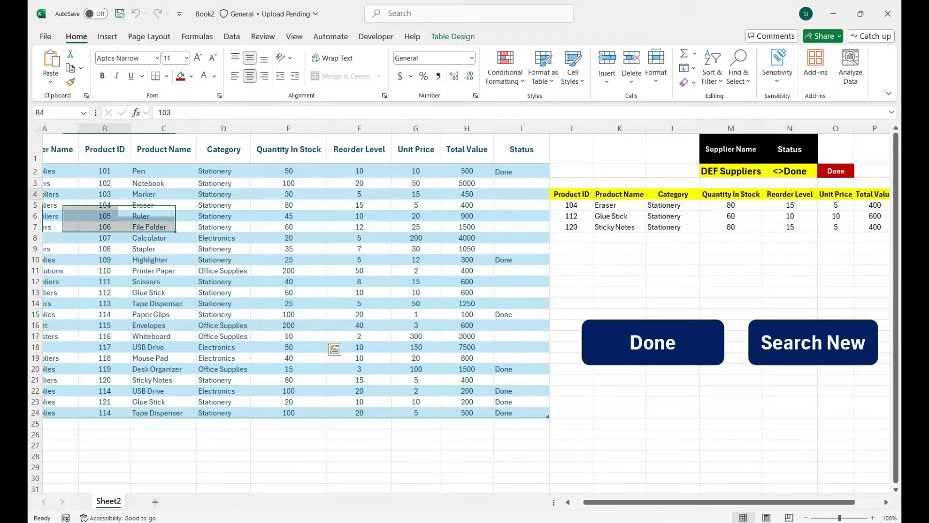
pyautogui.moveTo(716, 502); pyautogui.dragTo(705, 502)
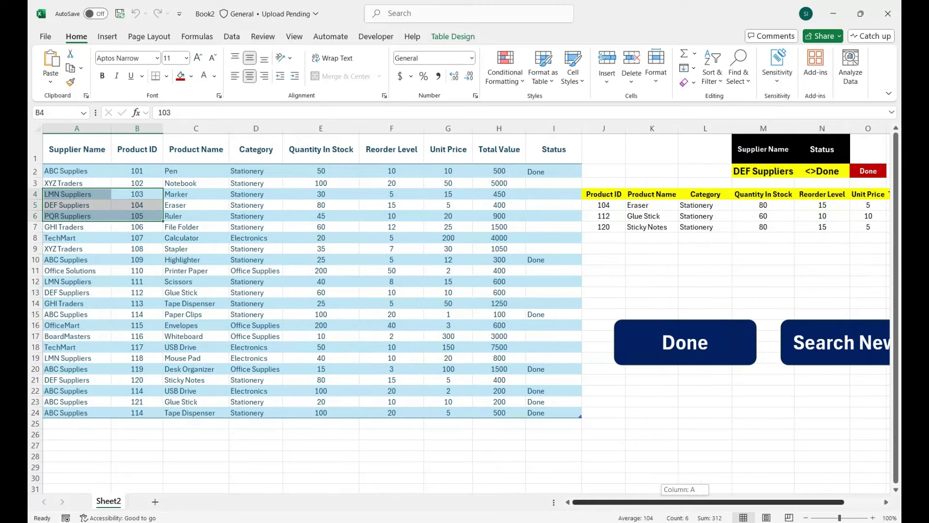
pyautogui.click(76, 205)
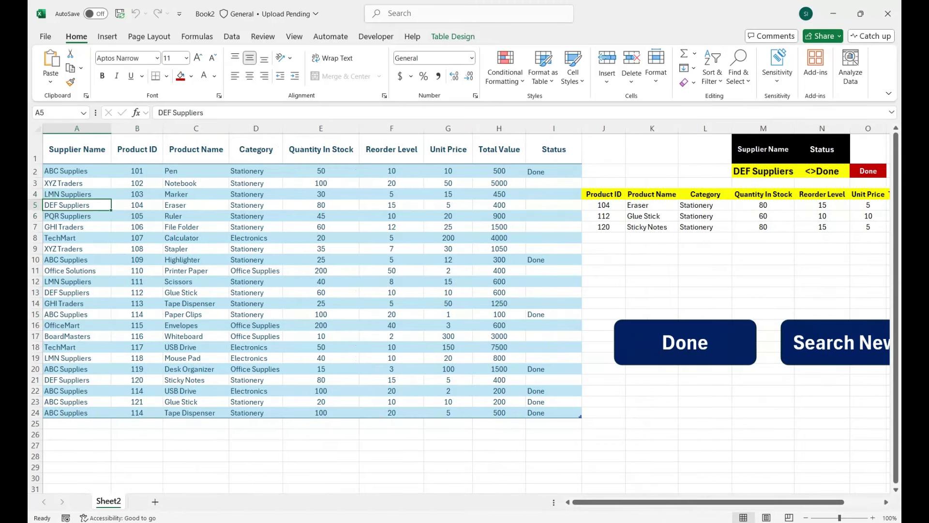
pyautogui.click(196, 205)
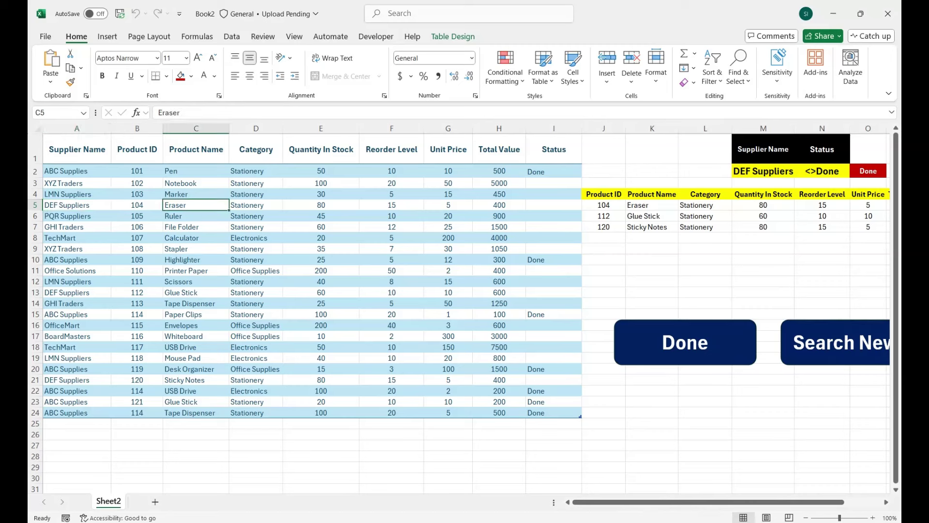
pyautogui.click(137, 292)
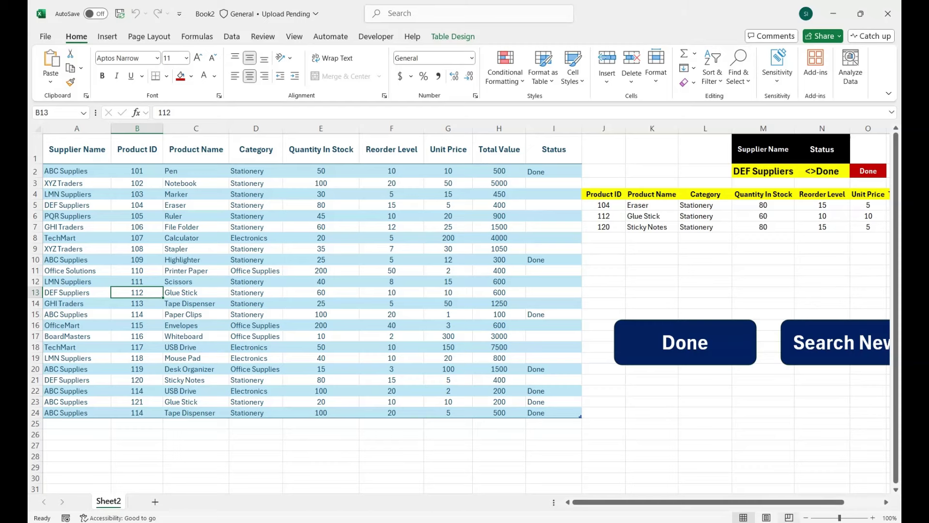
pyautogui.moveTo(756, 502); pyautogui.dragTo(794, 502)
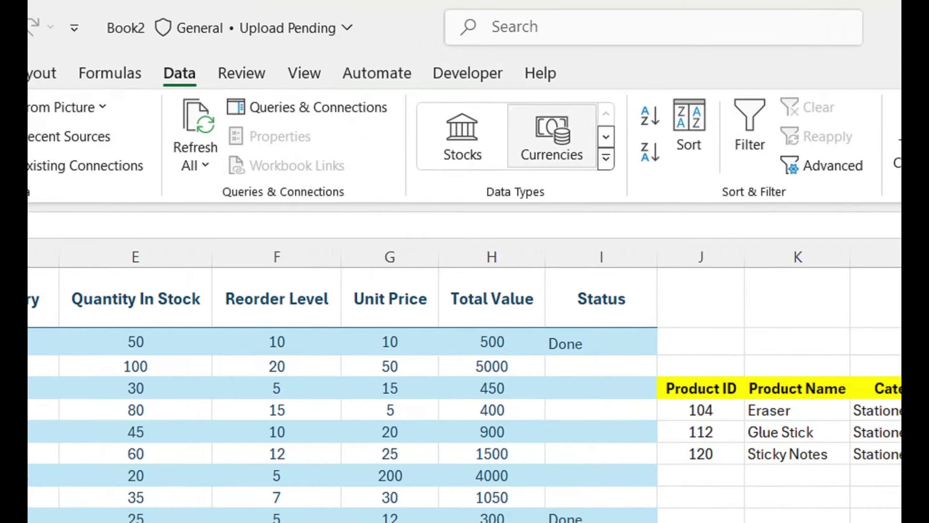
# Step: Rerun the Advanced Filter with Copy to another location, changing the output range to $J$4:$P$4
pyautogui.click(821, 165)
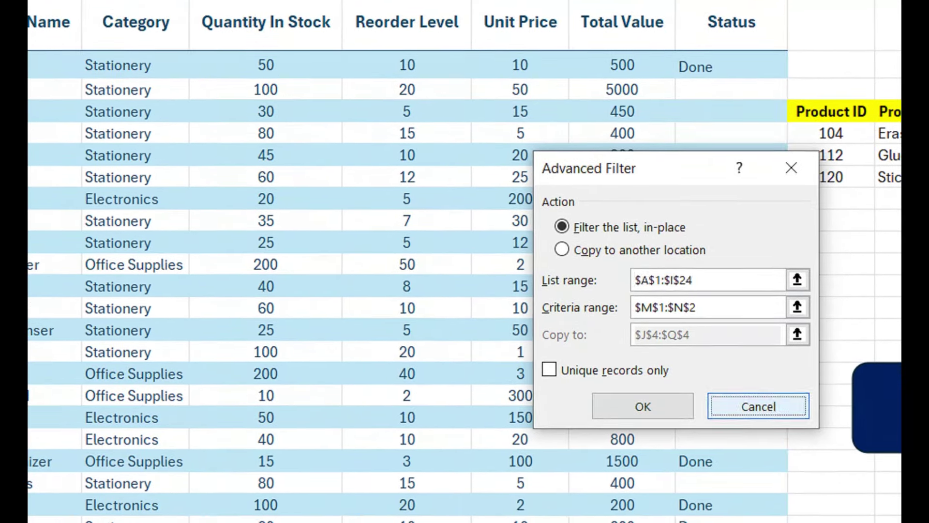
pyautogui.press('Escape')
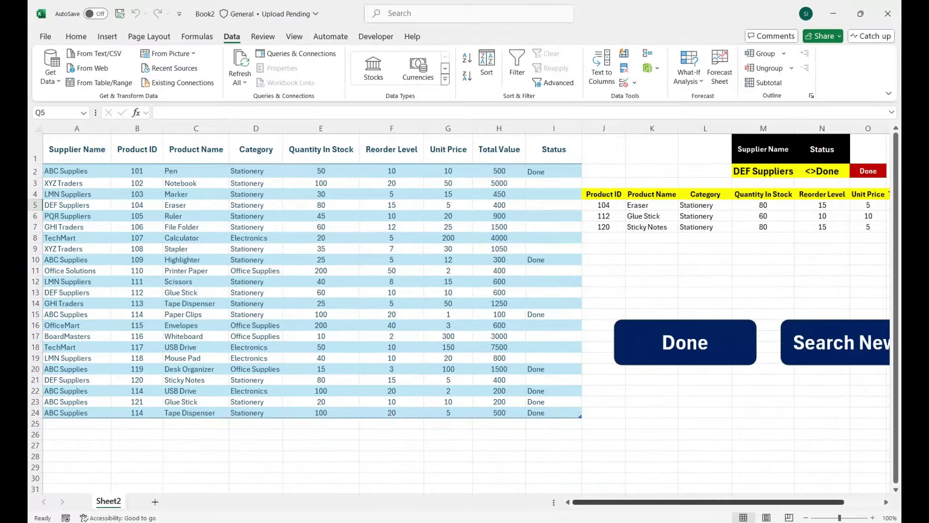
pyautogui.click(836, 201)
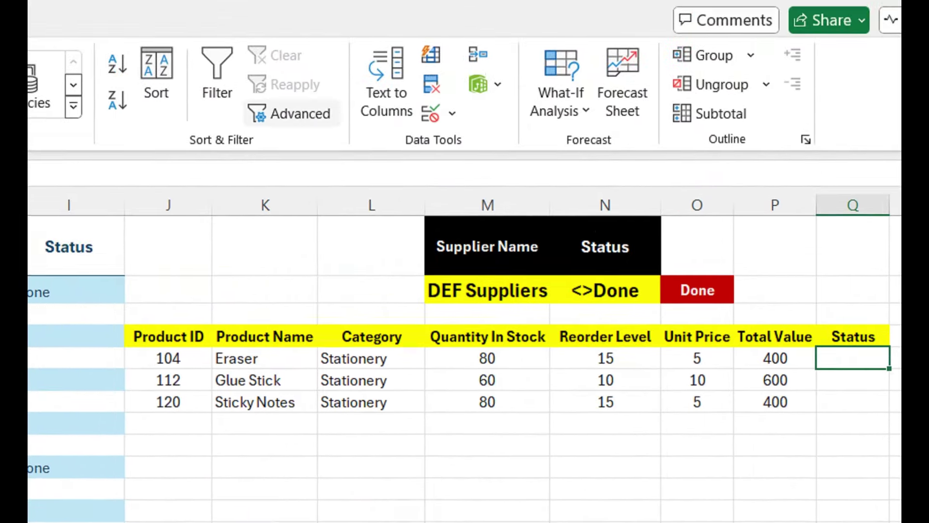
pyautogui.click(205, 36)
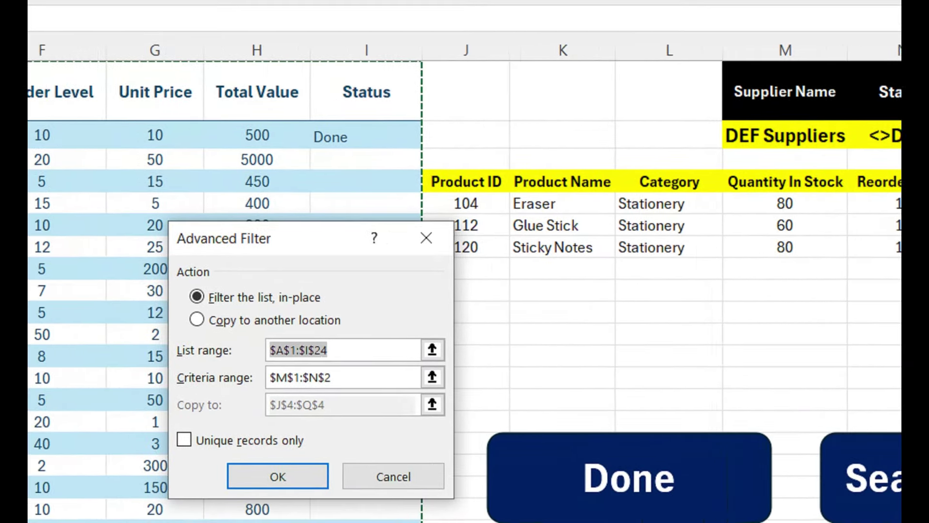
pyautogui.hotkey('alt', 'o')
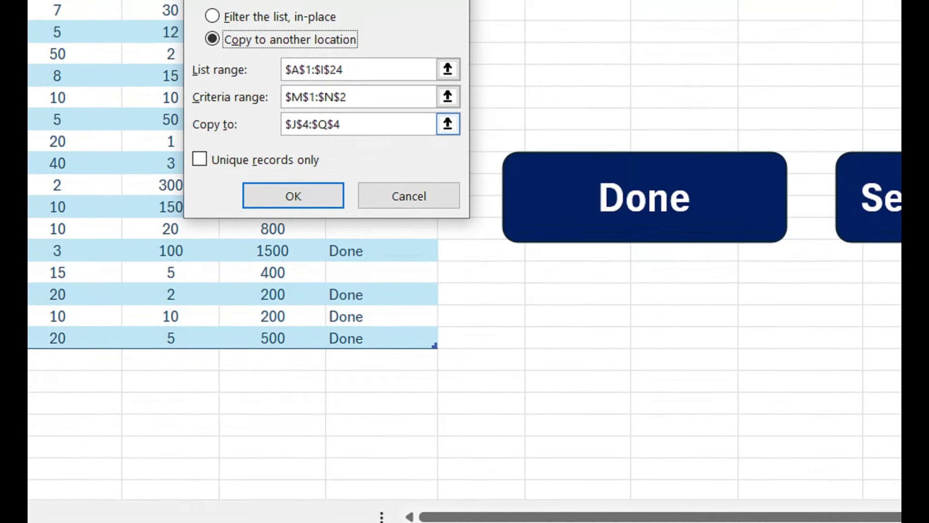
pyautogui.click(328, 127)
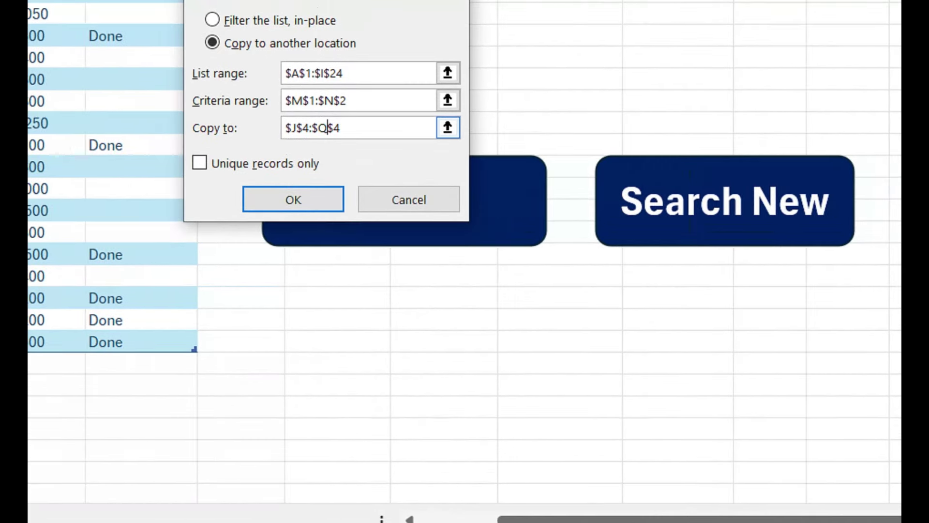
pyautogui.press('BackSpace')
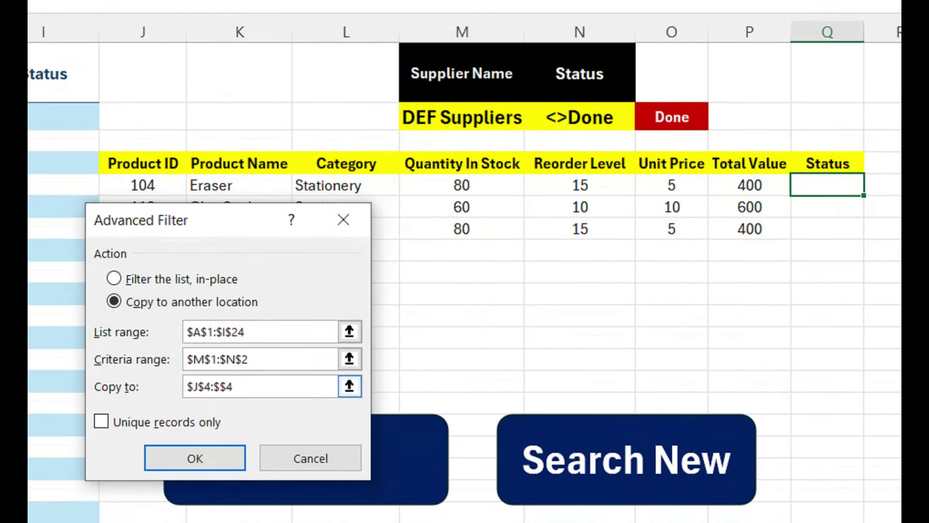
pyautogui.write('P')
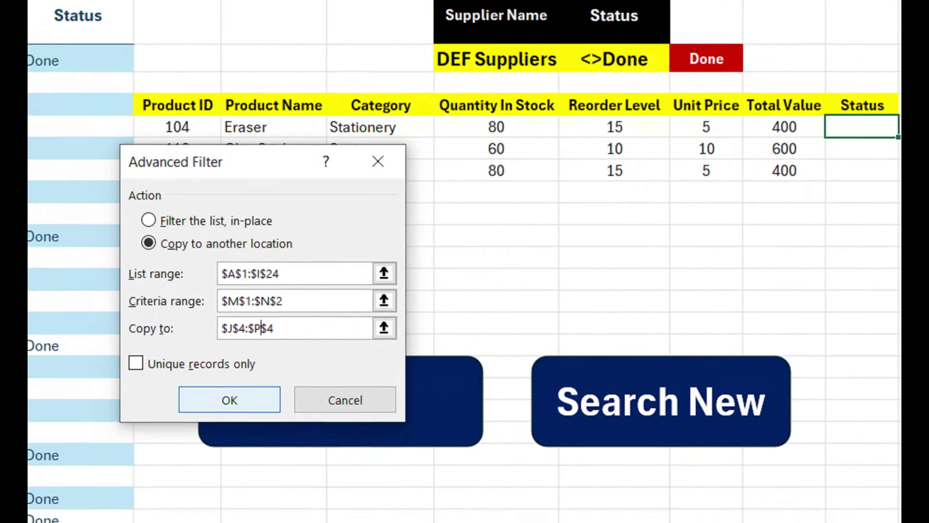
pyautogui.press('Return')
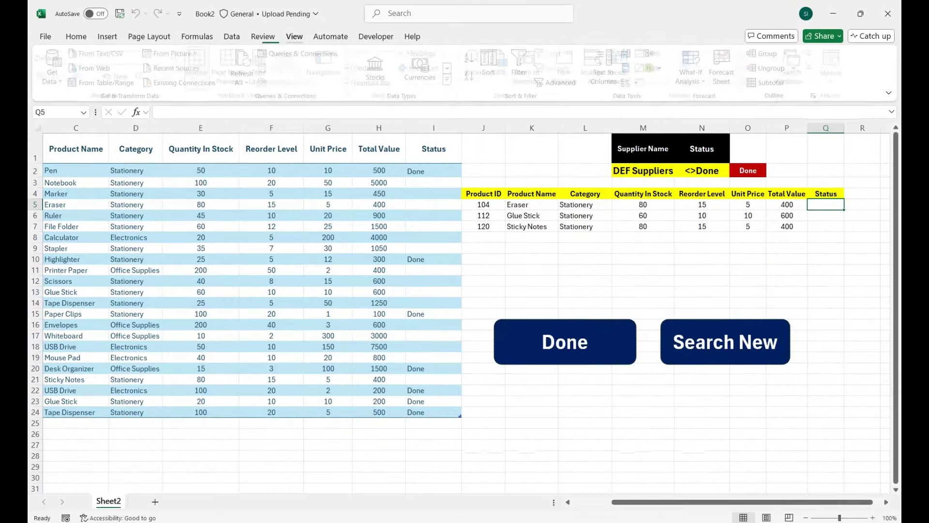
# Step: Edit Macro3's VBA code so its CopyToRange reads "J4:P4" instead of "J4:Q4"
pyautogui.click(295, 37)
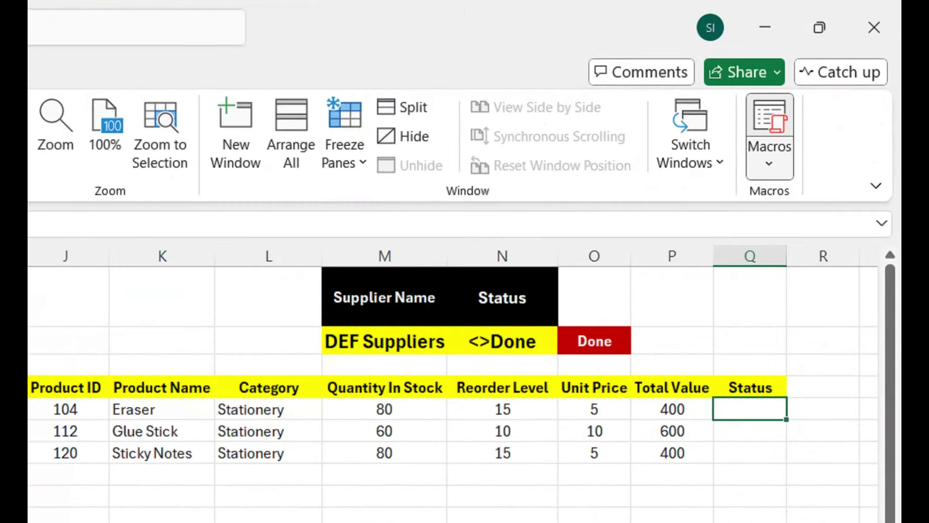
pyautogui.click(835, 66)
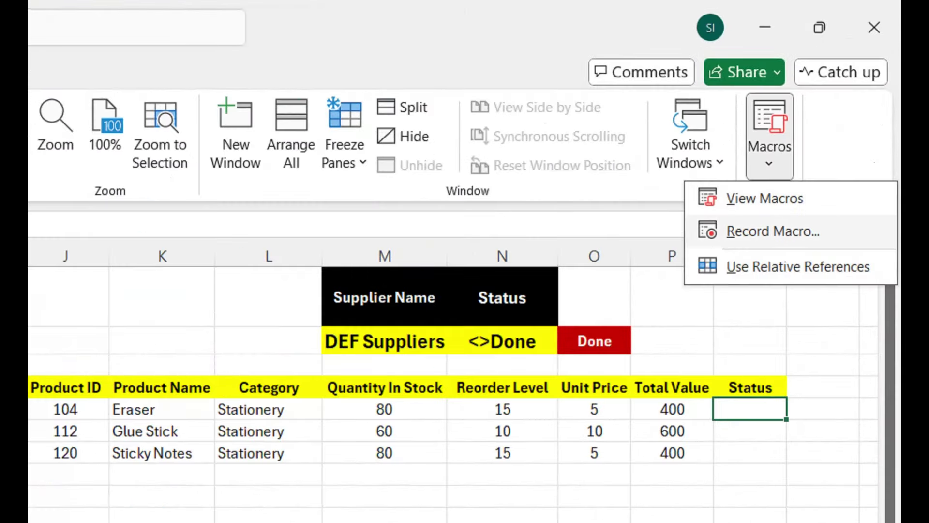
pyautogui.click(764, 198)
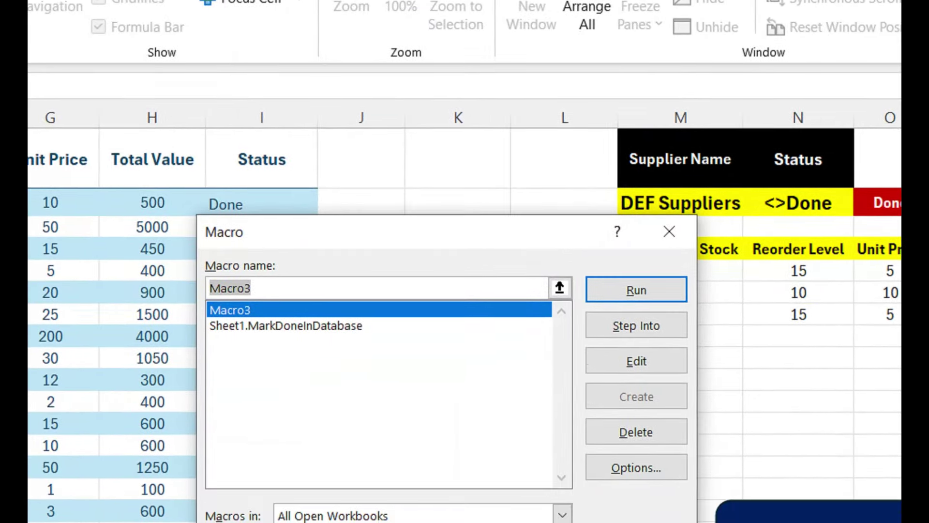
pyautogui.click(637, 393)
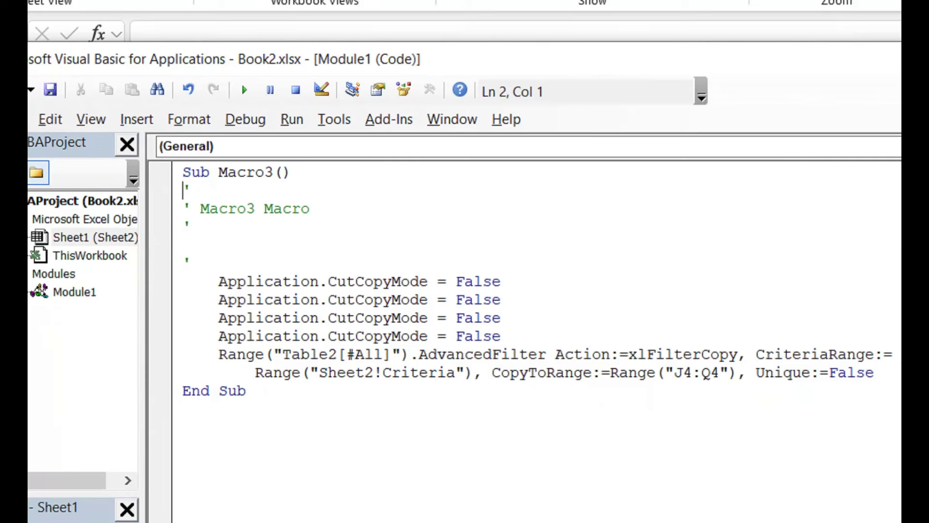
pyautogui.click(710, 372)
pyautogui.press('BackSpace')
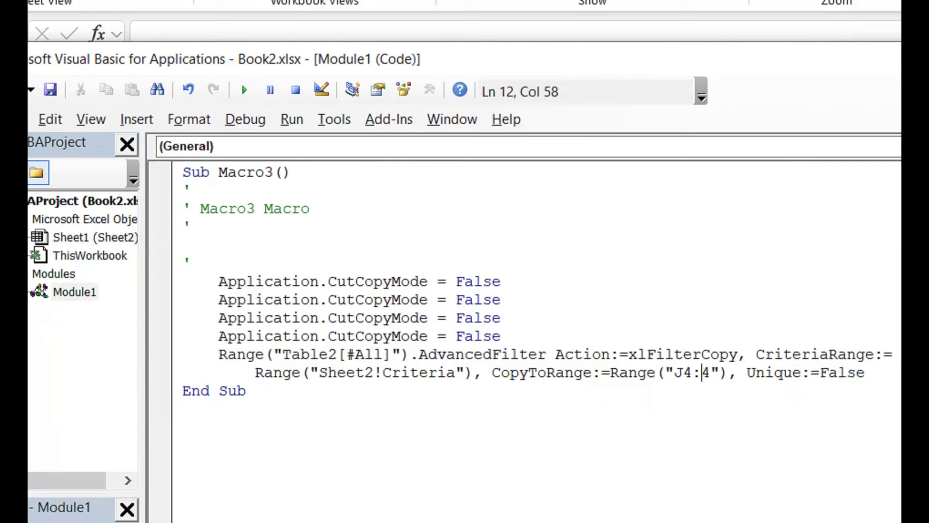
pyautogui.write('P')
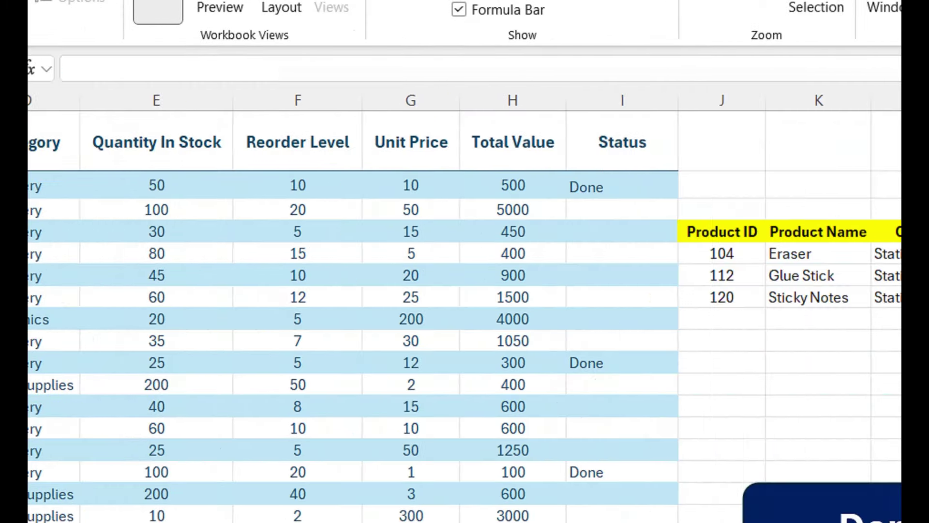
# Step: Start a Q5 status formula: IF(AND(P5<>"", absolute $O$2 check), "Done", "")
pyautogui.write('=if')
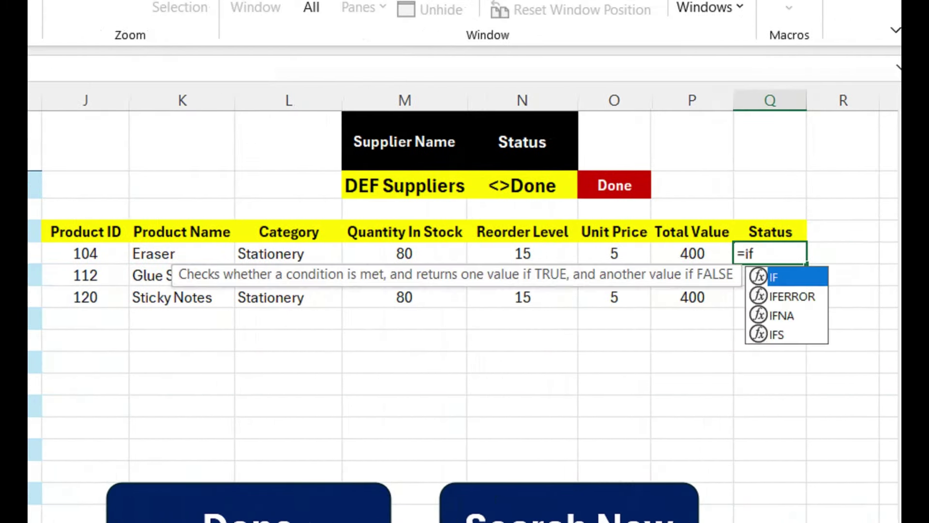
pyautogui.press('Tab')
pyautogui.write('and(')
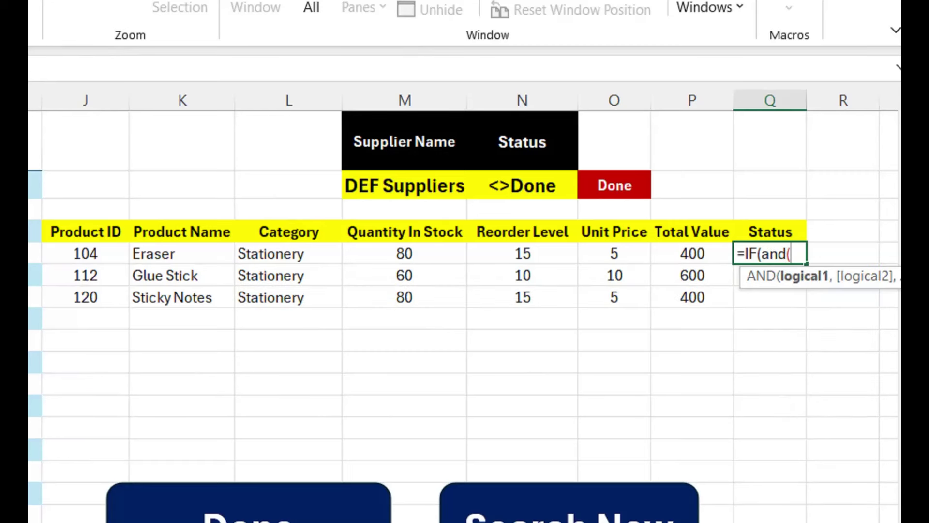
pyautogui.click(692, 253)
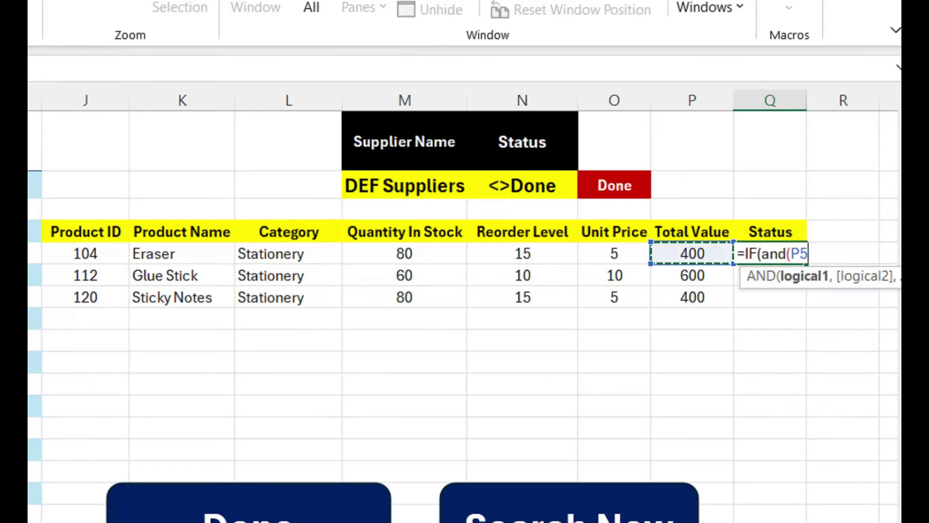
pyautogui.write('>')
pyautogui.press('BackSpace')
pyautogui.write('<>""')
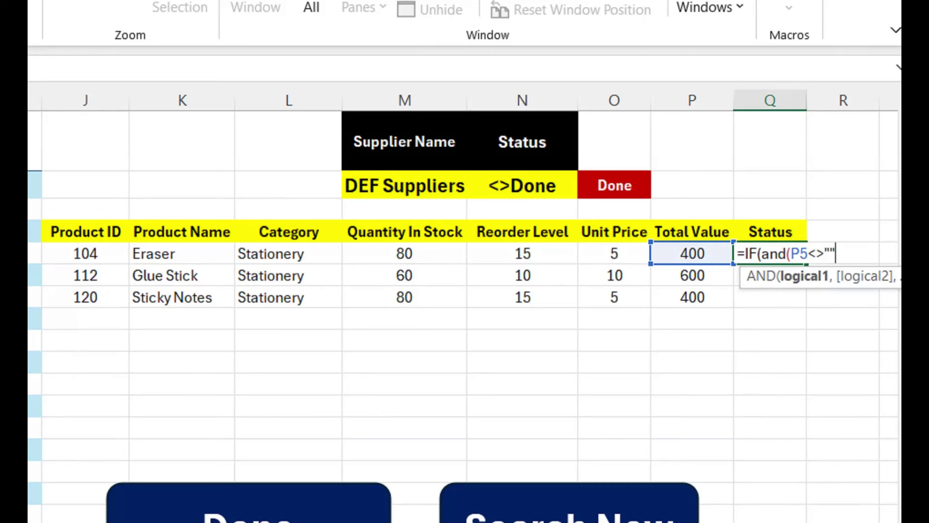
pyautogui.write(',')
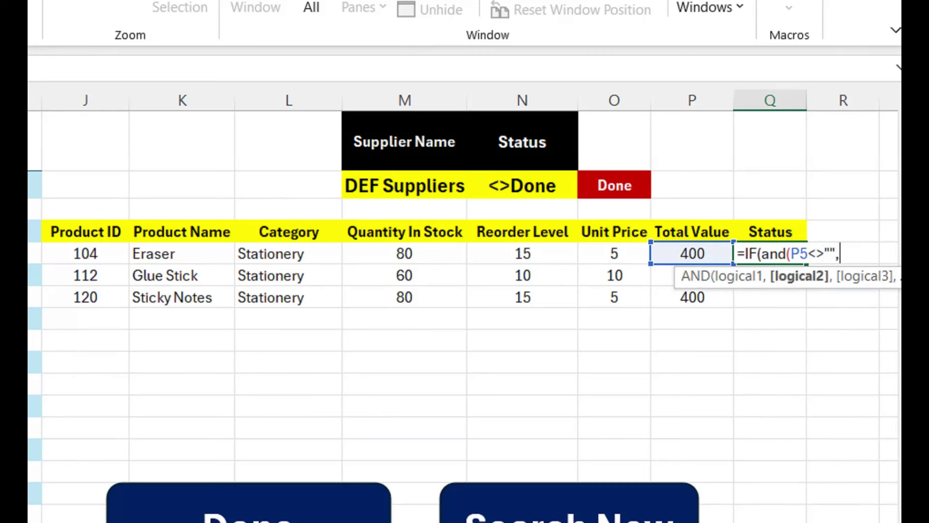
pyautogui.click(614, 186)
pyautogui.press('F4')
pyautogui.write('"')
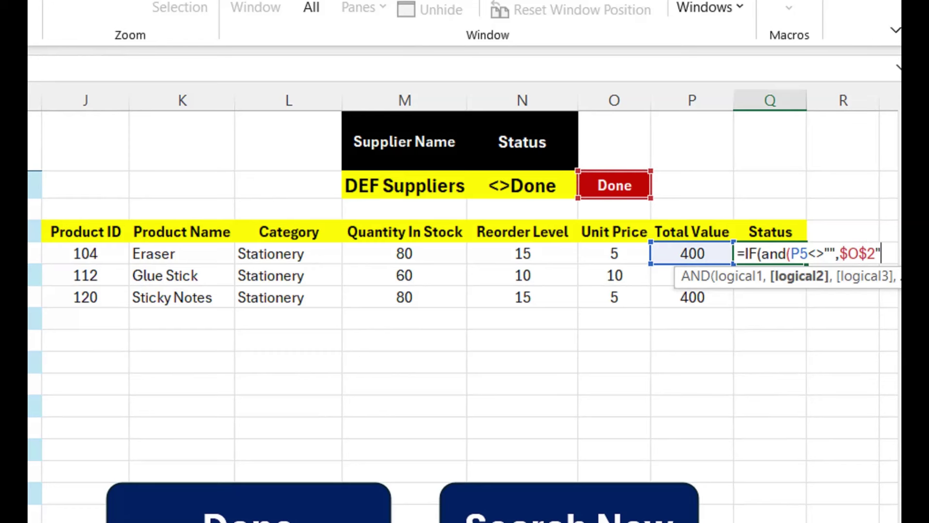
pyautogui.write('Done"')
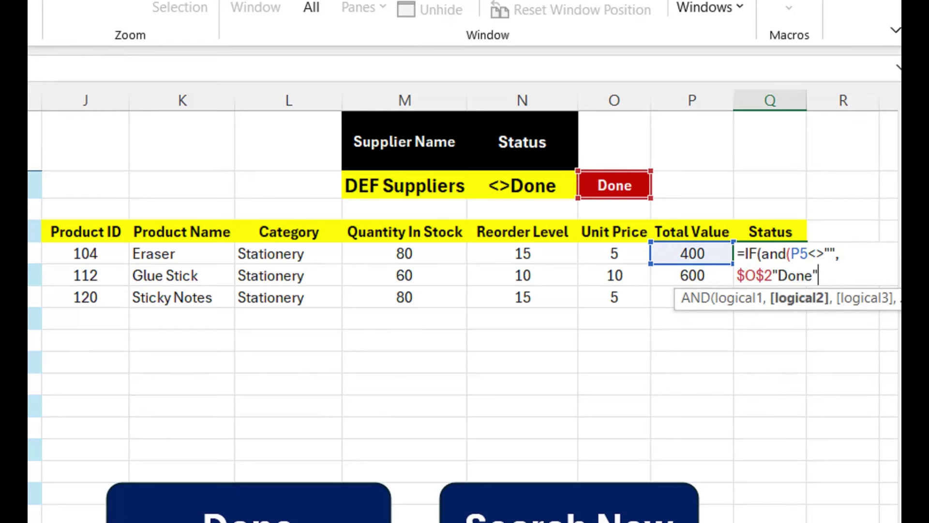
pyautogui.write('),')
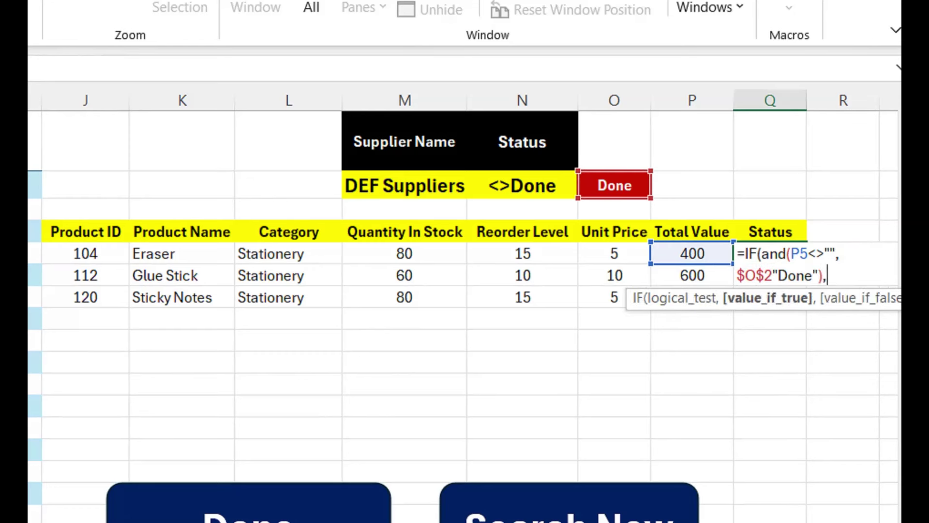
pyautogui.write('"Done"')
pyautogui.write(',"")')
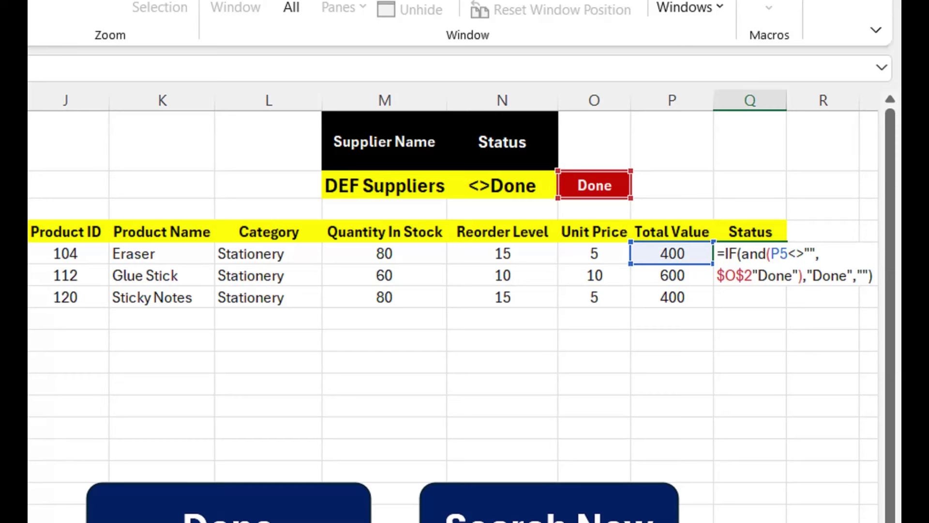
# Step: Correct the comparison and enter =IF(AND(P5<>"",$O$2="Done"),"Done","") in Q5
pyautogui.click(758, 275)
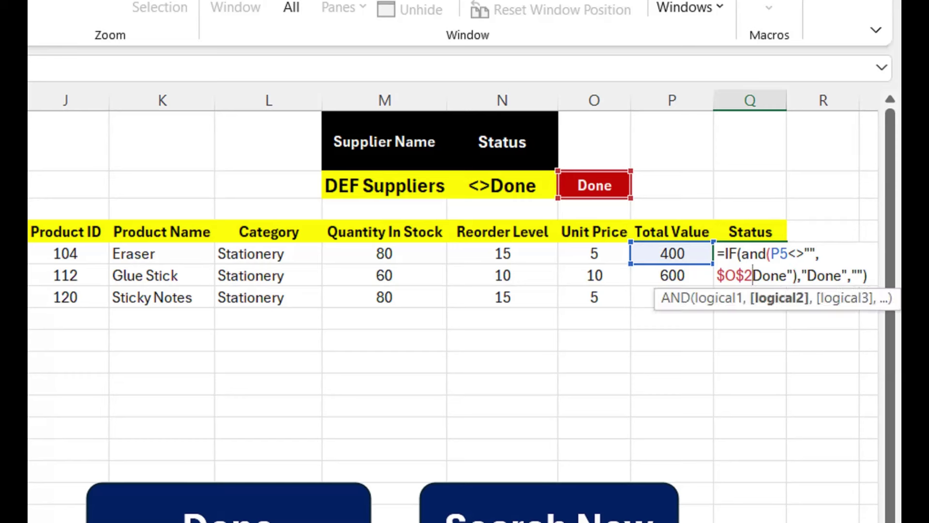
pyautogui.write('=')
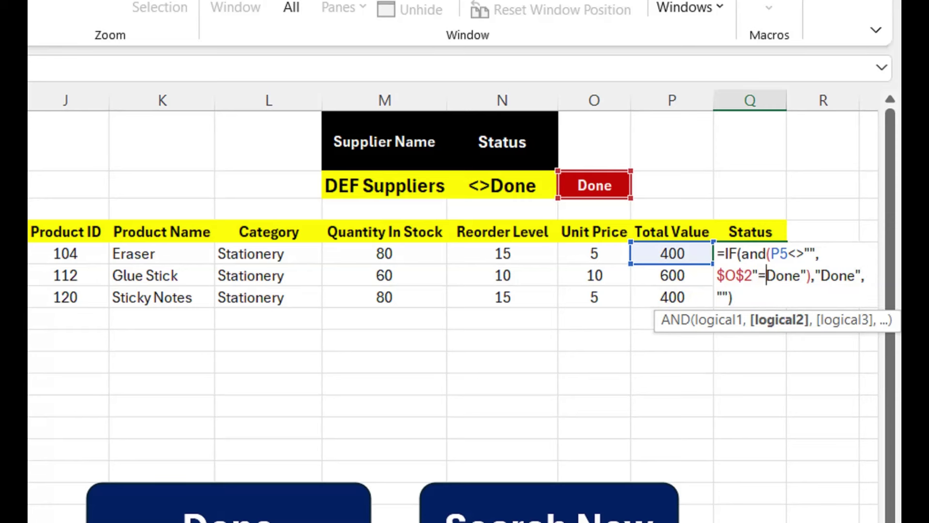
pyautogui.press('Left')
pyautogui.press('BackSpace')
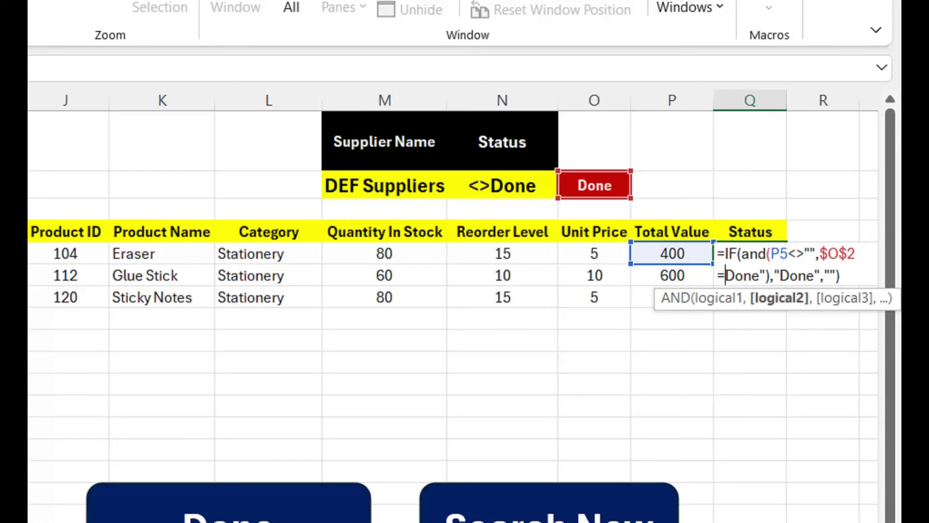
pyautogui.write('"')
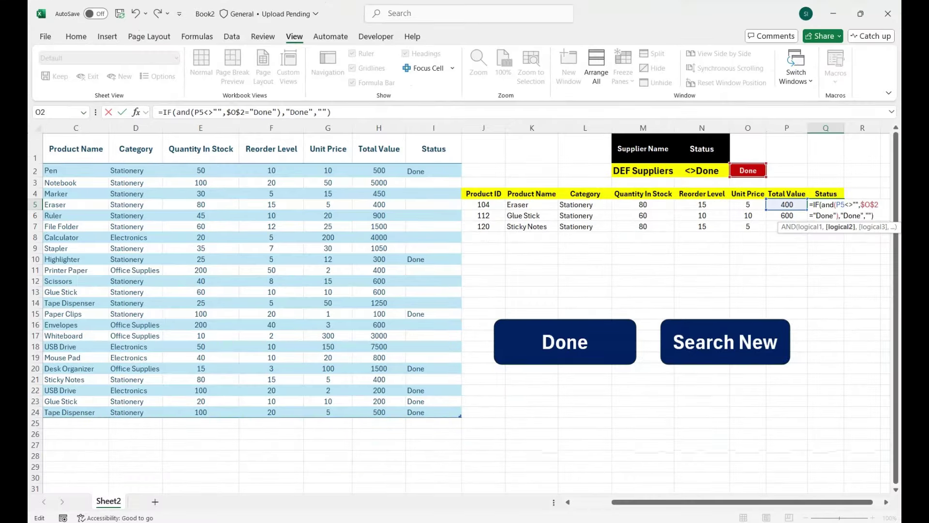
pyautogui.press('Return')
# Step: Fill the Status formula down Q5:Q7 and run the Done button for DEF Suppliers' three products
pyautogui.click(826, 204)
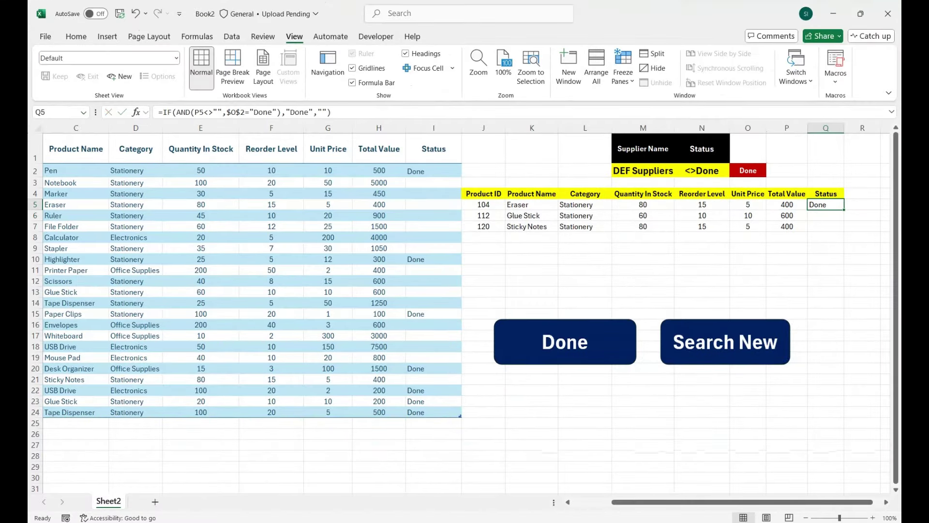
pyautogui.moveTo(845, 210); pyautogui.dragTo(825, 291)
pyautogui.click(702, 216)
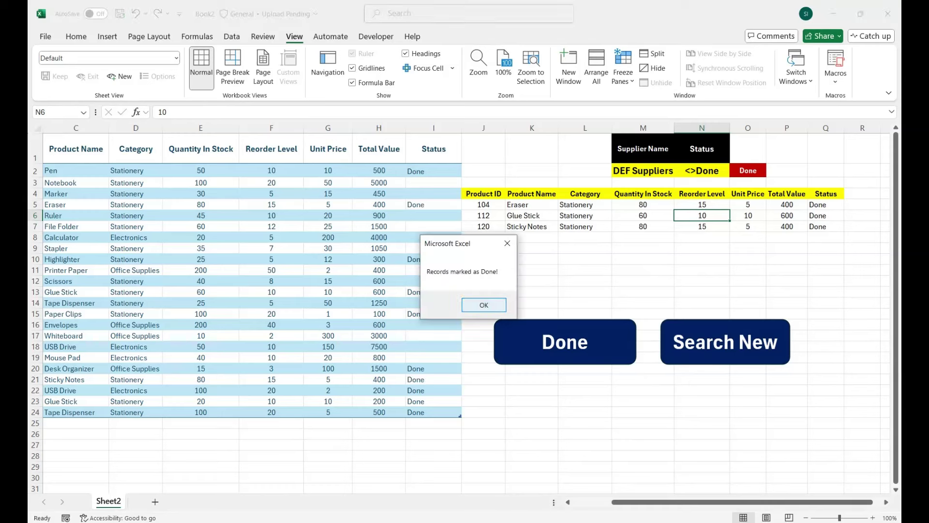
pyautogui.press('Return')
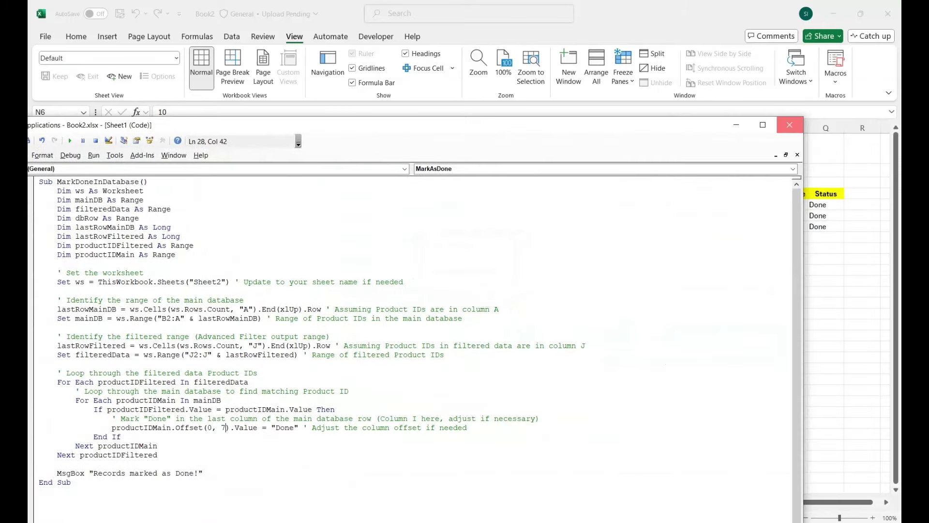
pyautogui.hotkey('alt', 'F11')
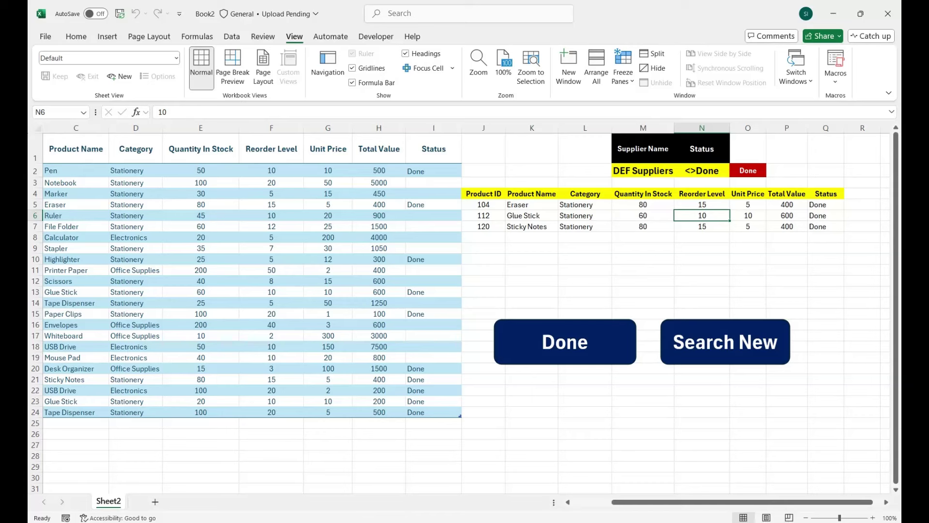
pyautogui.click(644, 171)
# Step: Select PQR Suppliers in the M2 dropdown and mark its Ruler record Done
pyautogui.click(680, 172)
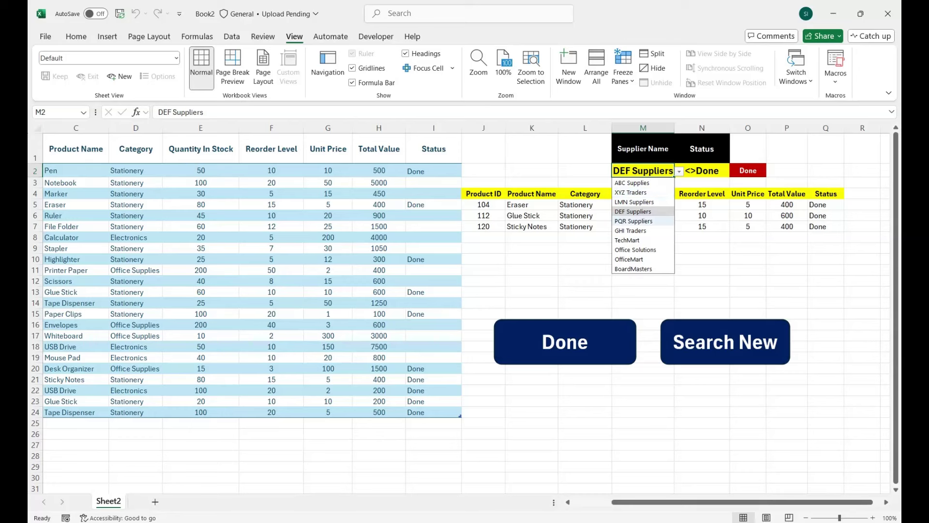
pyautogui.click(633, 220)
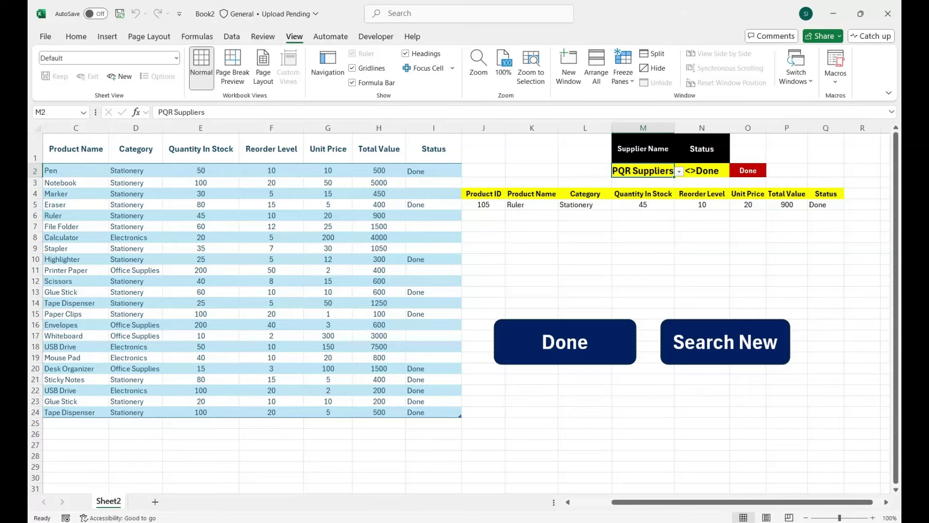
pyautogui.click(565, 342)
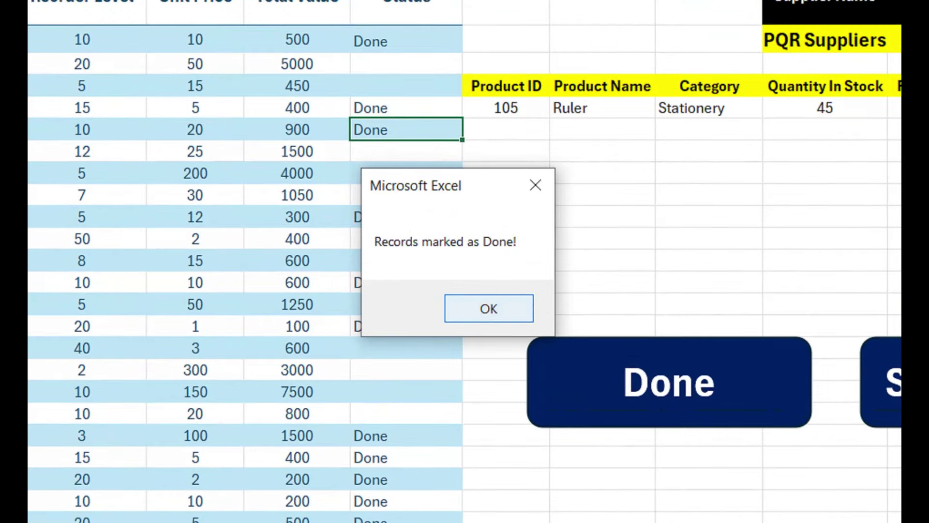
pyautogui.press('Return')
# Step: Switch the supplier to XYZ Traders so Notebook and Stapler get marked Done
pyautogui.click(650, 129)
pyautogui.click(722, 131)
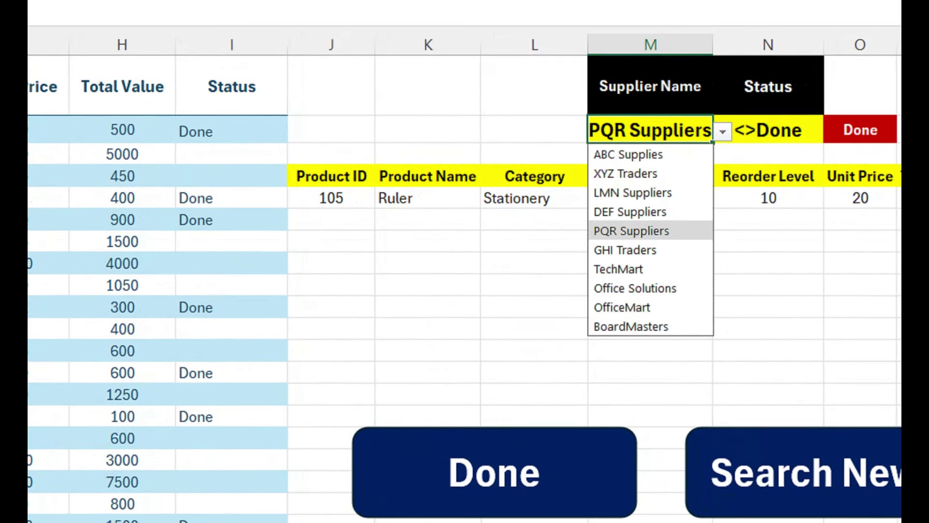
pyautogui.click(626, 173)
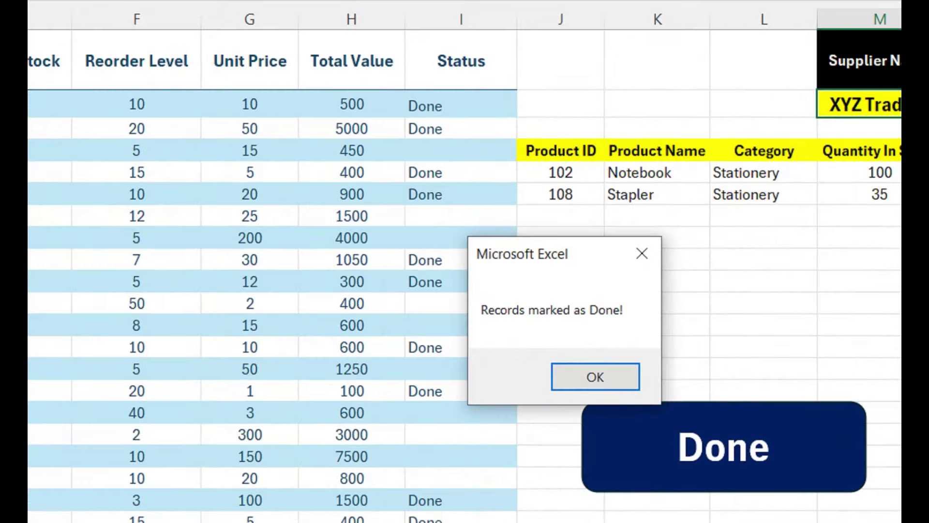
pyautogui.press('Return')
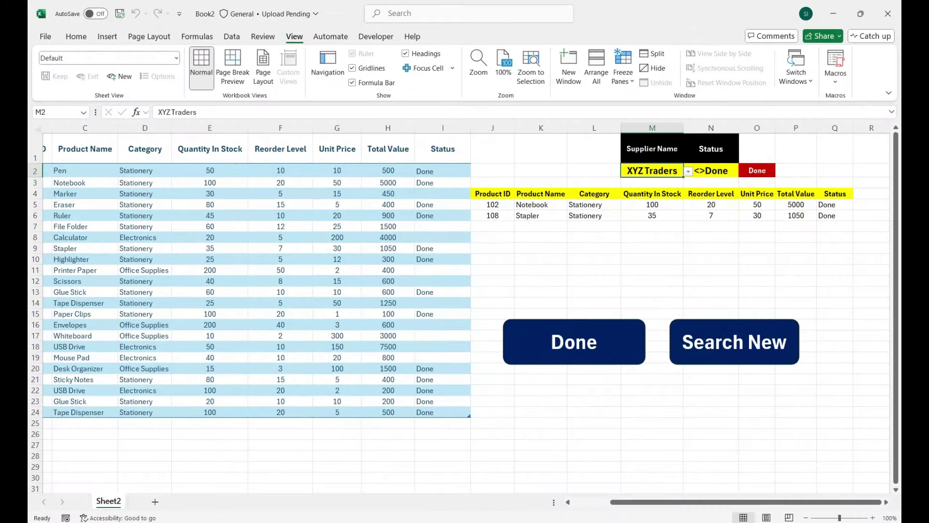
pyautogui.moveTo(210, 335); pyautogui.dragTo(68, 369)
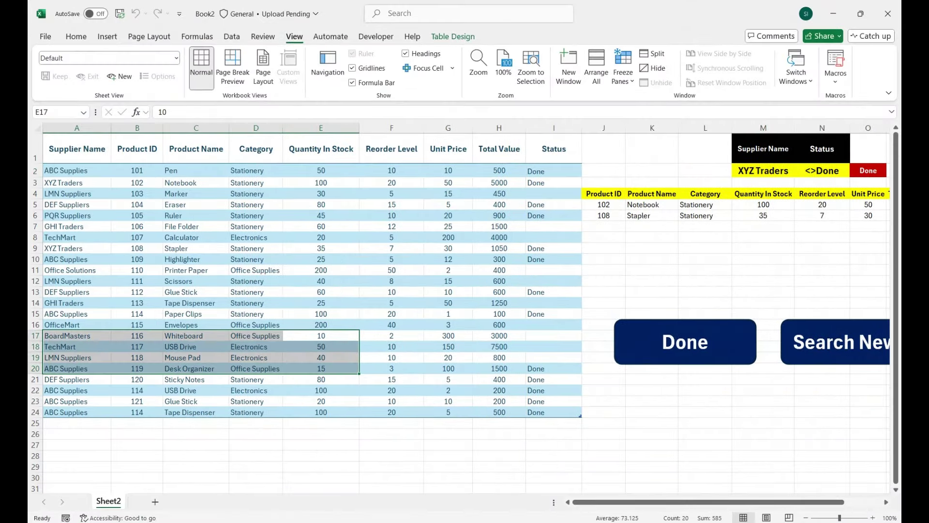
# Step: Choose TechMart in M2 and mark its Calculator and USB Drive records Done
pyautogui.click(763, 170)
pyautogui.click(800, 171)
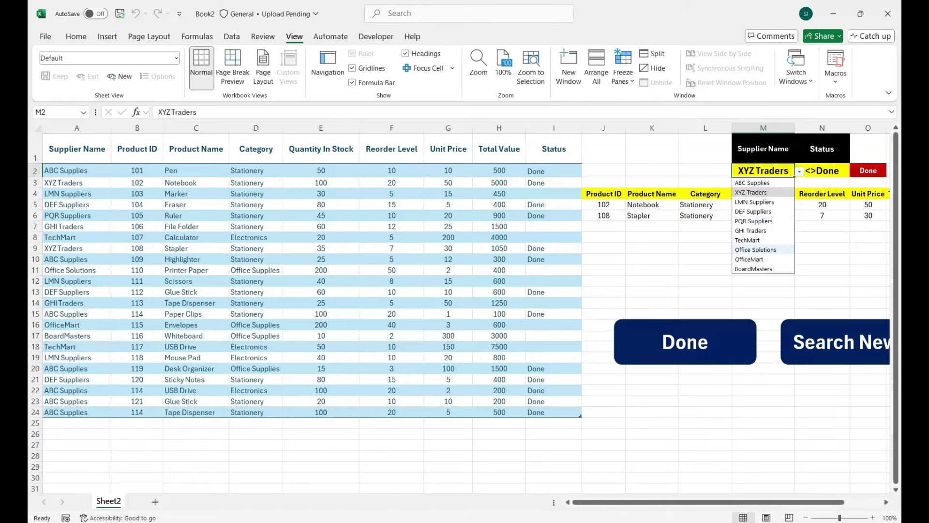
pyautogui.click(748, 240)
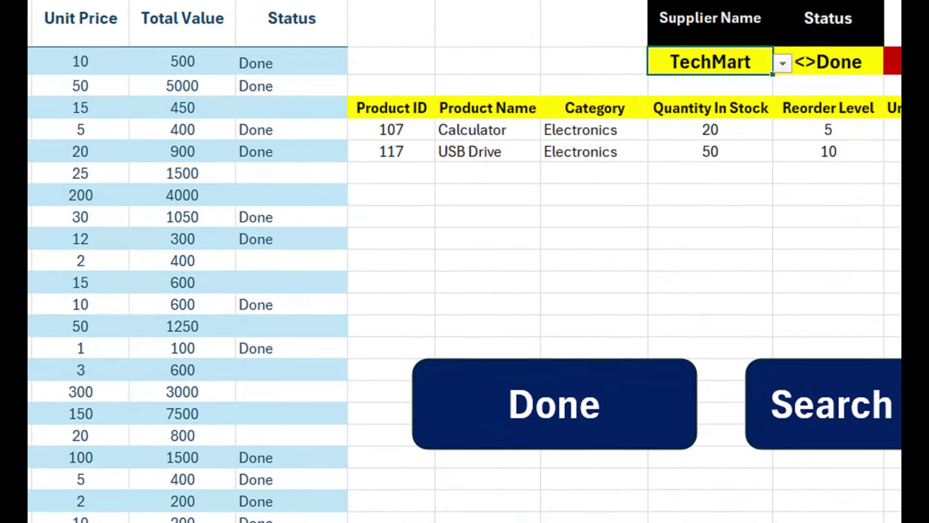
pyautogui.click(685, 342)
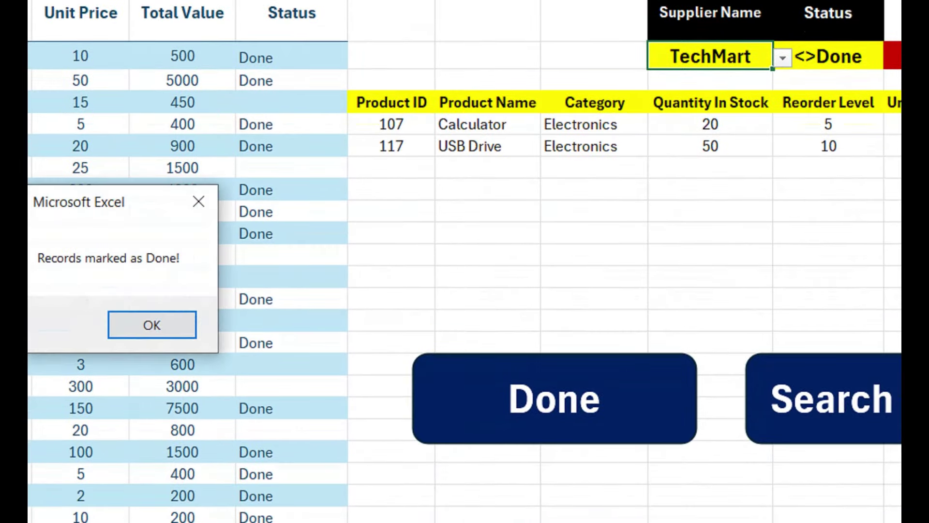
pyautogui.press('Return')
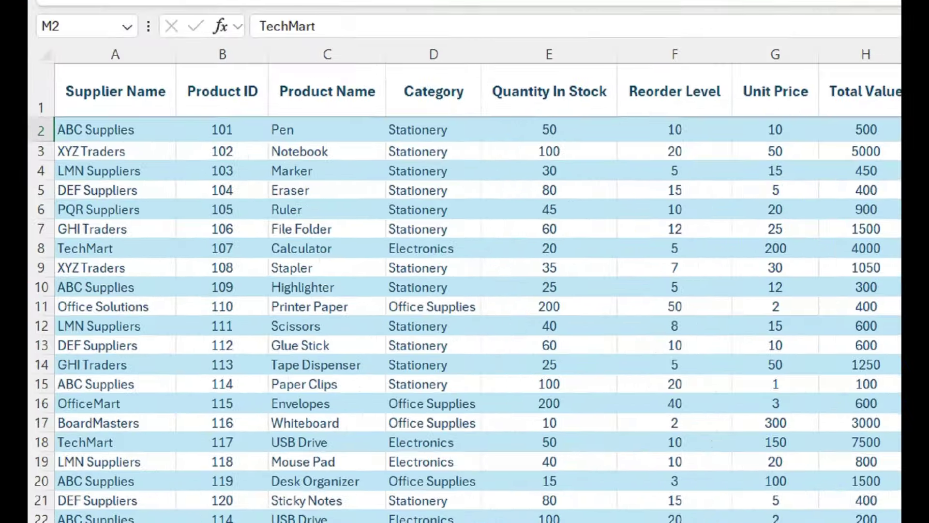
# Step: Select the Calculator and USB Drive rows and the I2:I24 Status column to verify the Done marks
pyautogui.moveTo(85, 248); pyautogui.dragTo(774, 258)
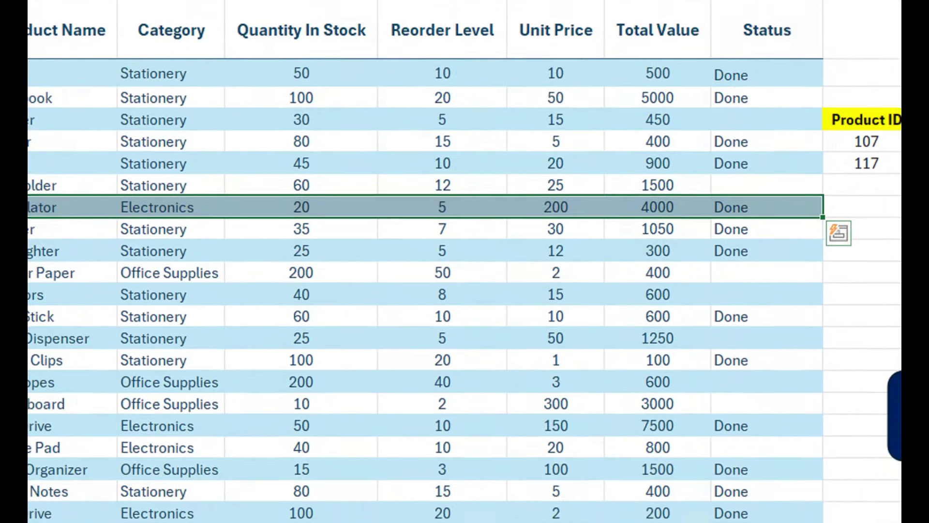
pyautogui.click(766, 391)
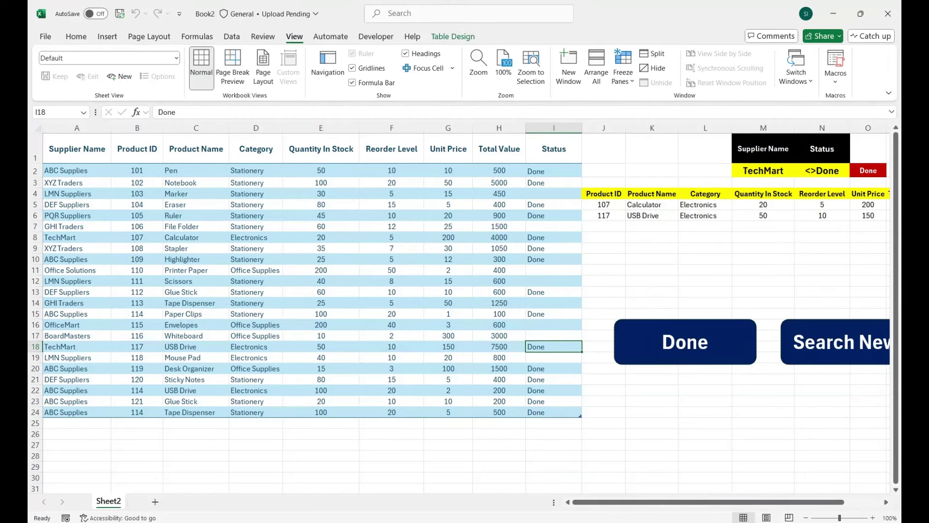
pyautogui.moveTo(554, 171); pyautogui.dragTo(553, 412)
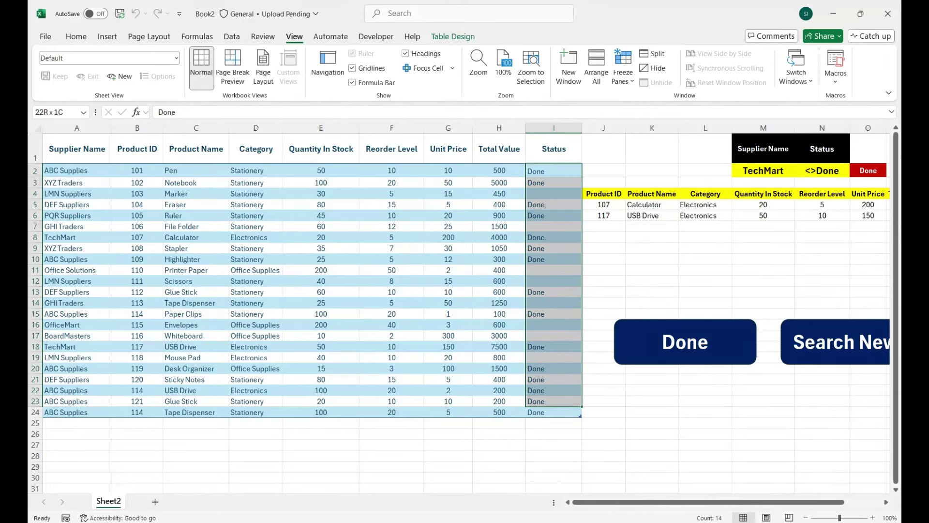
# Step: Clear all Done marks from the main Status column and hide the sheet gridlines
pyautogui.press('Delete')
pyautogui.moveTo(652, 226); pyautogui.dragTo(888, 237)
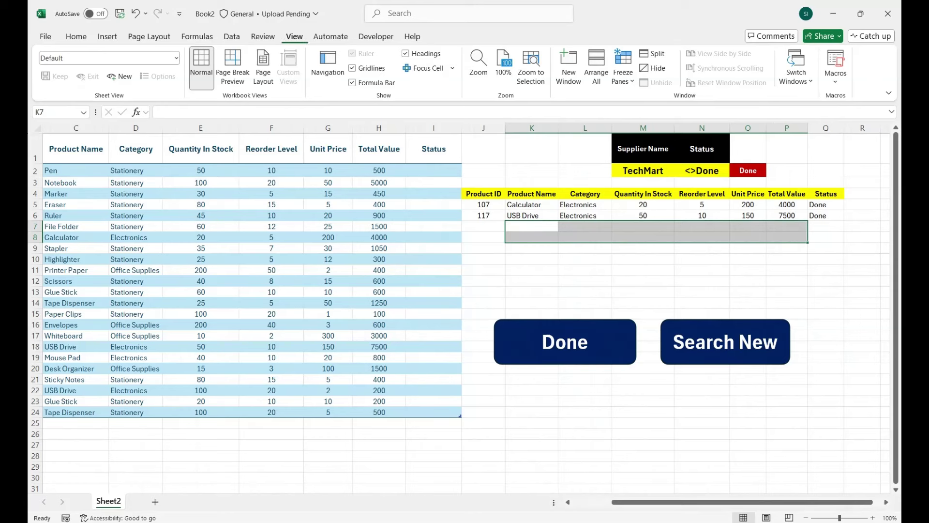
pyautogui.click(352, 68)
pyautogui.click(378, 226)
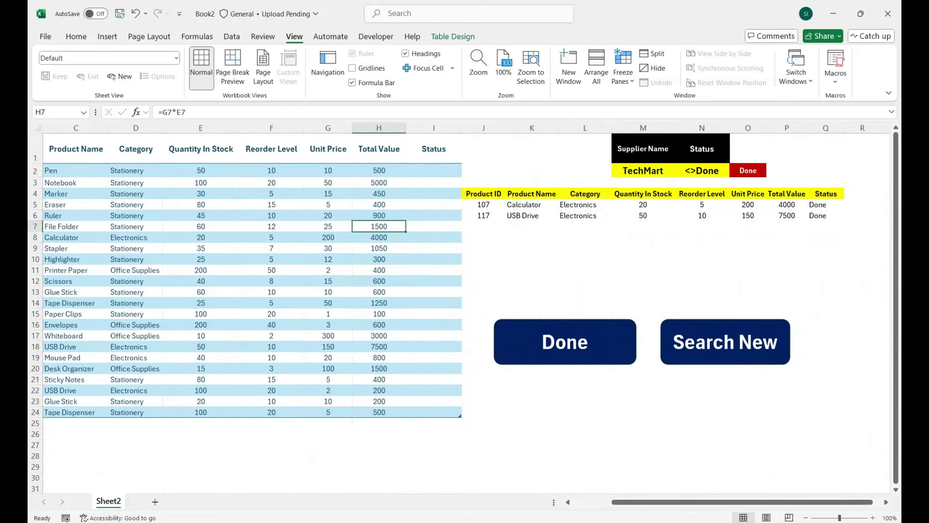
# Step: Pick ABC Supplies in M2 and mark its seven products Done
pyautogui.click(643, 171)
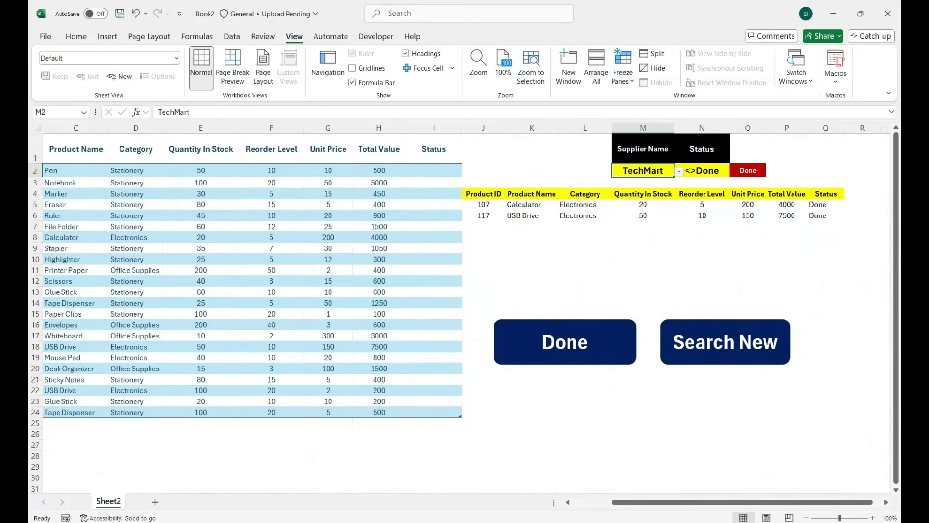
pyautogui.click(679, 171)
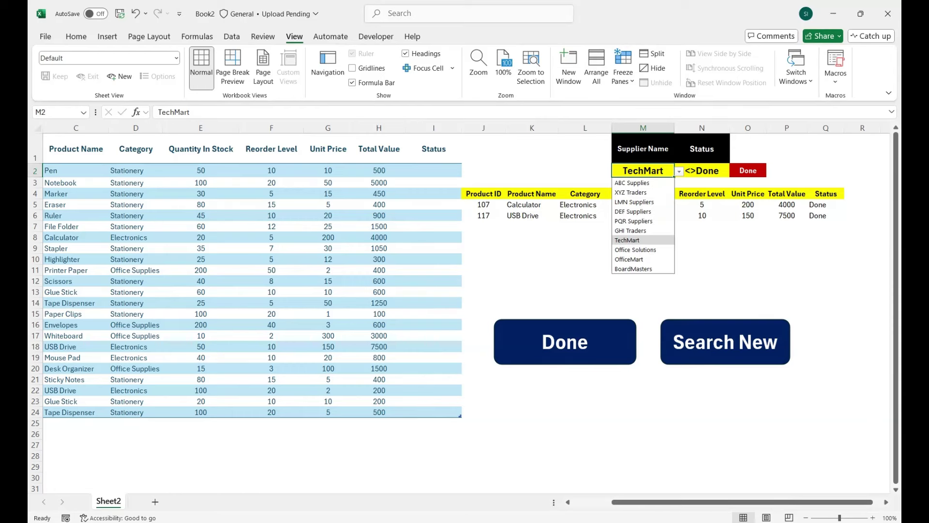
pyautogui.click(639, 182)
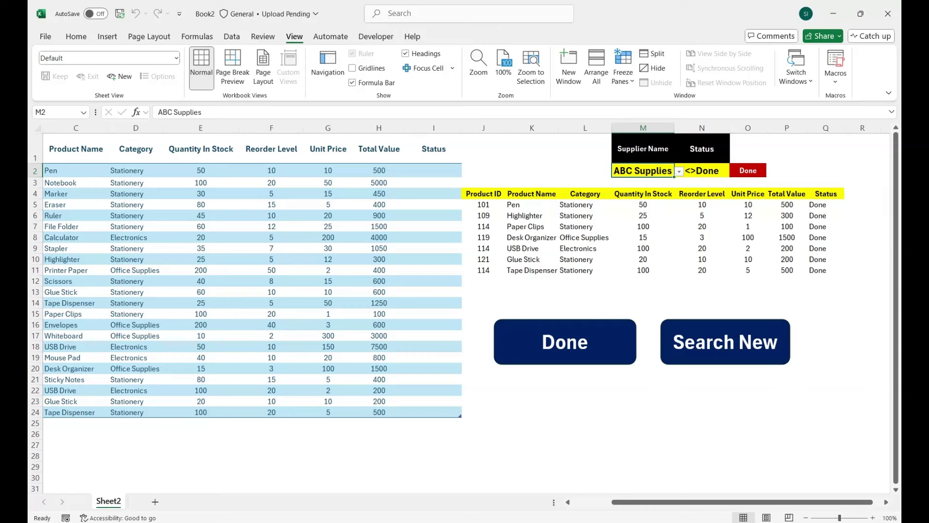
pyautogui.click(565, 342)
pyautogui.press('Return')
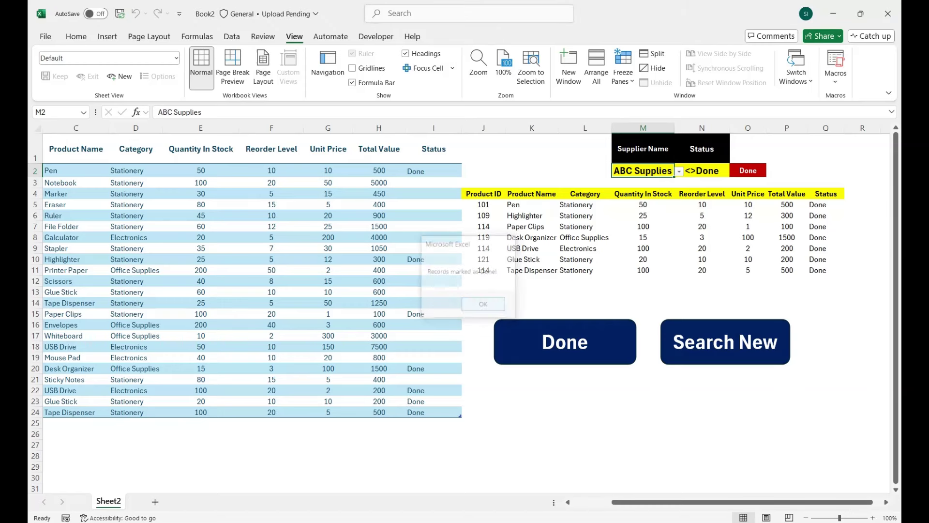
# Step: Change the supplier to XYZ Traders via the dropdown and mark its Notebook and Stapler Done
pyautogui.hotkey('alt', 'Down')
pyautogui.press('Down')
pyautogui.press('Return')
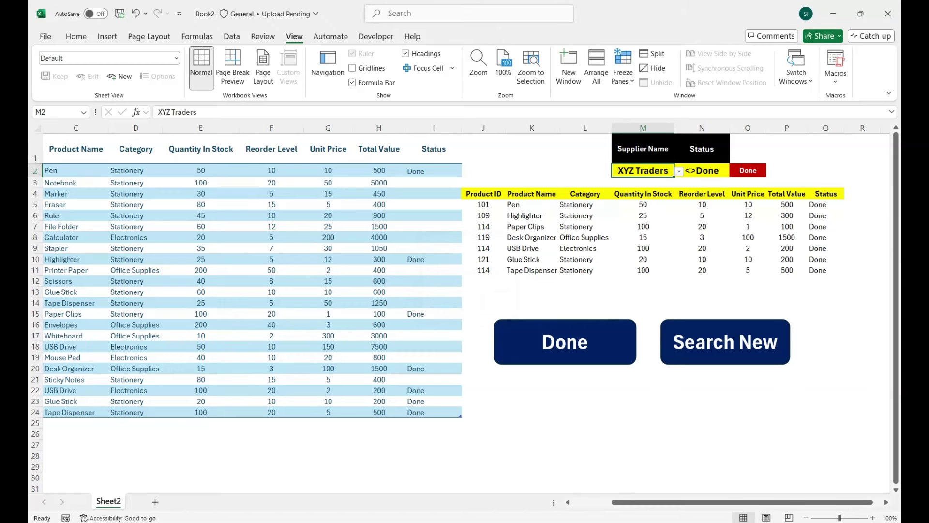
pyautogui.click(565, 342)
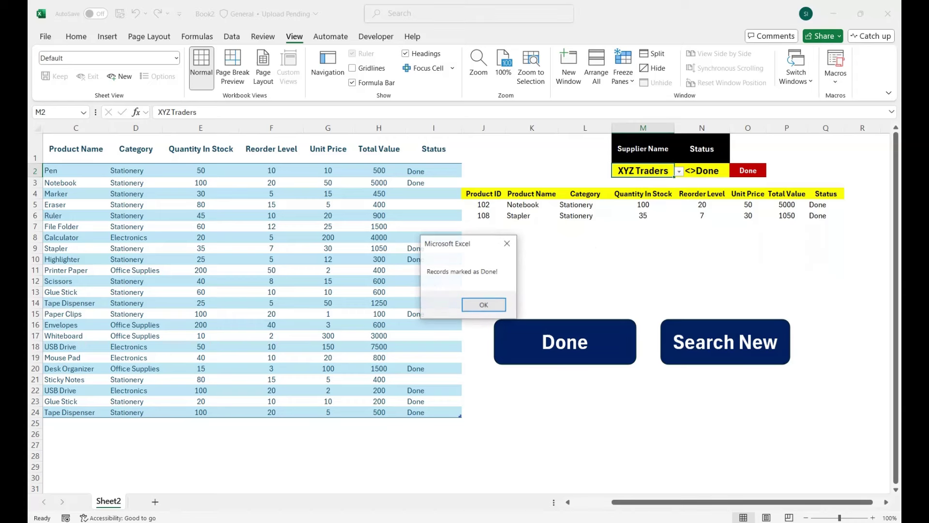